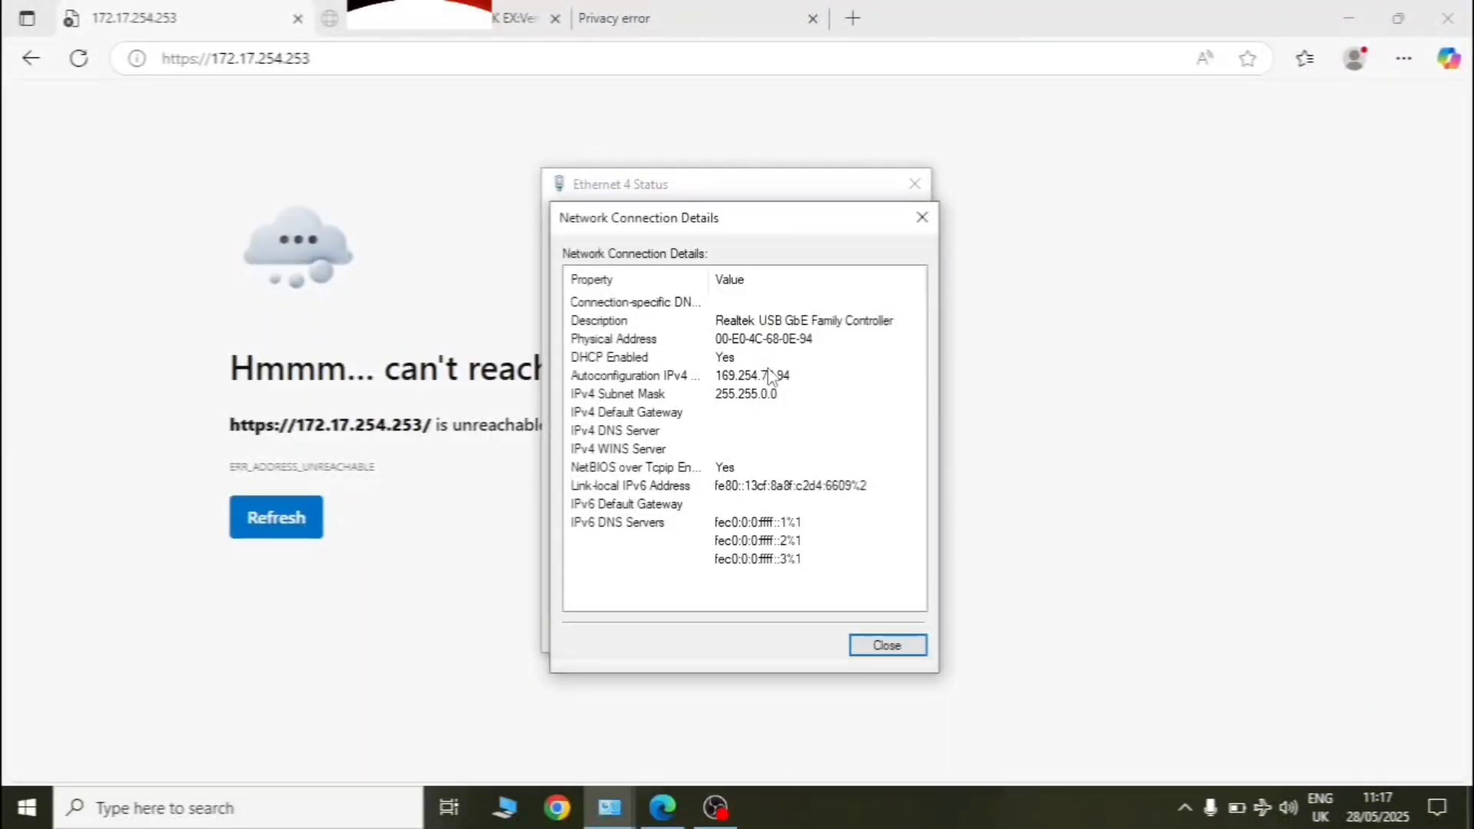
- Recheck Ethernet 4's details, retry 172.17.254.253 in Edge, then return to the Ethernet 4 status details
left_click(885, 645)
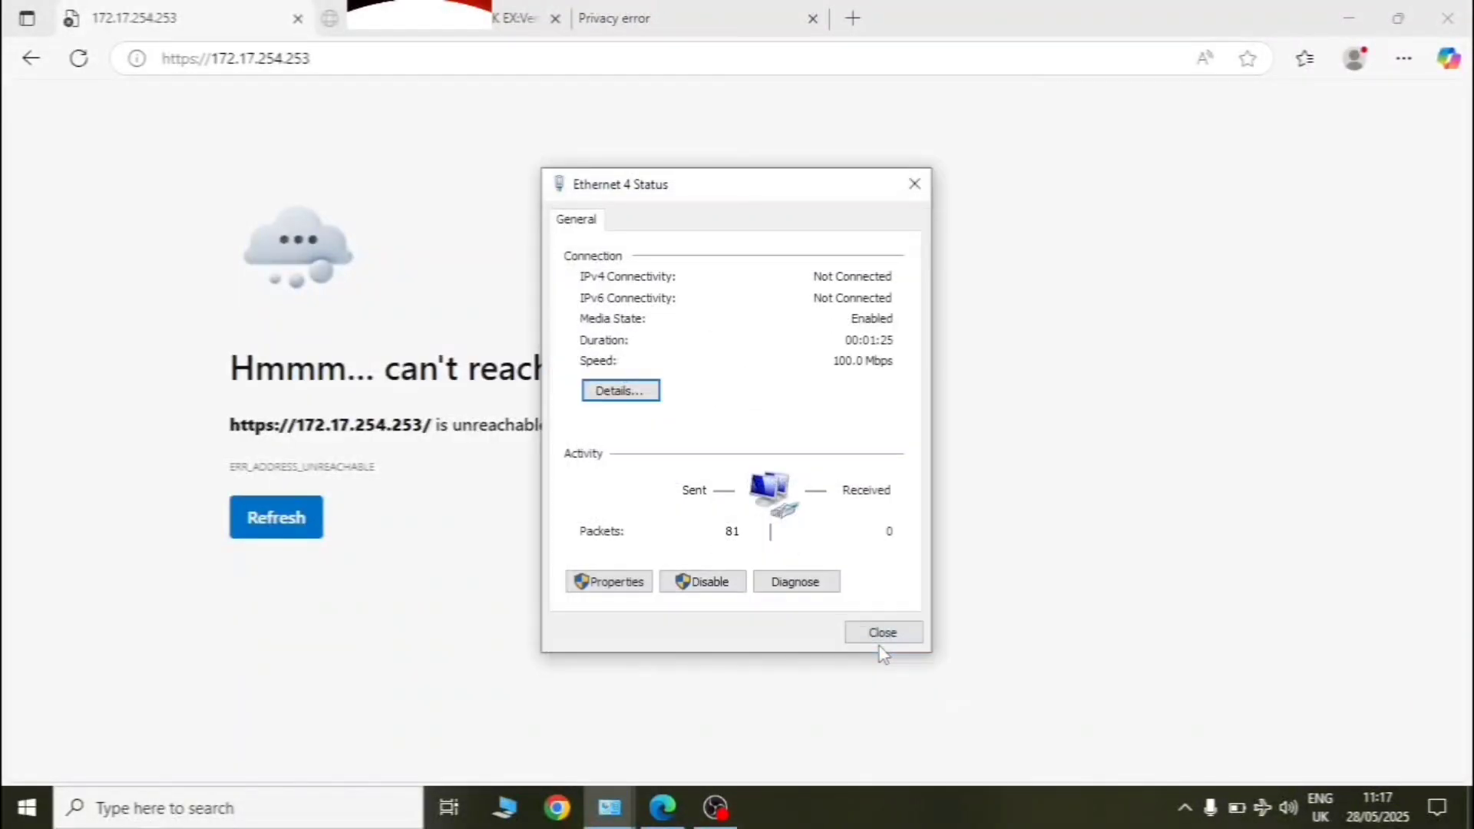
left_click(616, 391)
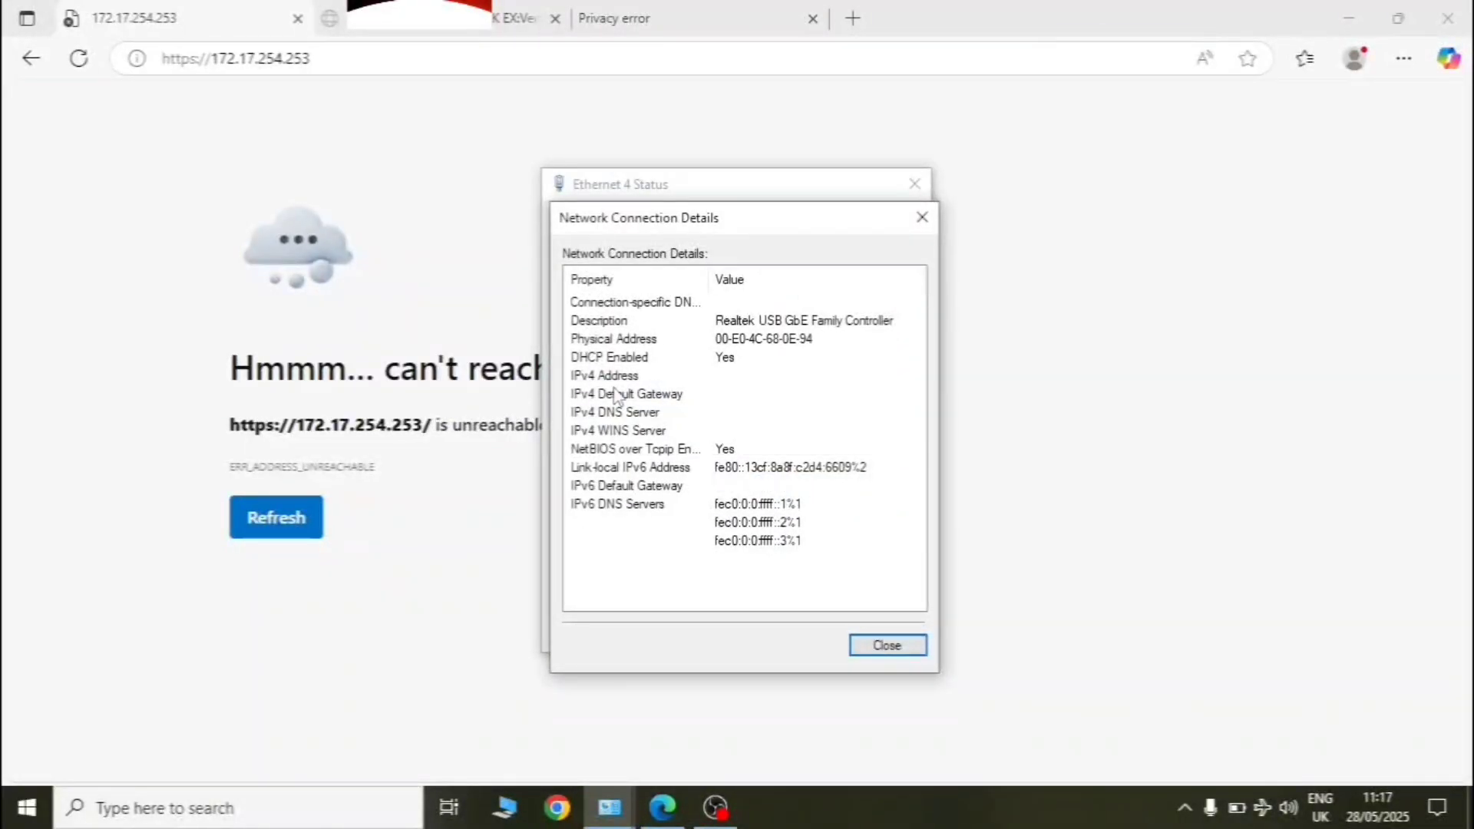
left_click(504, 270)
left_click(362, 59)
key("Return")
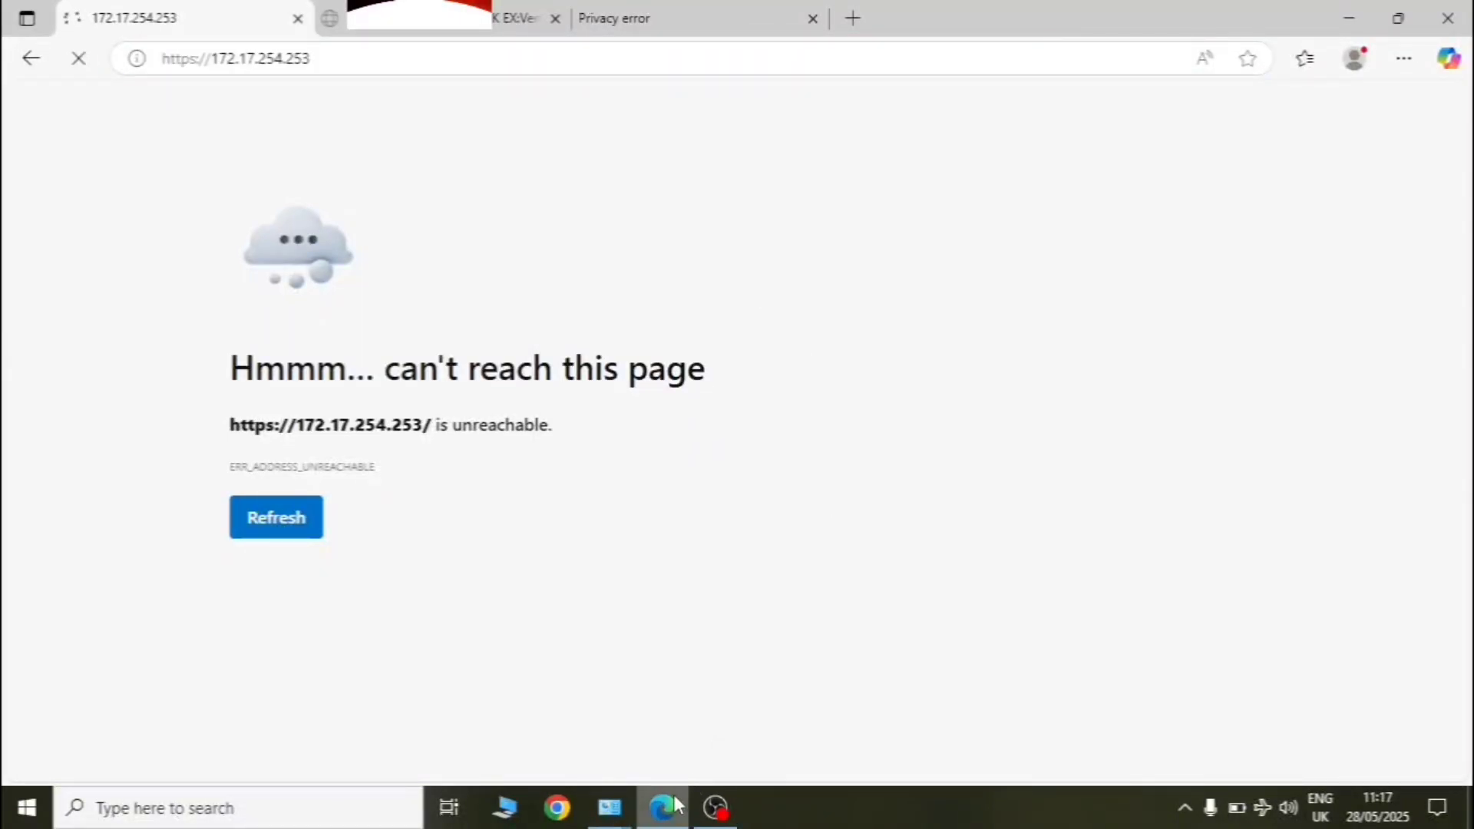
left_click(612, 812)
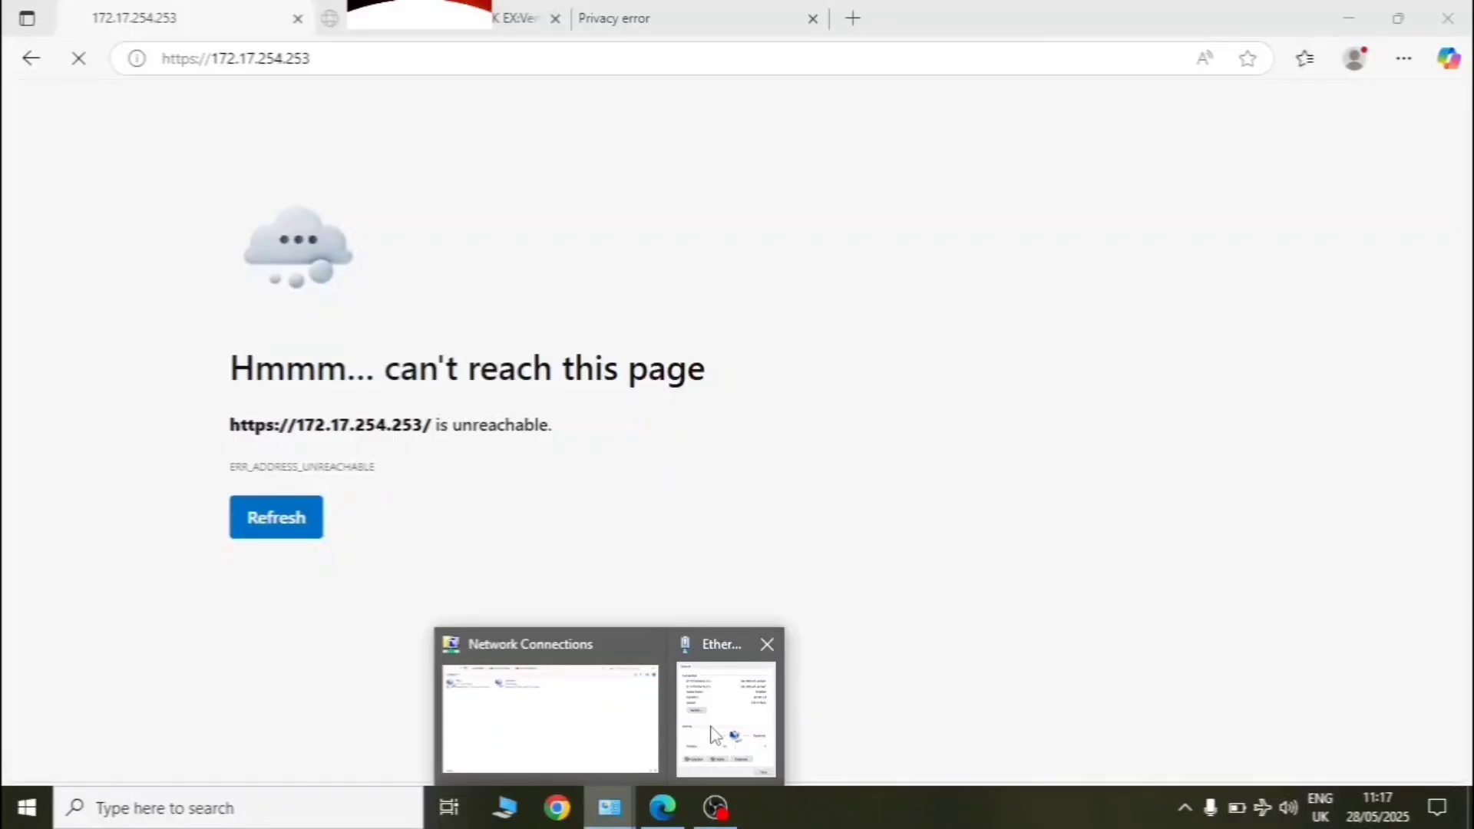
left_click(727, 719)
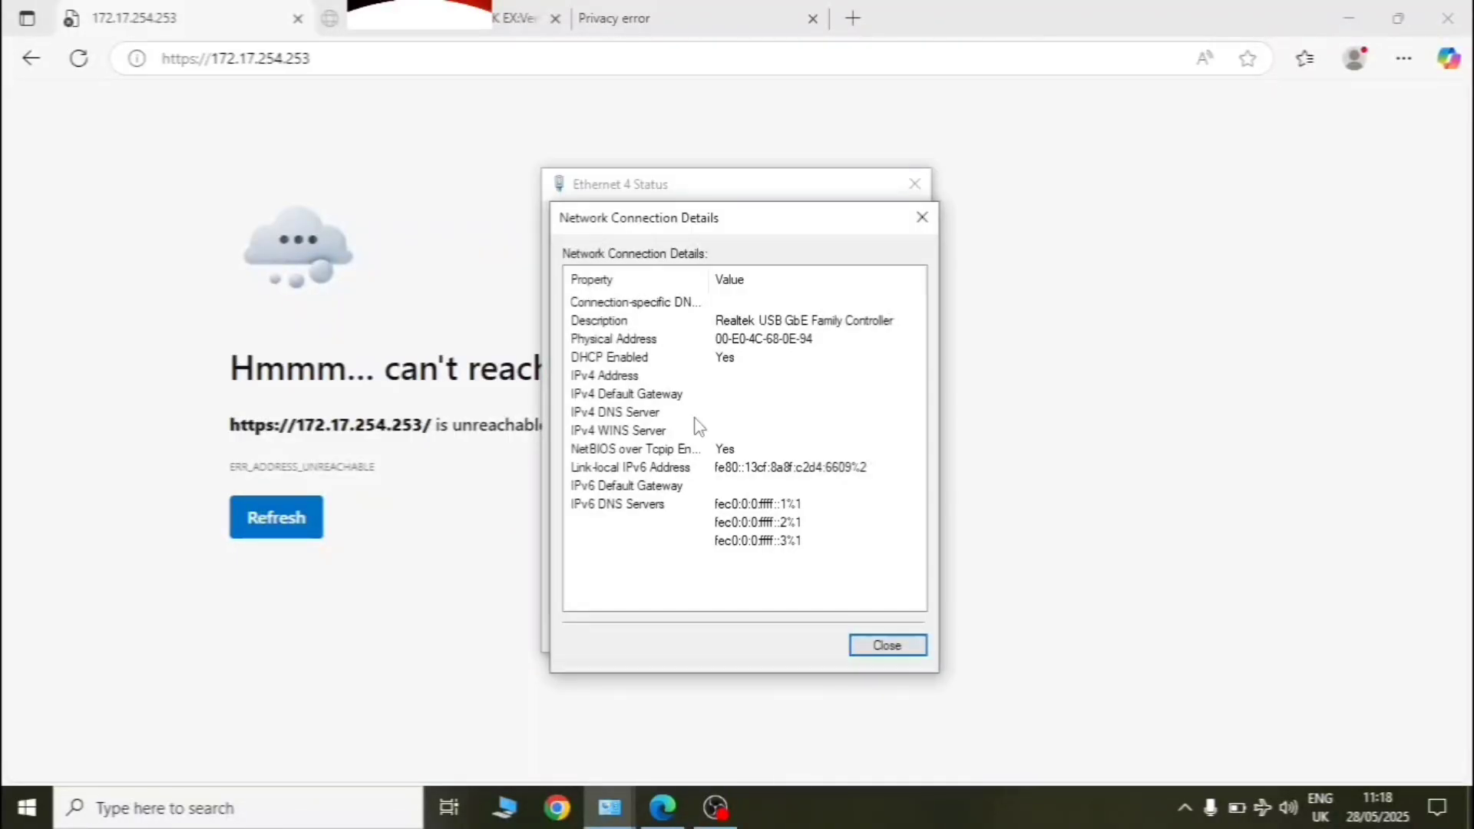
- Confirm Ethernet 4's IPv4 is set to obtain an address automatically, keeping the settings unchanged
left_click(888, 647)
left_click(623, 582)
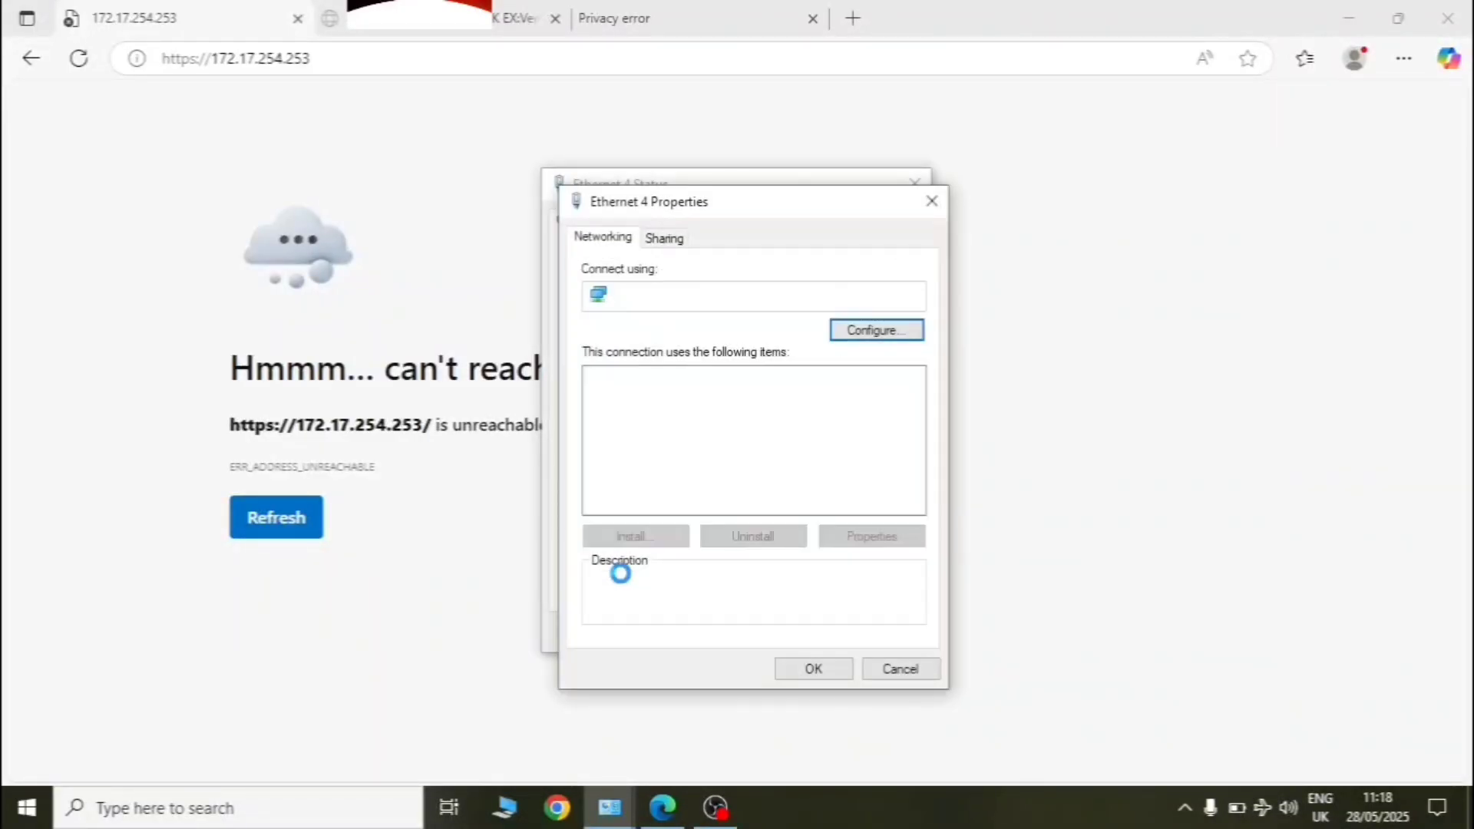
double_click(754, 432)
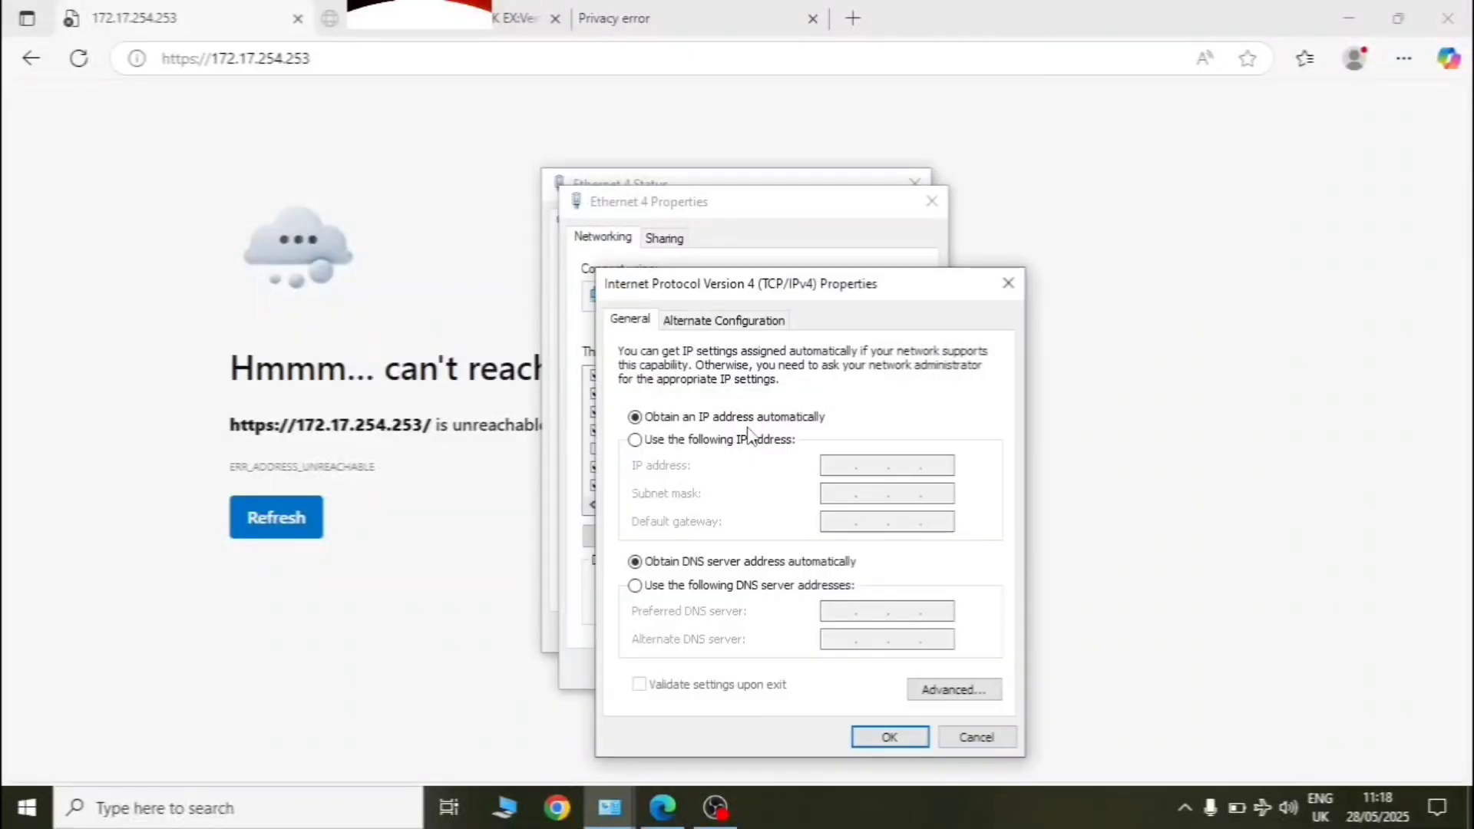
left_click(889, 737)
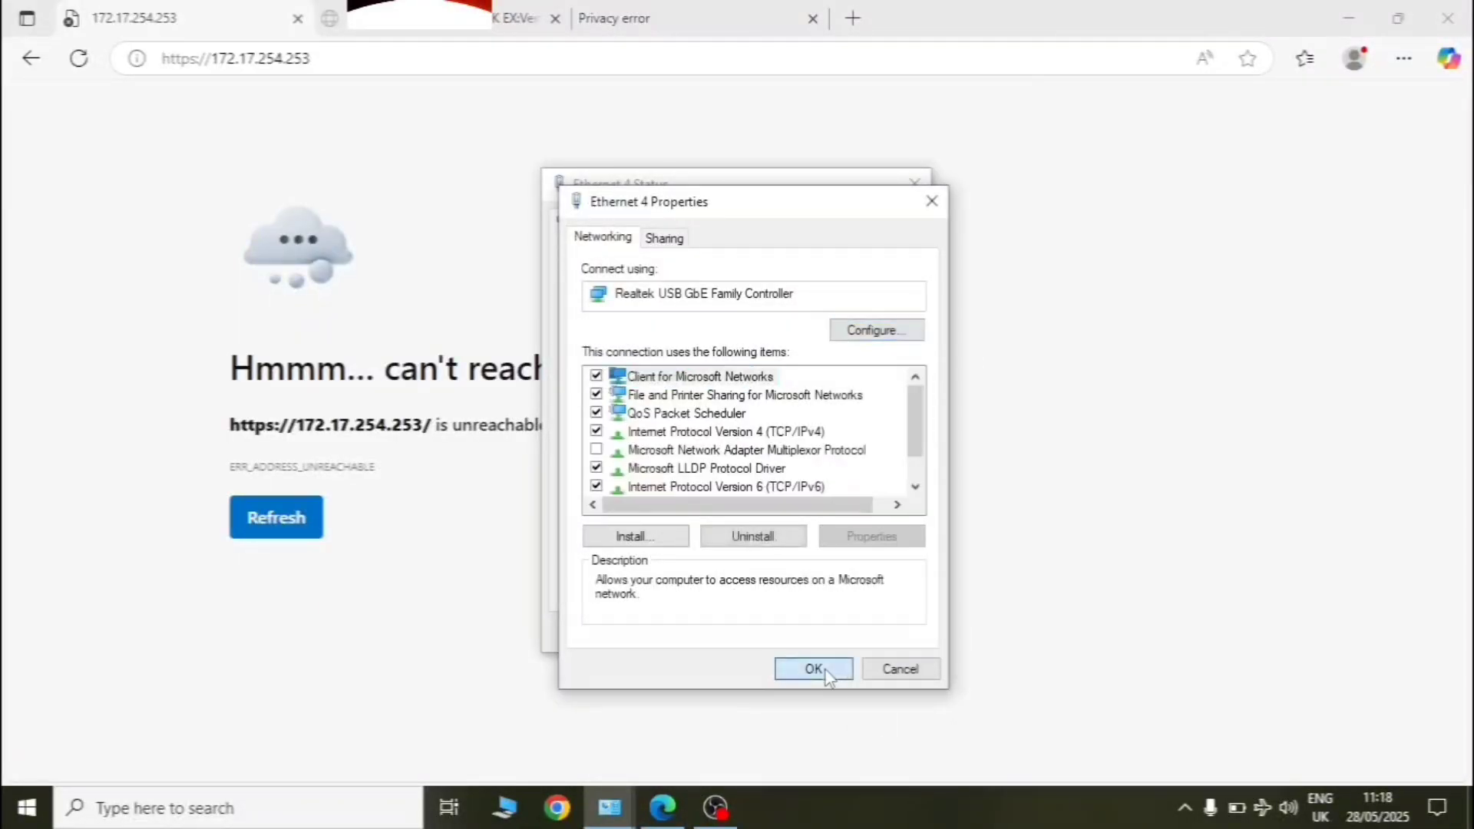
left_click(810, 668)
- Recheck Ethernet 4's details, which show only the self-assigned 169.254.72.94 address
left_click(606, 391)
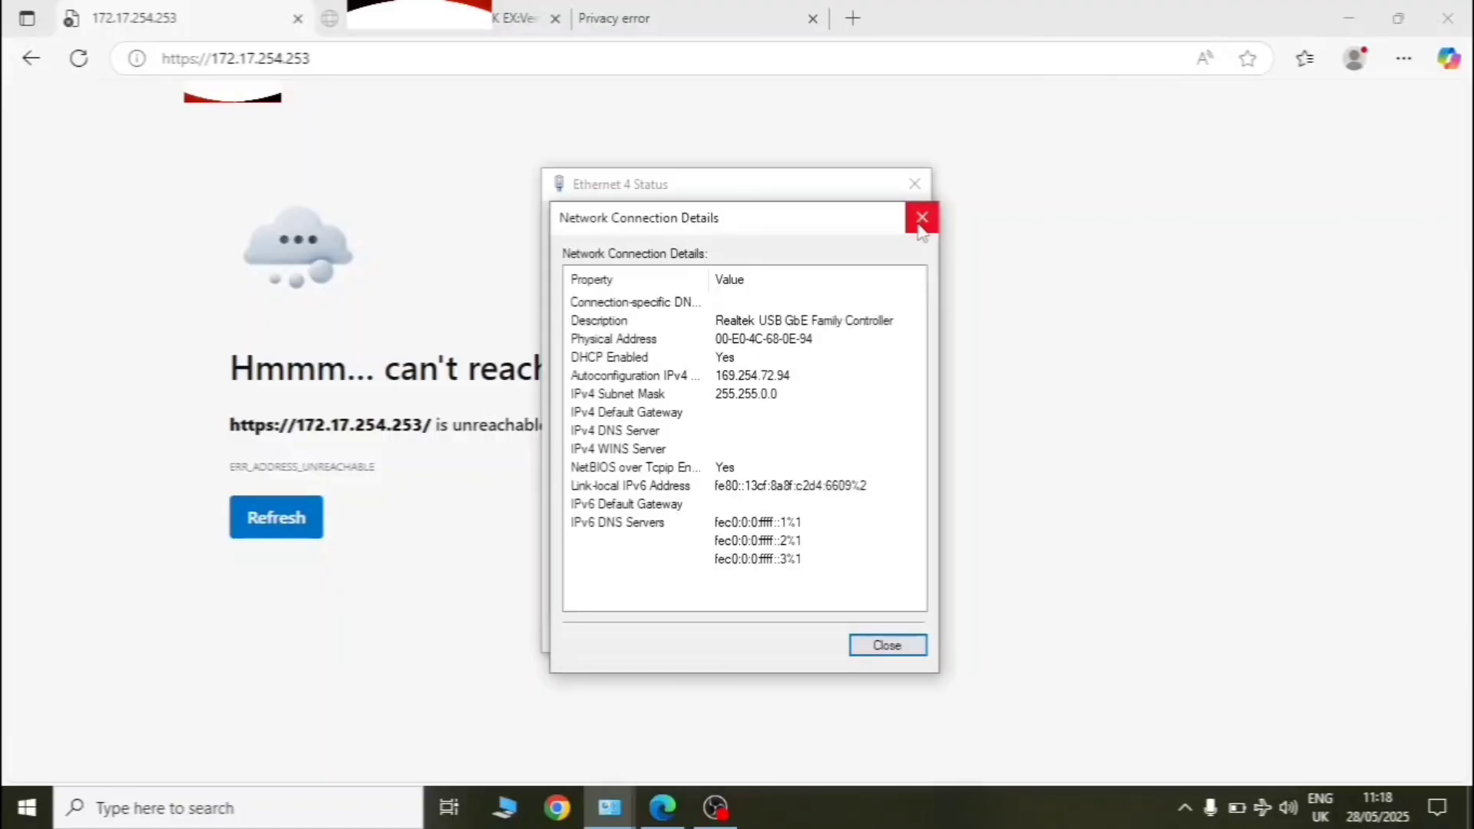
key("super+e")
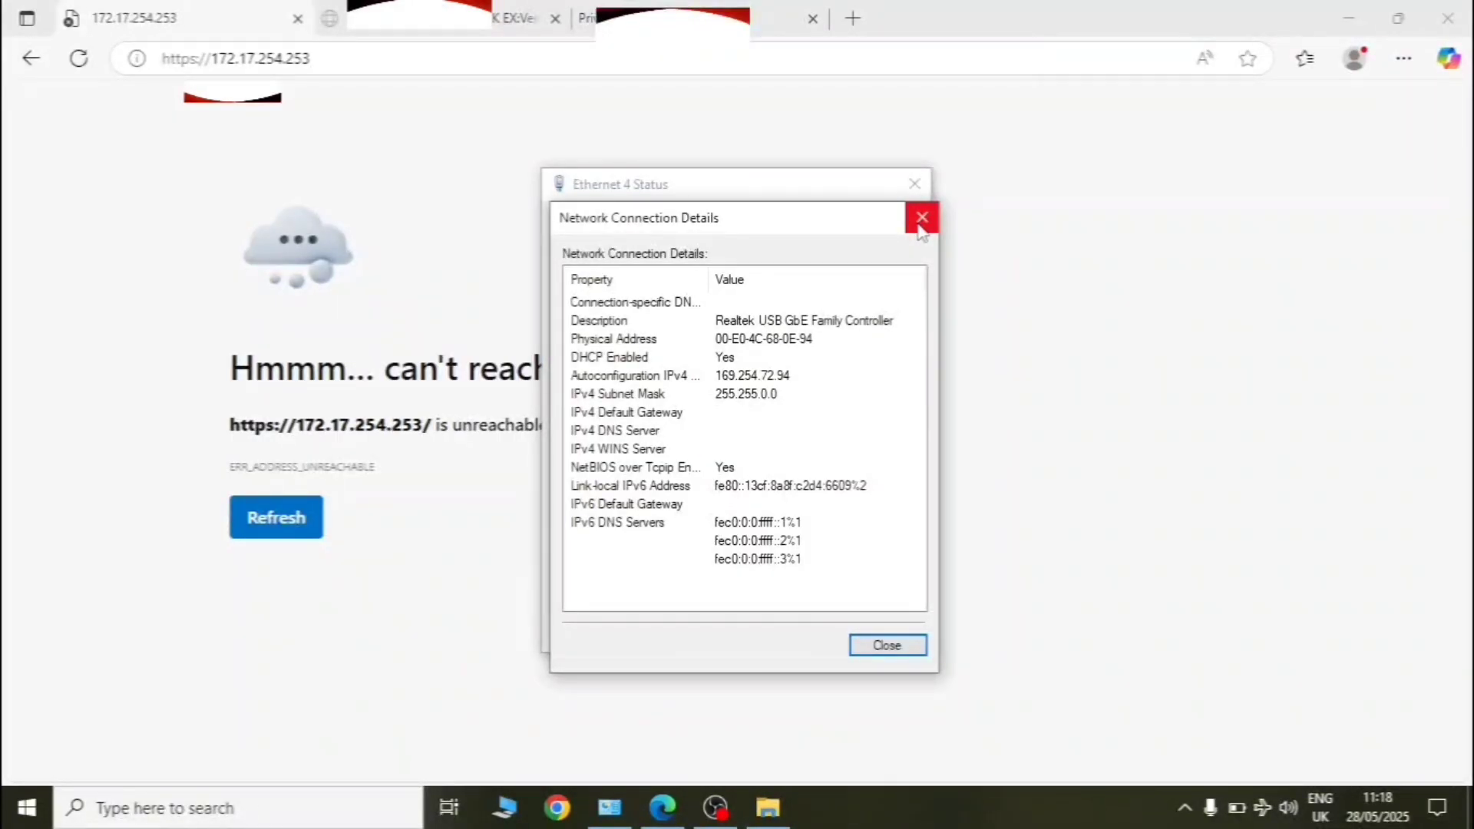
left_click(883, 647)
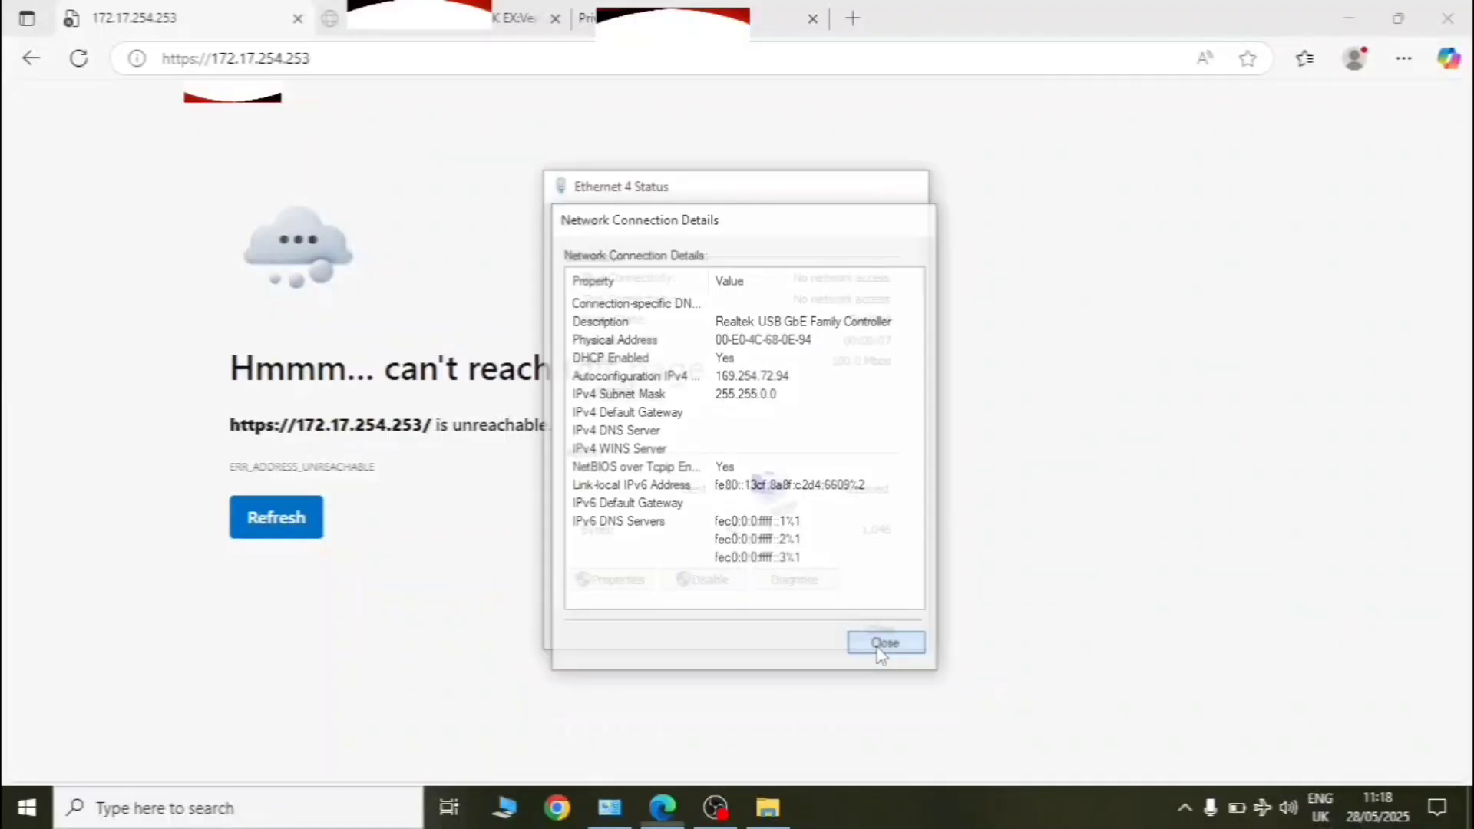
- Refresh 172.17.254.253, log in with the user name and password, and acknowledge Login completed
left_click(878, 648)
left_click(281, 528)
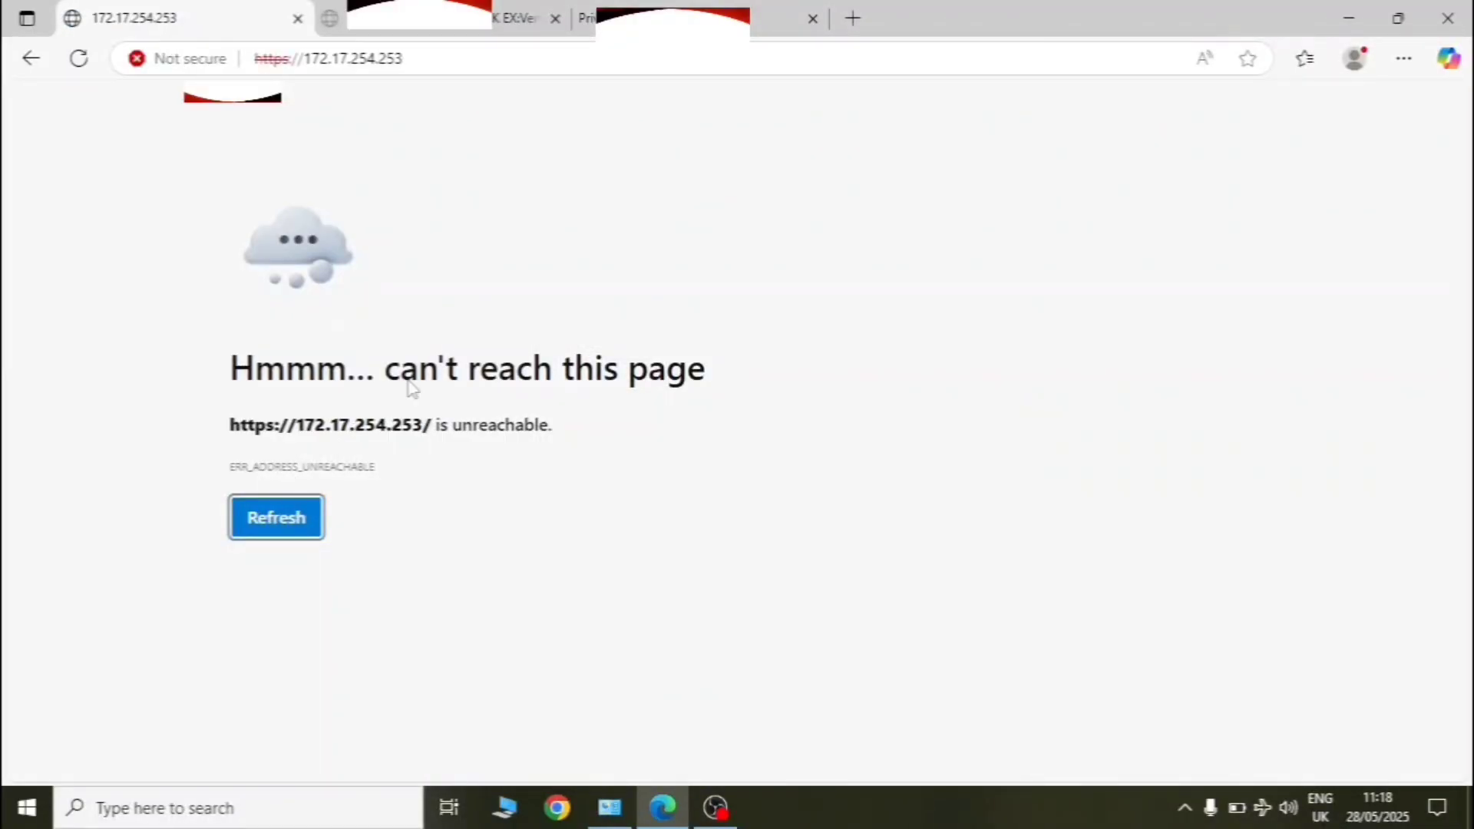
left_click(752, 369)
type("Admin")
left_click(740, 401)
type("1")
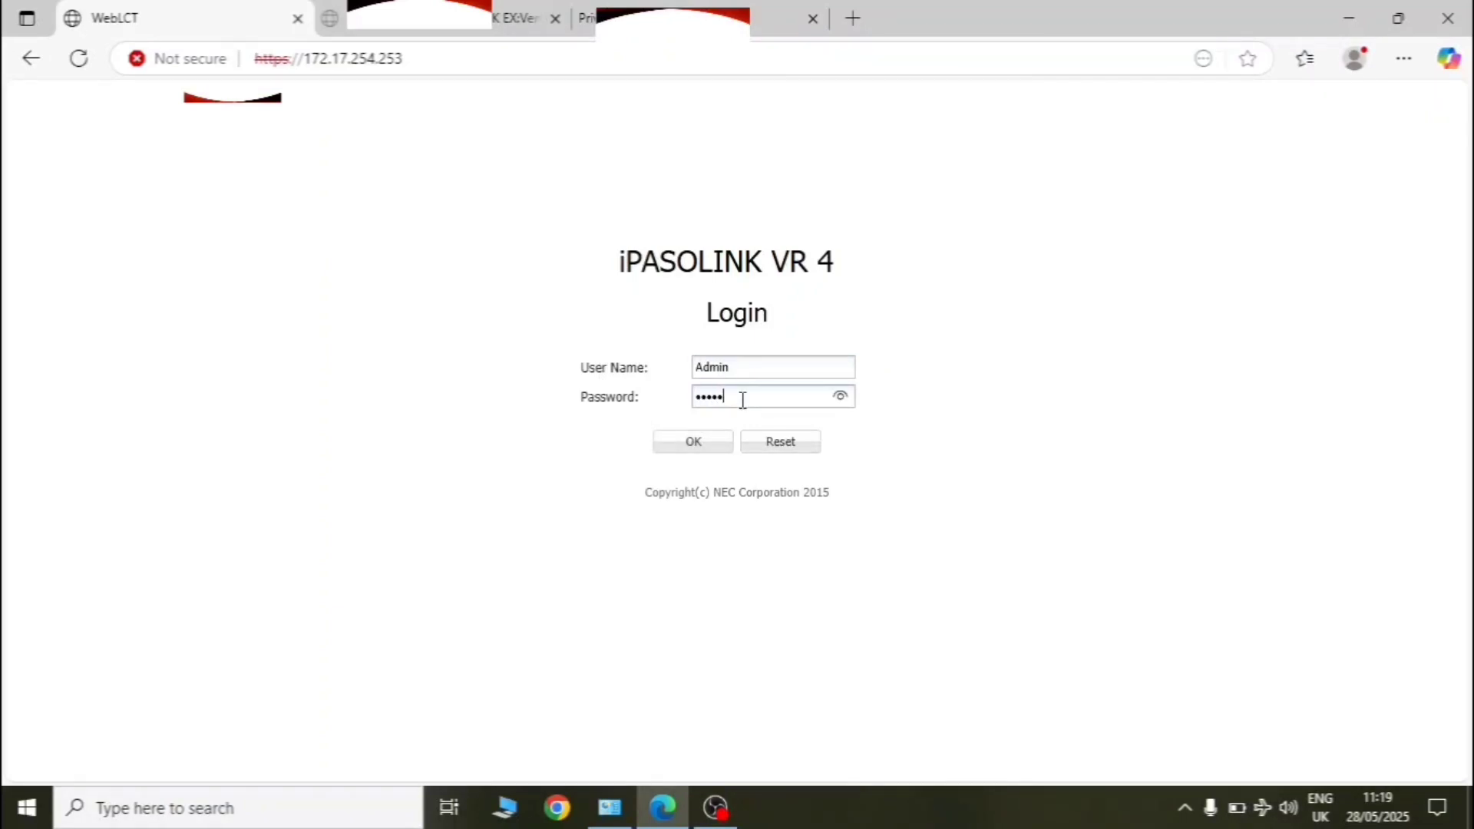
left_click(693, 443)
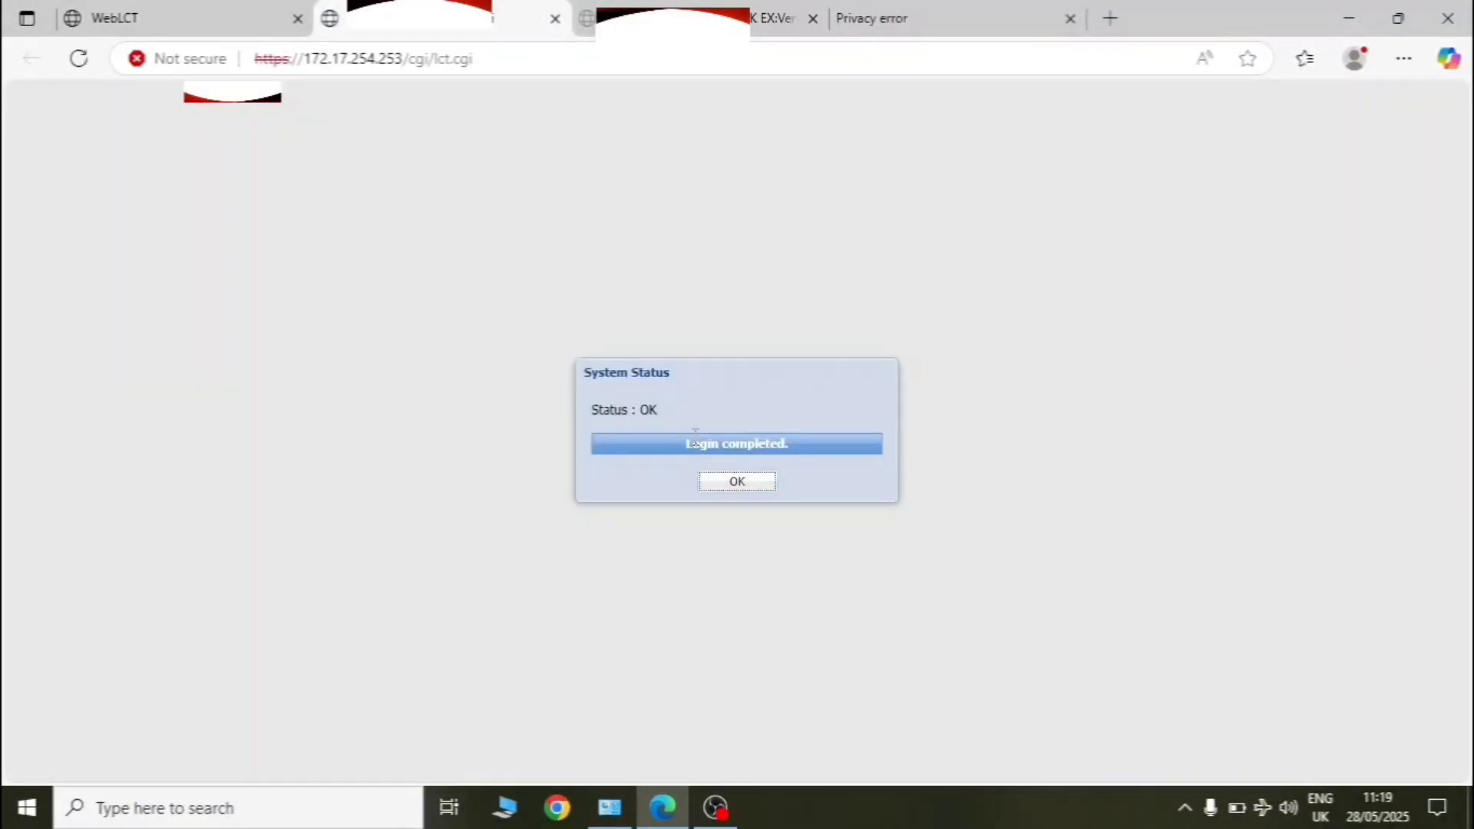
left_click(738, 487)
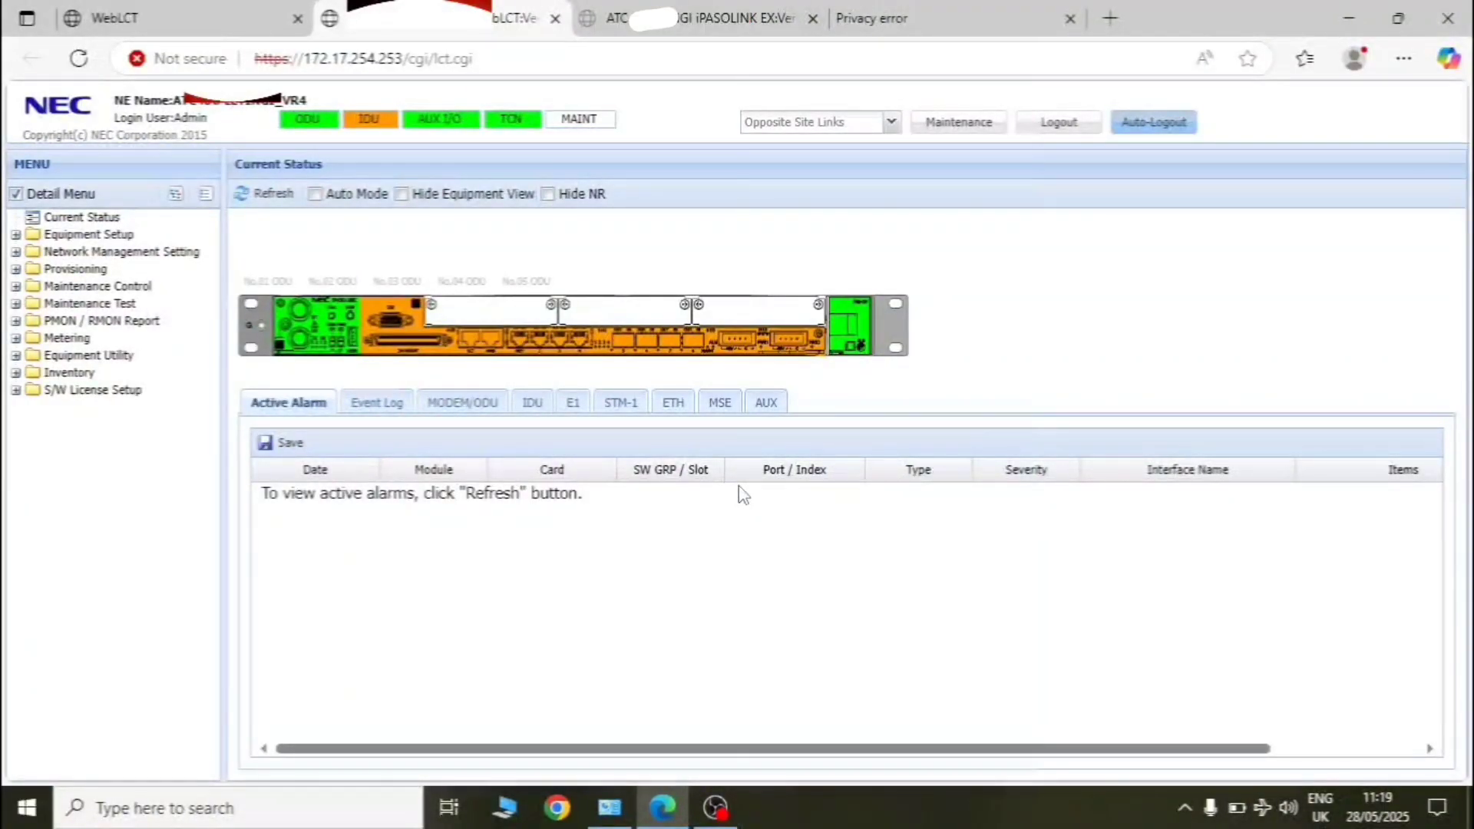
- Check the Opposite Site Links list, then go to Equipment Setup > Equipment Configuration
left_click(890, 123)
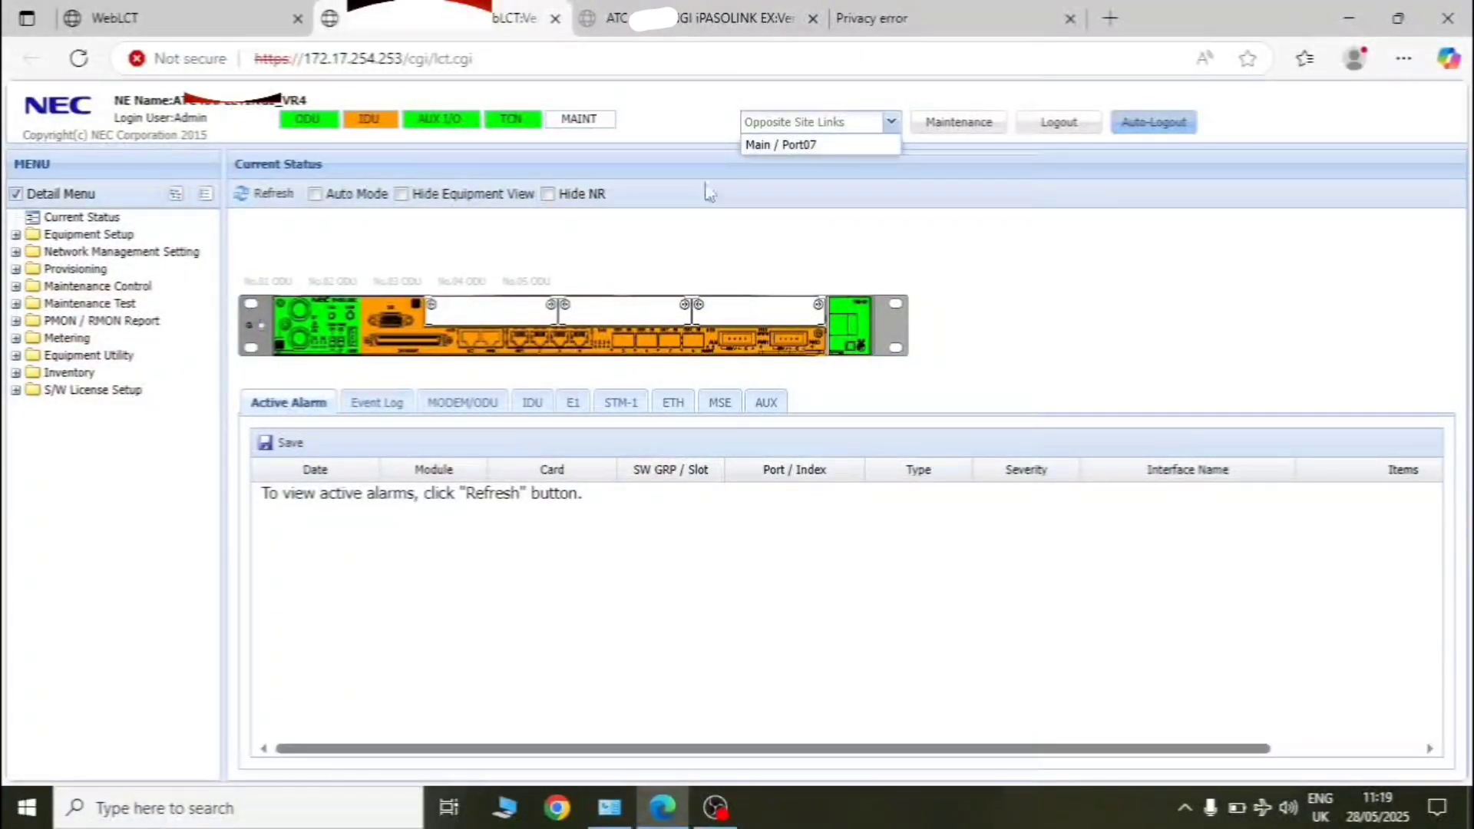
left_click(80, 235)
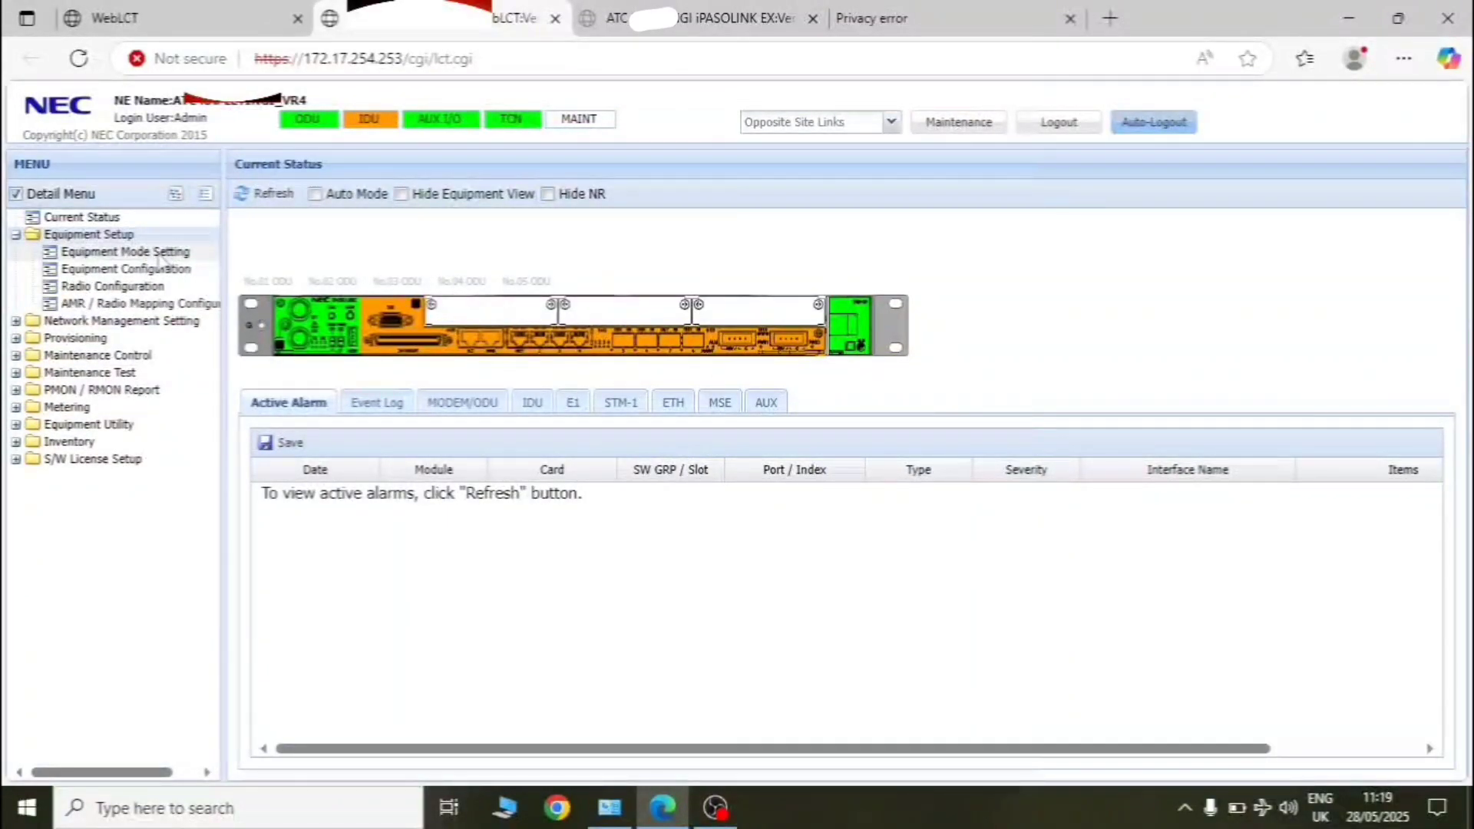
left_click(131, 268)
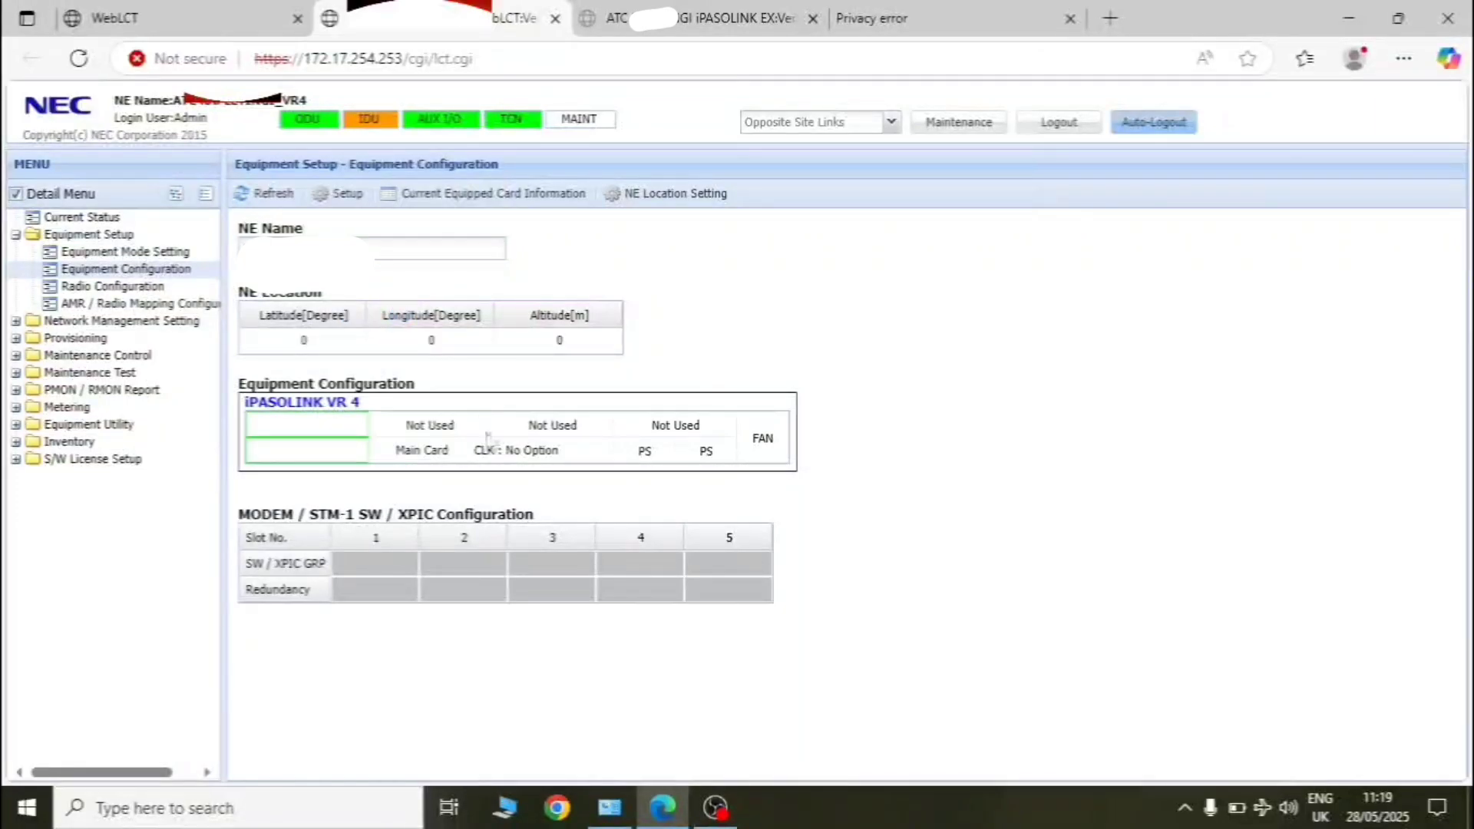
left_click(335, 195)
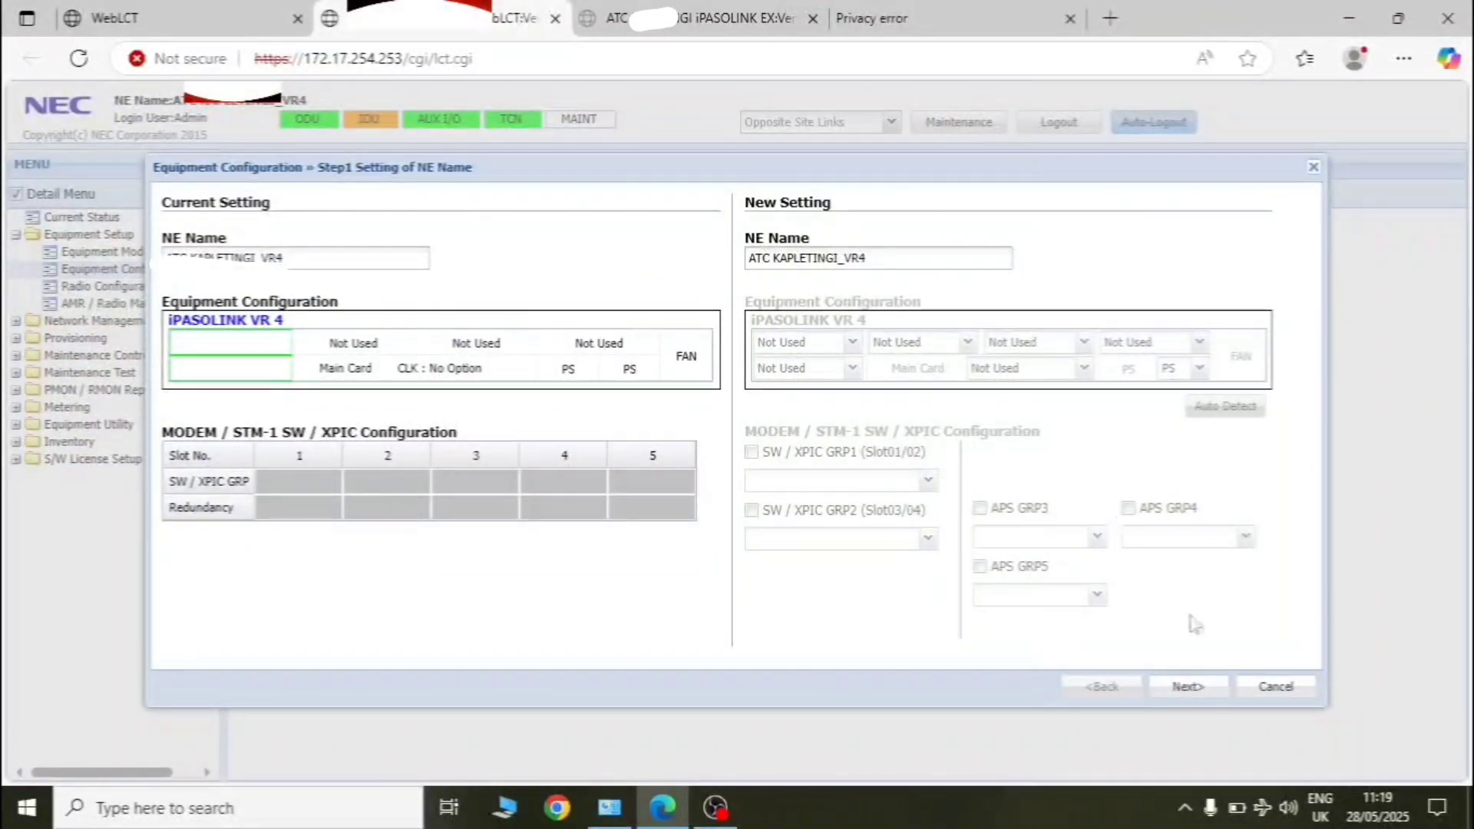
left_click(1189, 687)
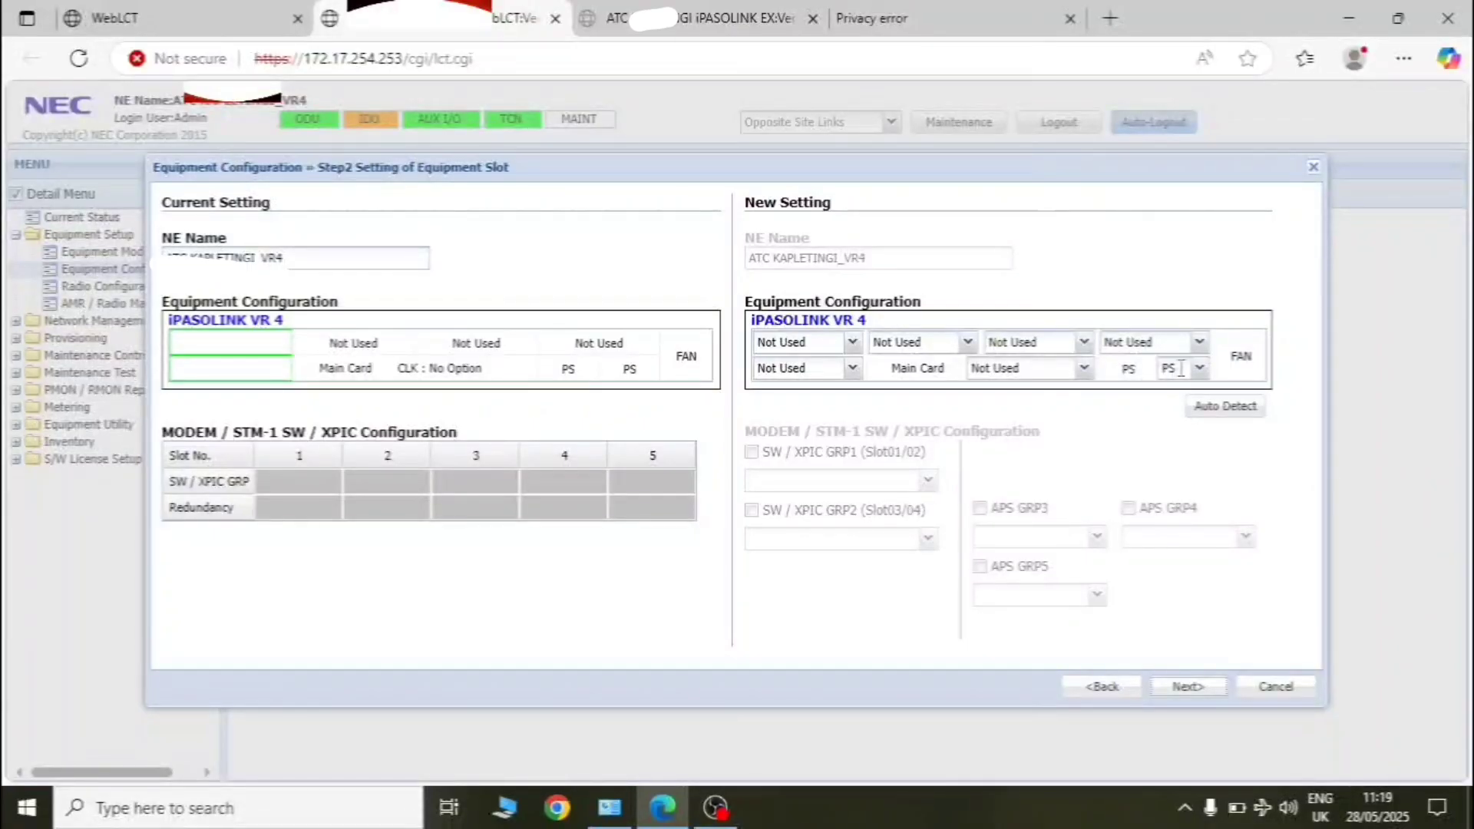
left_click(1186, 688)
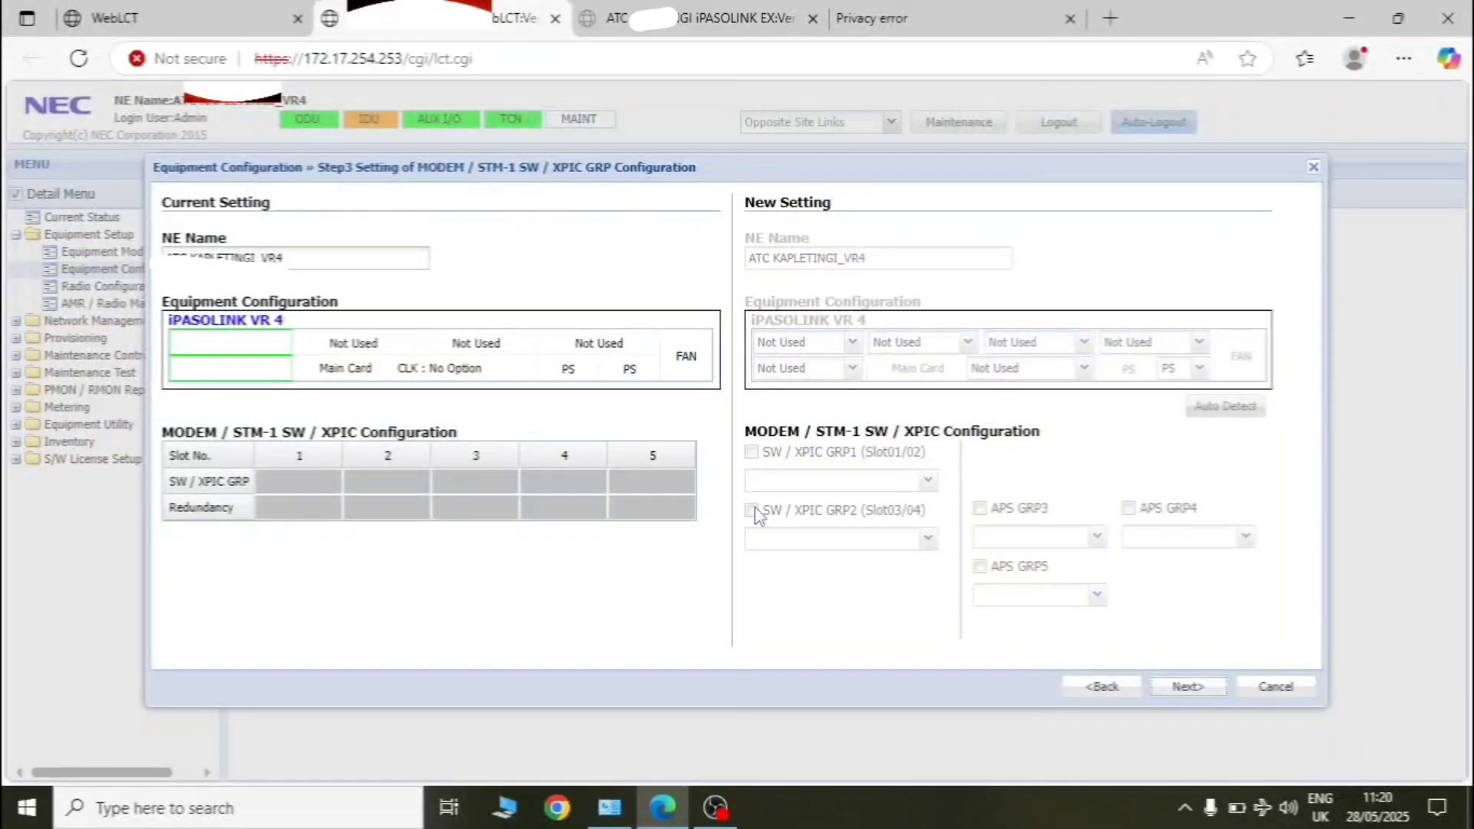
left_click(1313, 168)
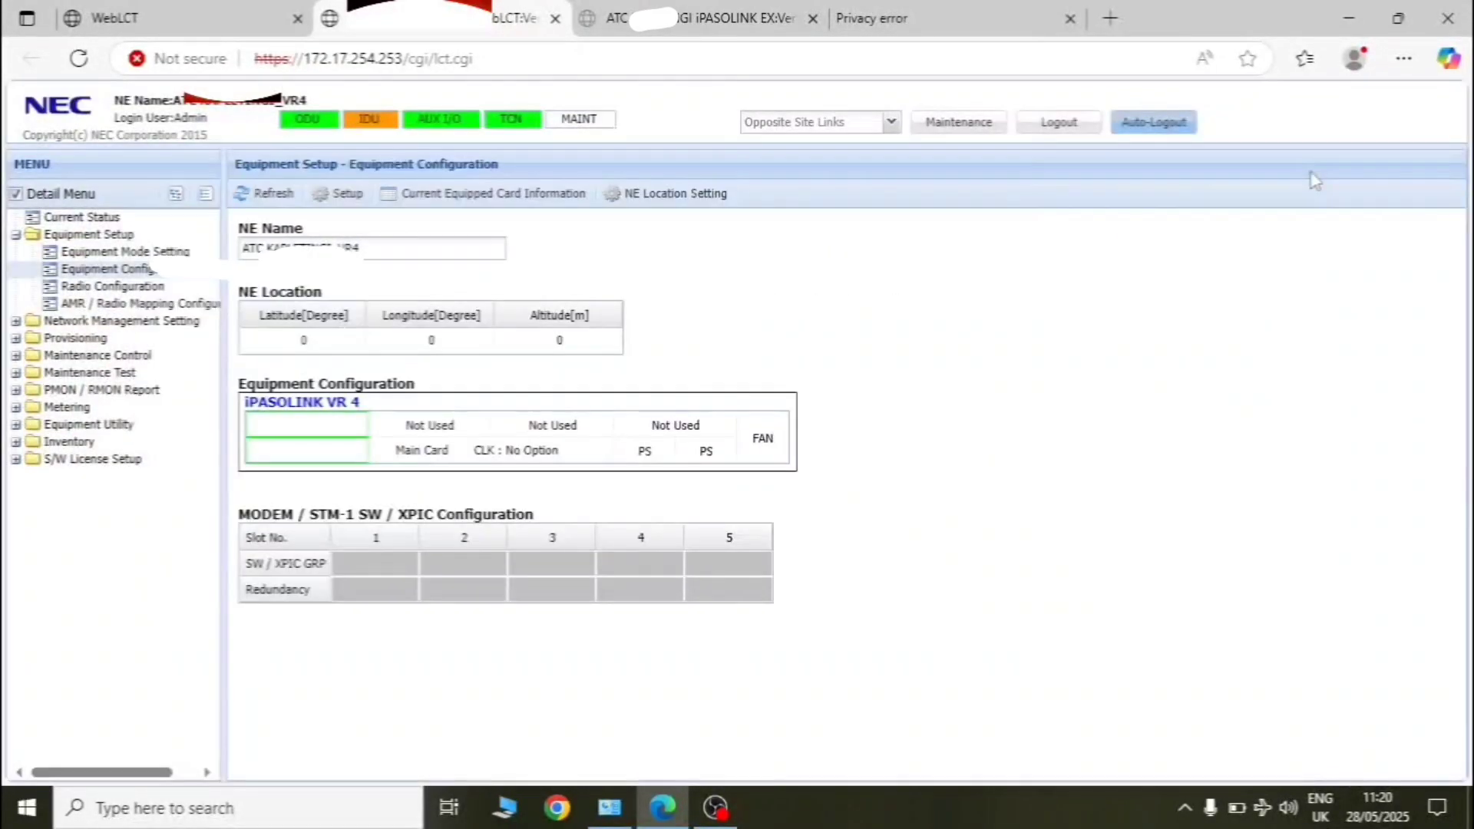
- Go to Network Management Setting > Bridge Setting and open Bridge01 (10.153.35.198/255.255.255.248) for editing
left_click(102, 286)
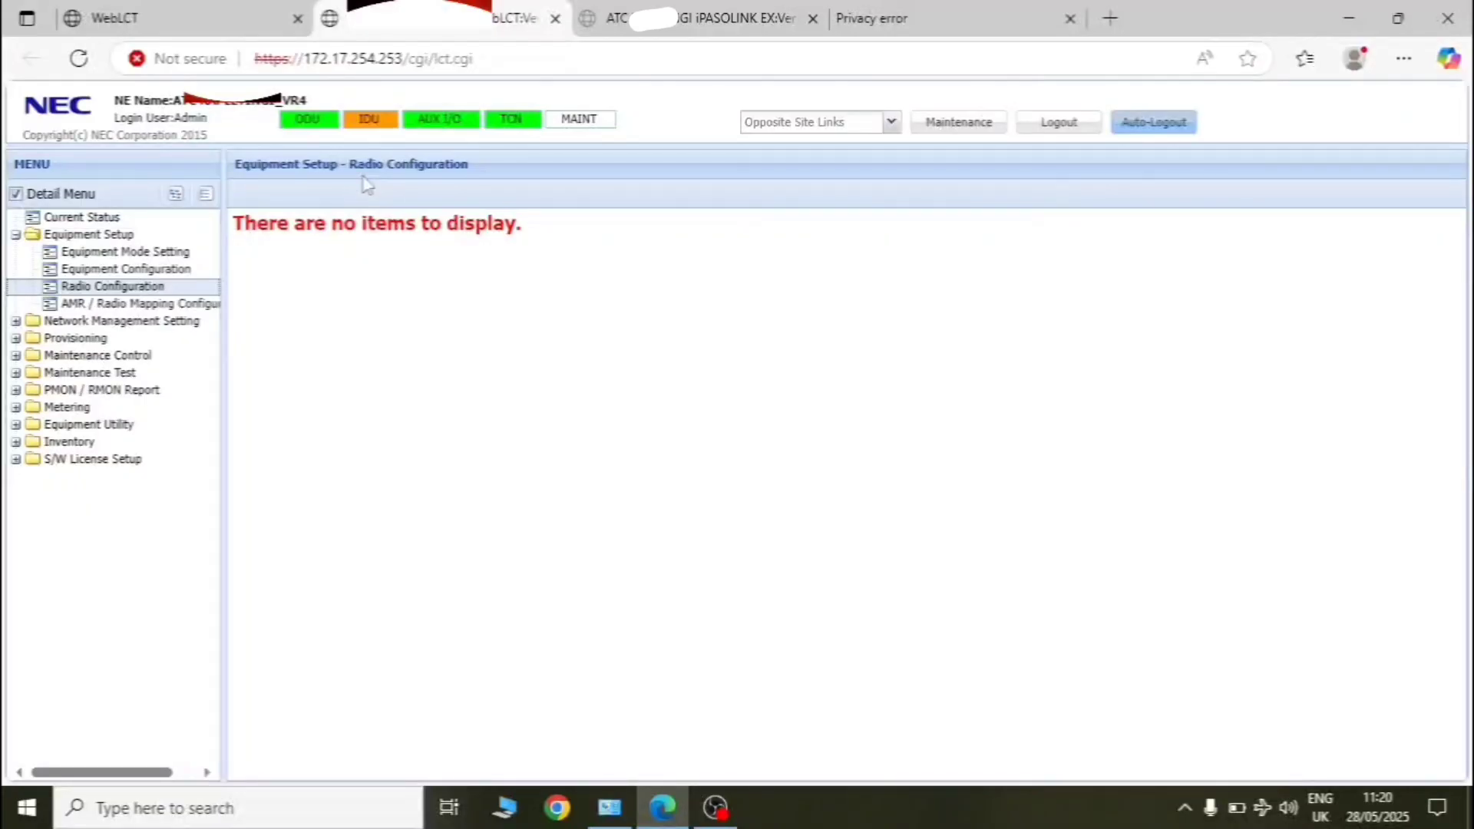
left_click(155, 322)
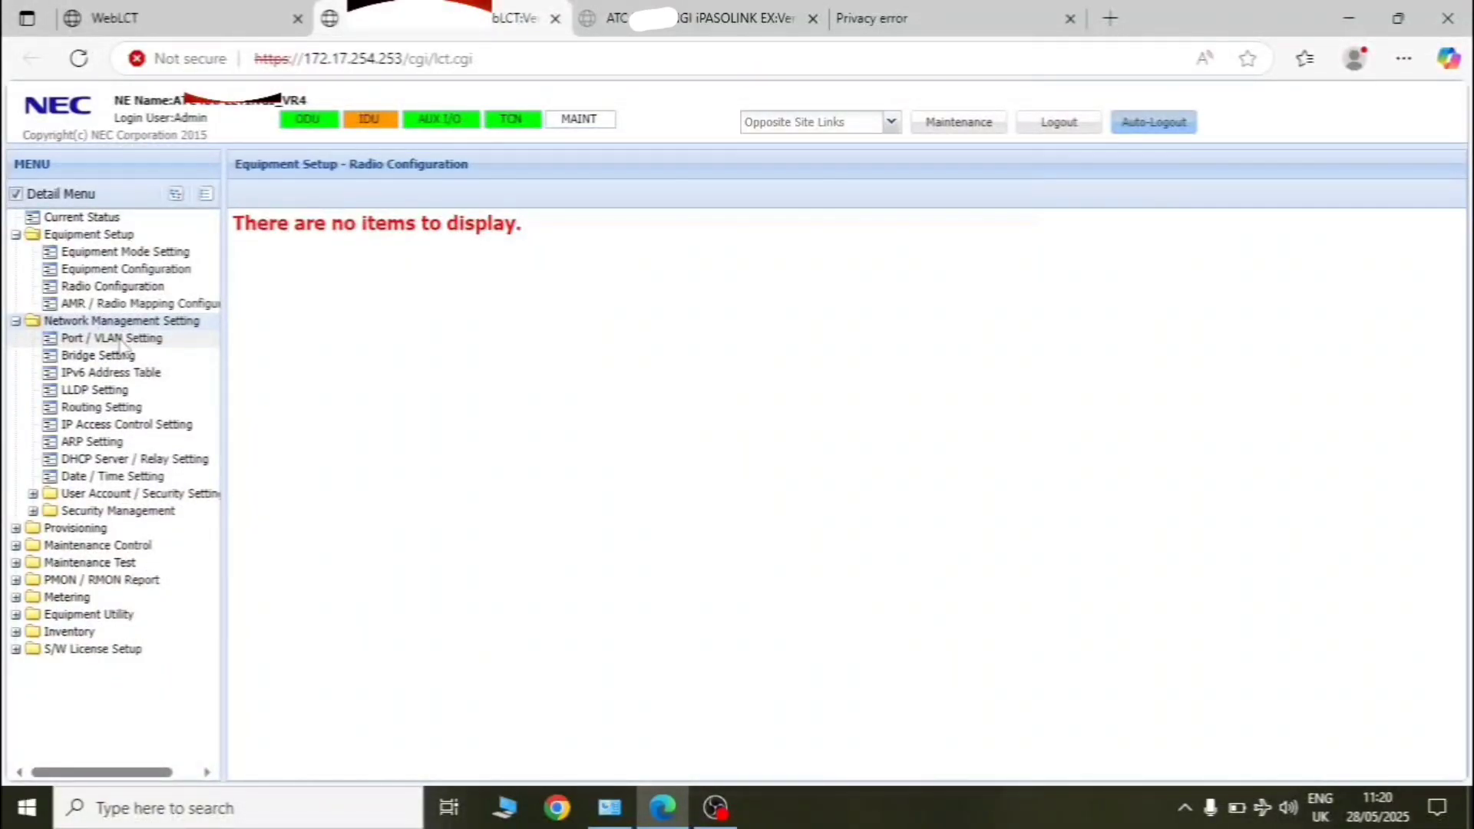
left_click(98, 354)
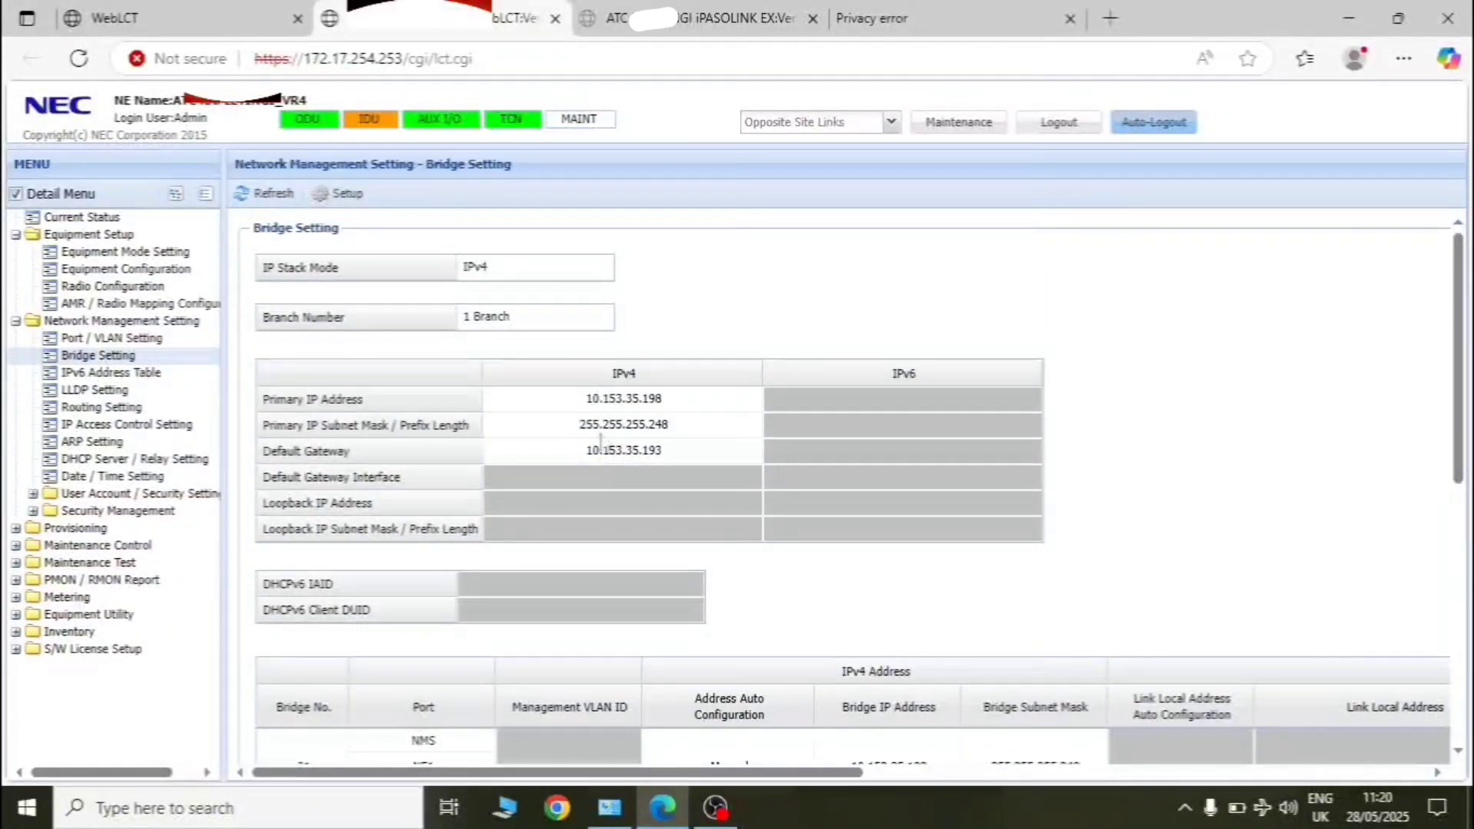
left_click(332, 194)
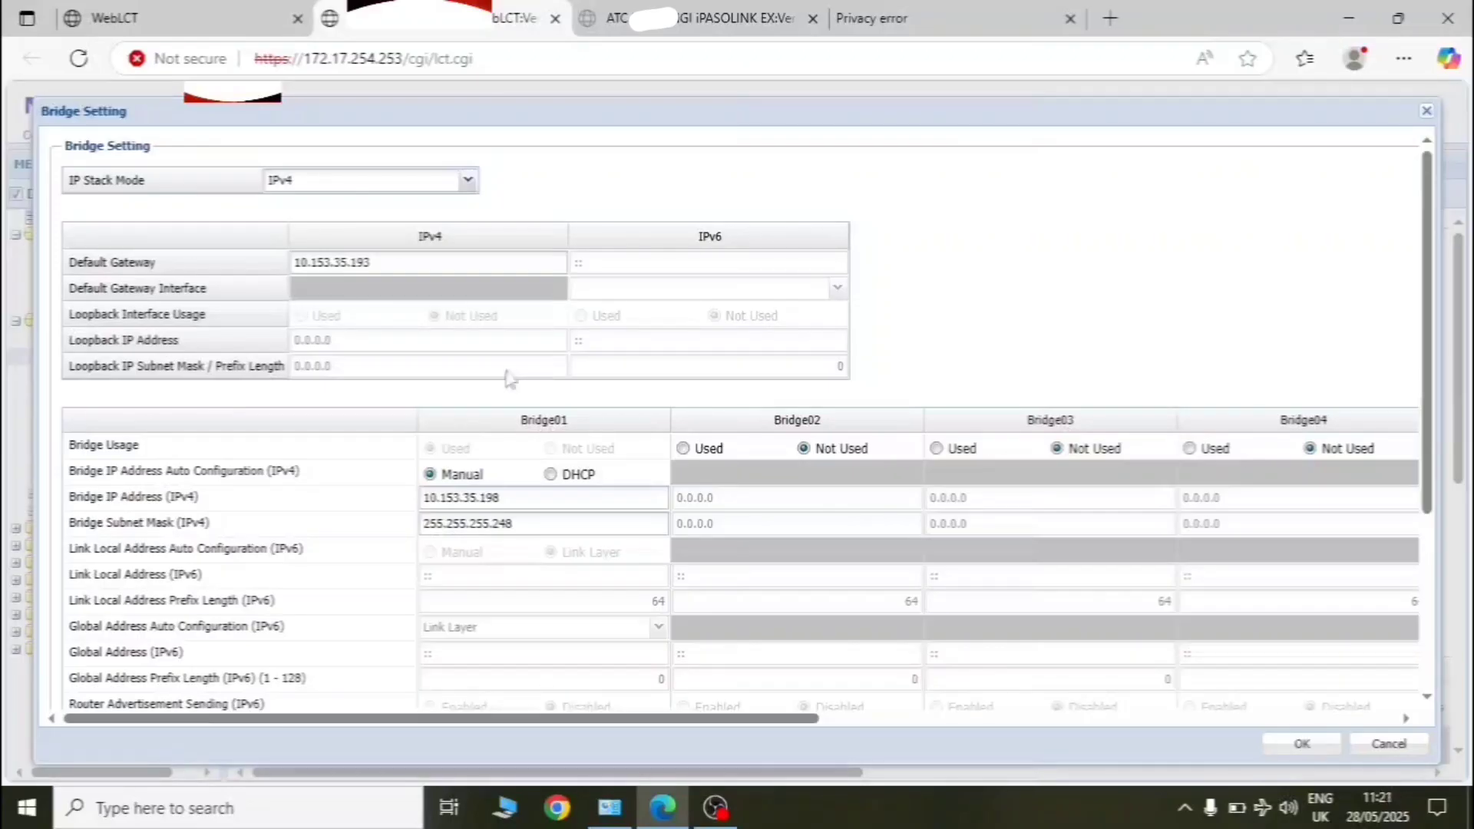
- Scroll through Bridge01's settings (10.153.35.198, management VLAN 200), then close the dialog
scroll(507, 378, "down", 3)
scroll(384, 453, "down", 1)
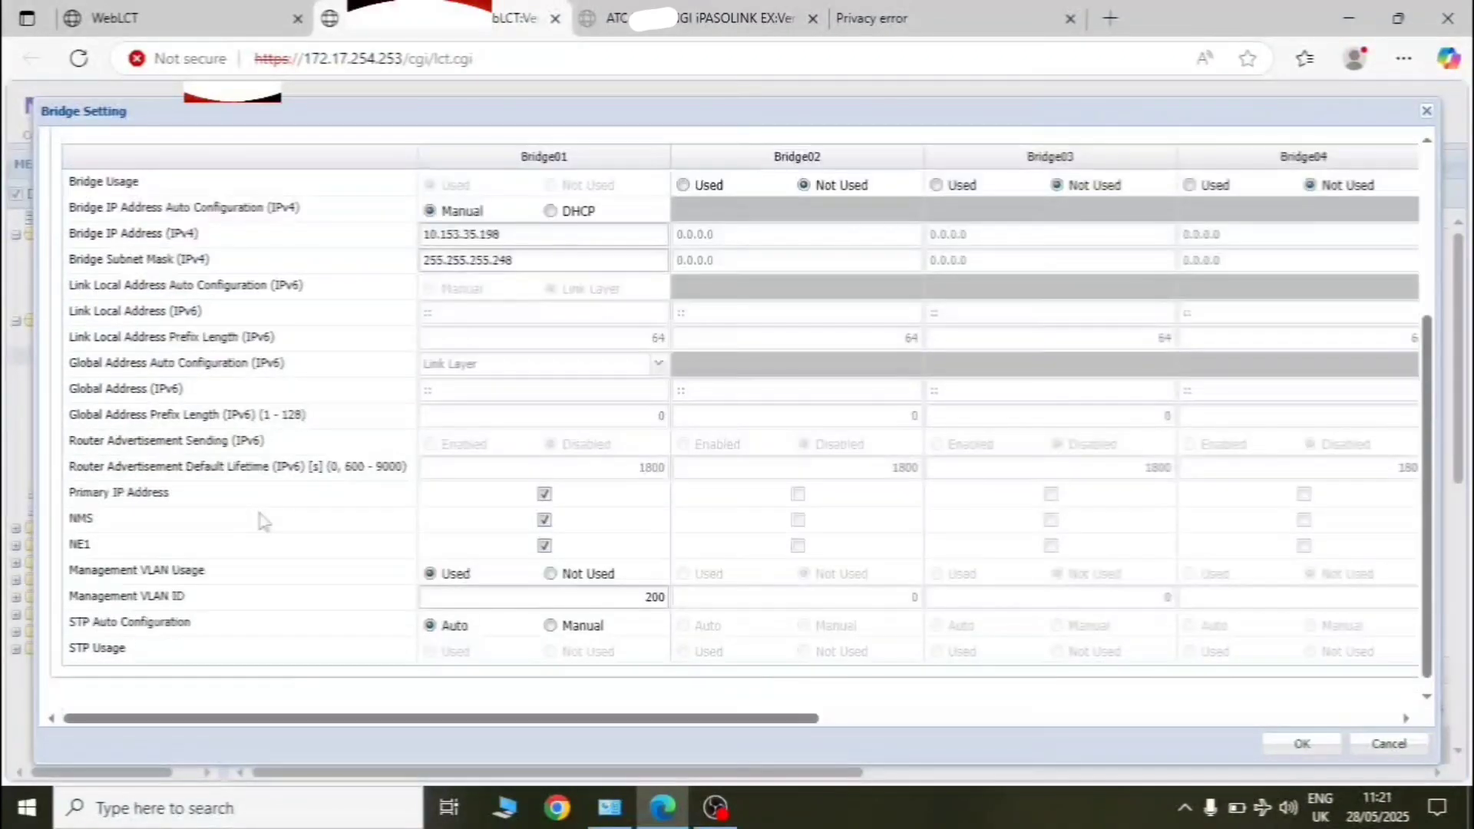
scroll(503, 350, "right", 1)
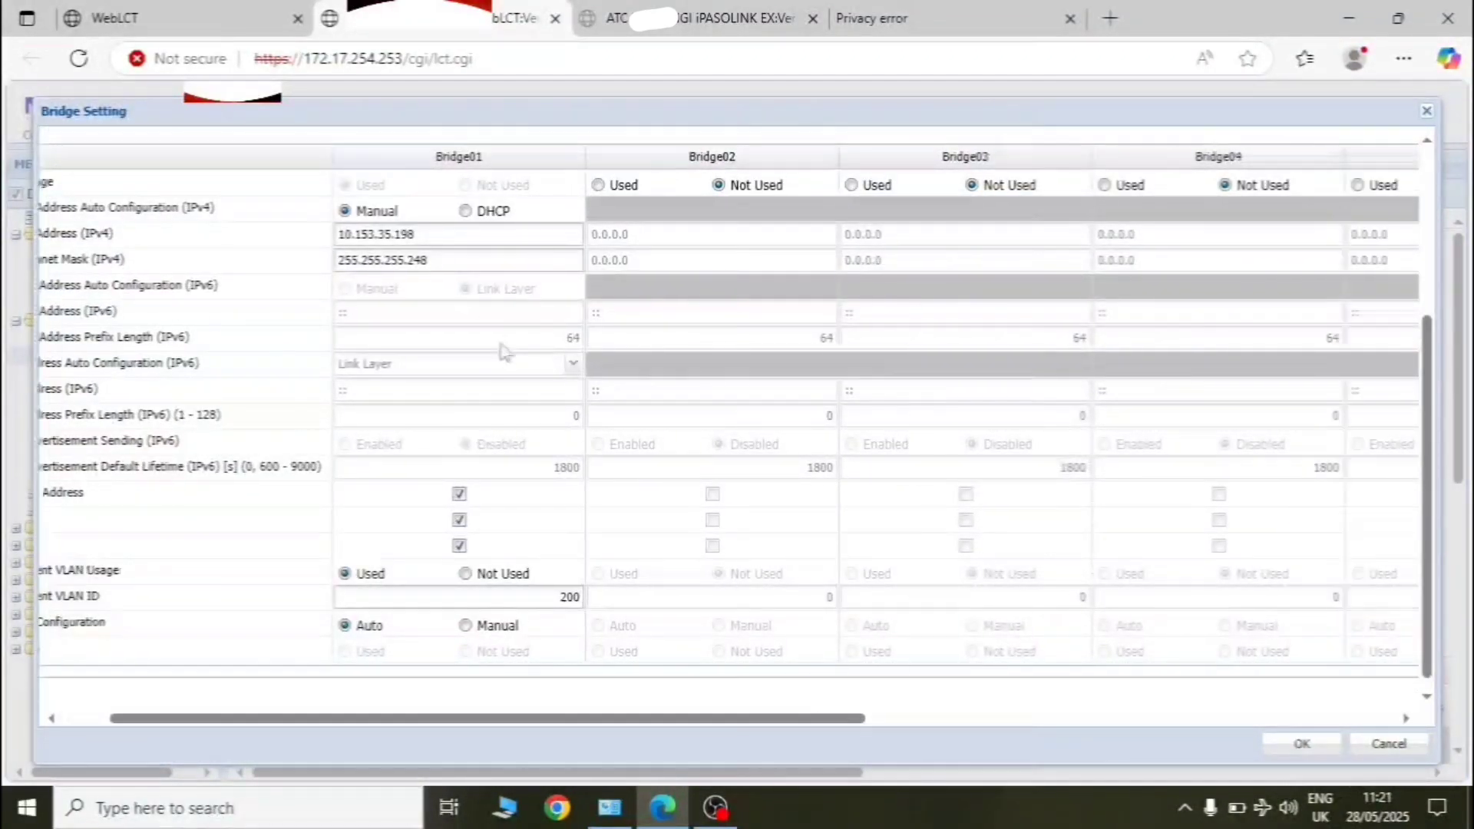
scroll(504, 352, "right", 4)
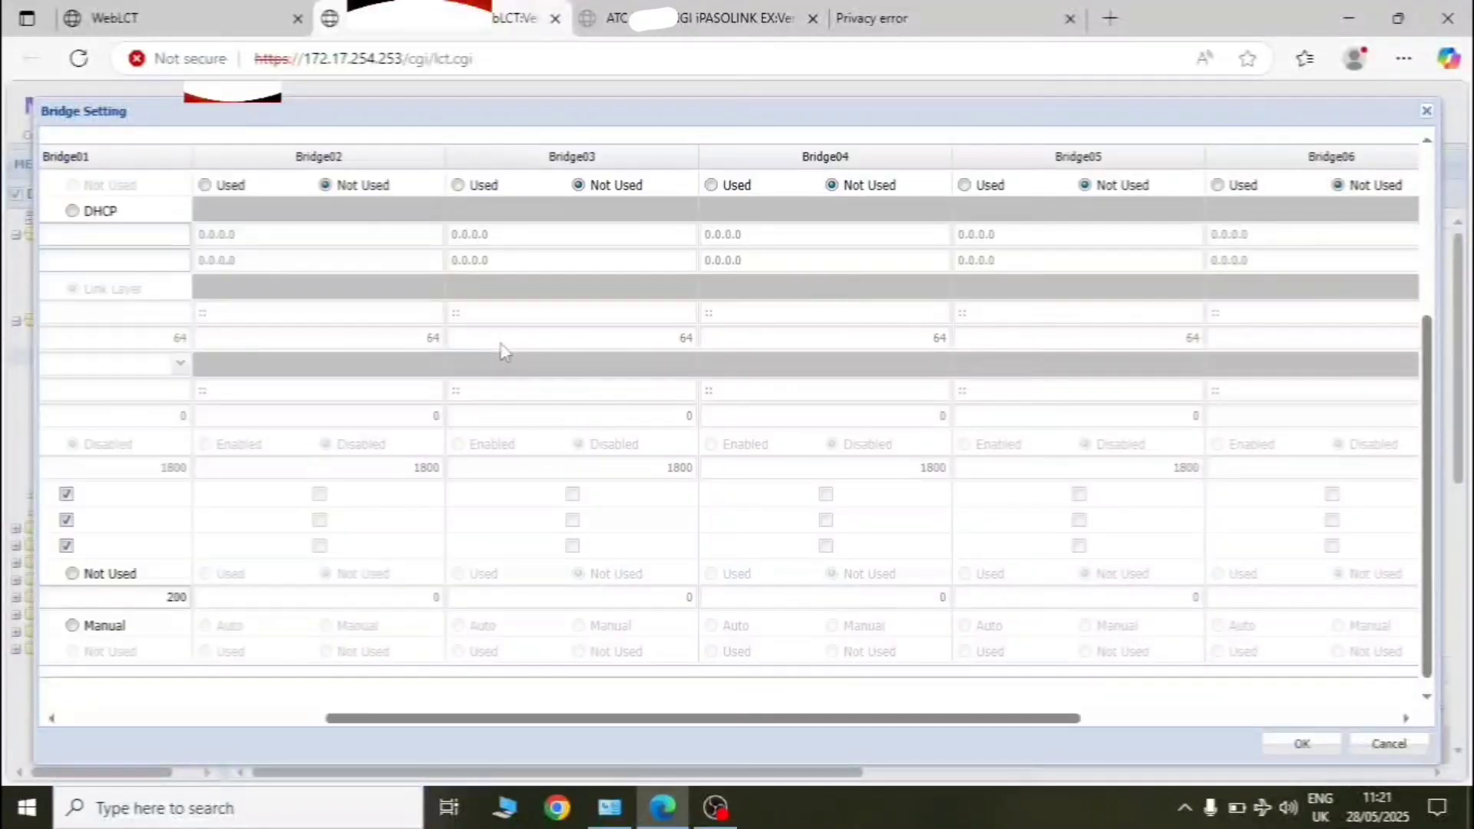
scroll(503, 350, "left", 4)
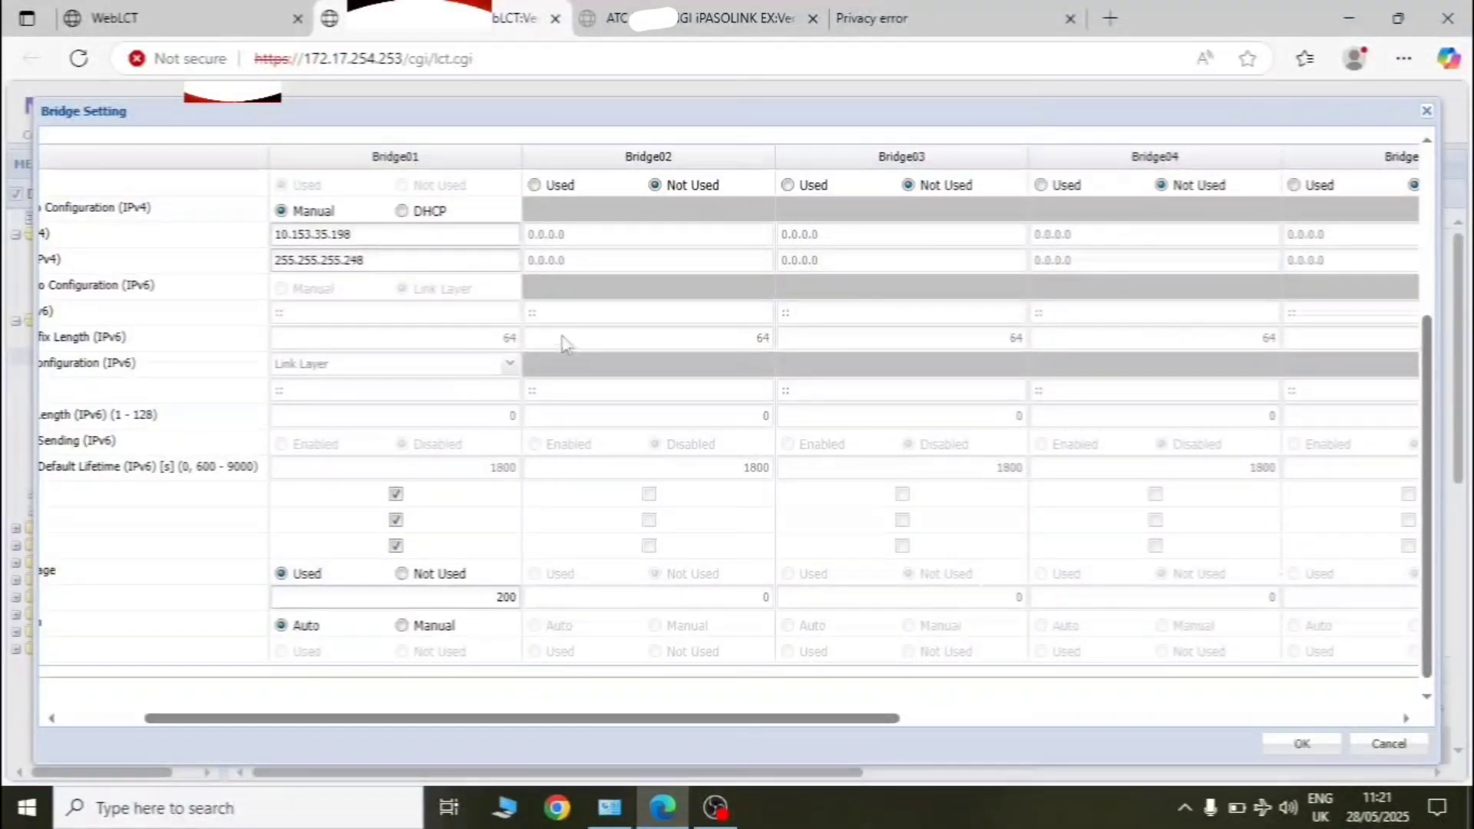
scroll(565, 343, "right", 4)
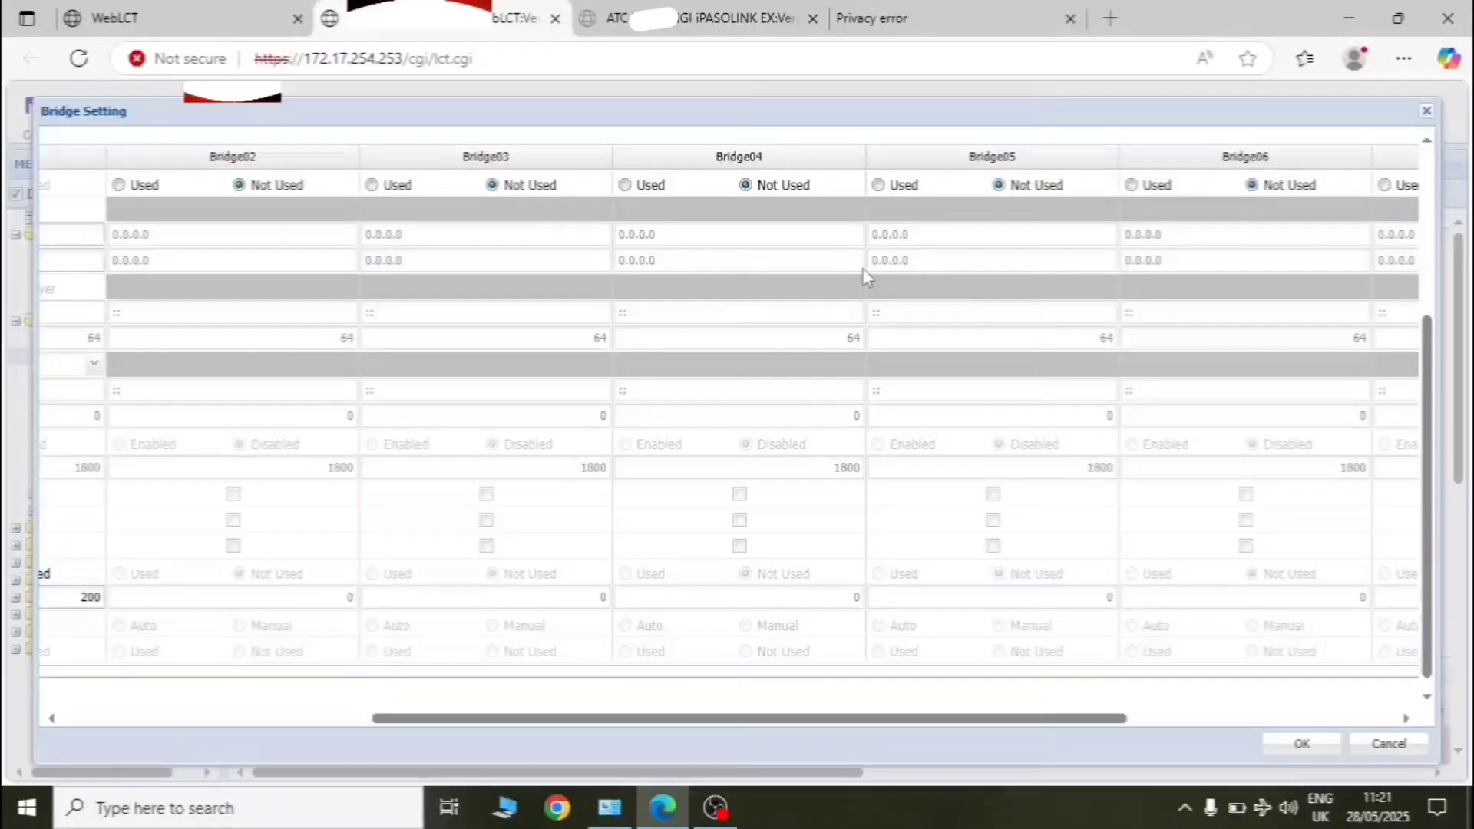
scroll(452, 224, "left", 5)
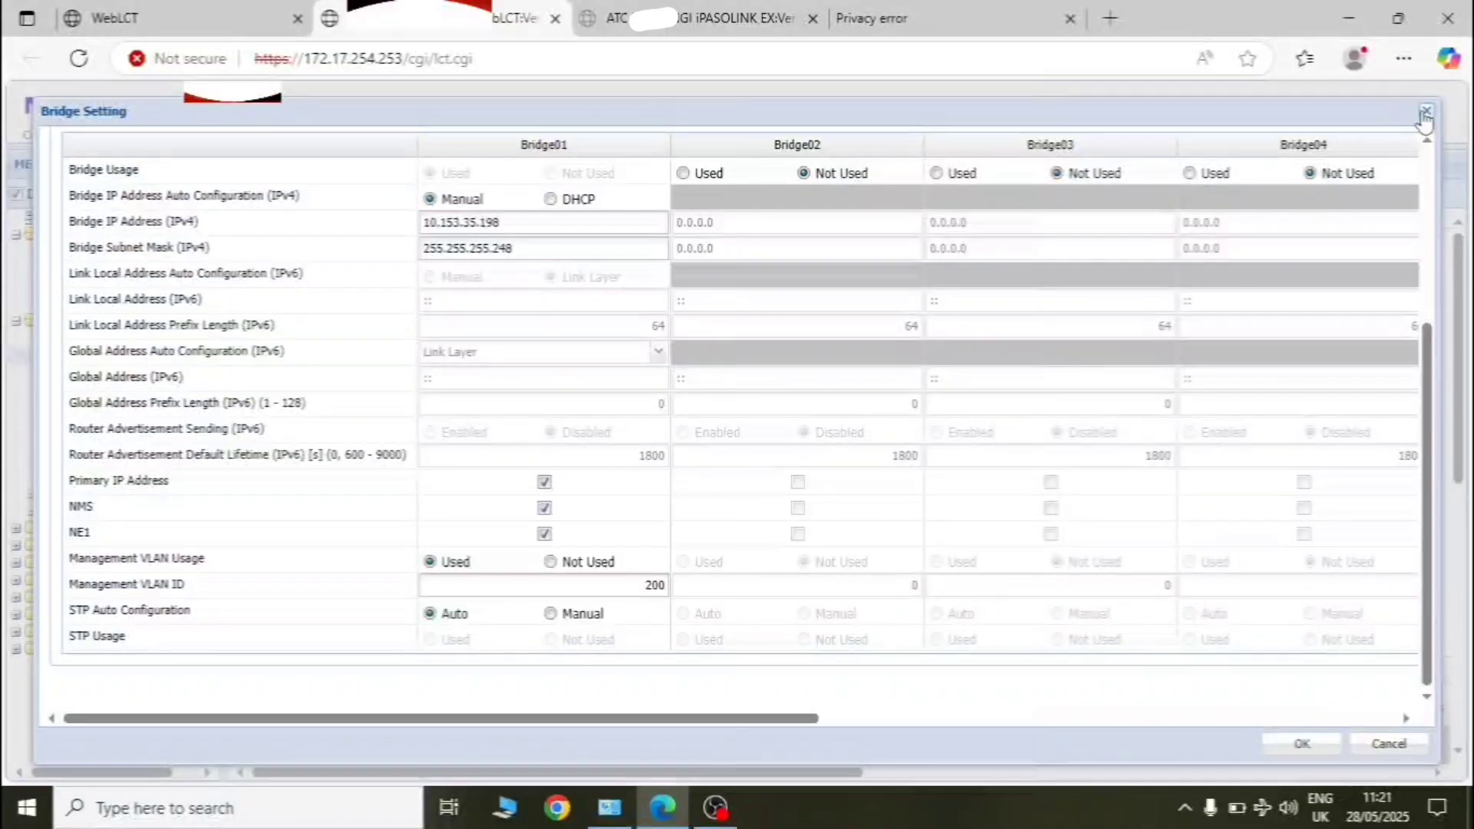
left_click(1424, 113)
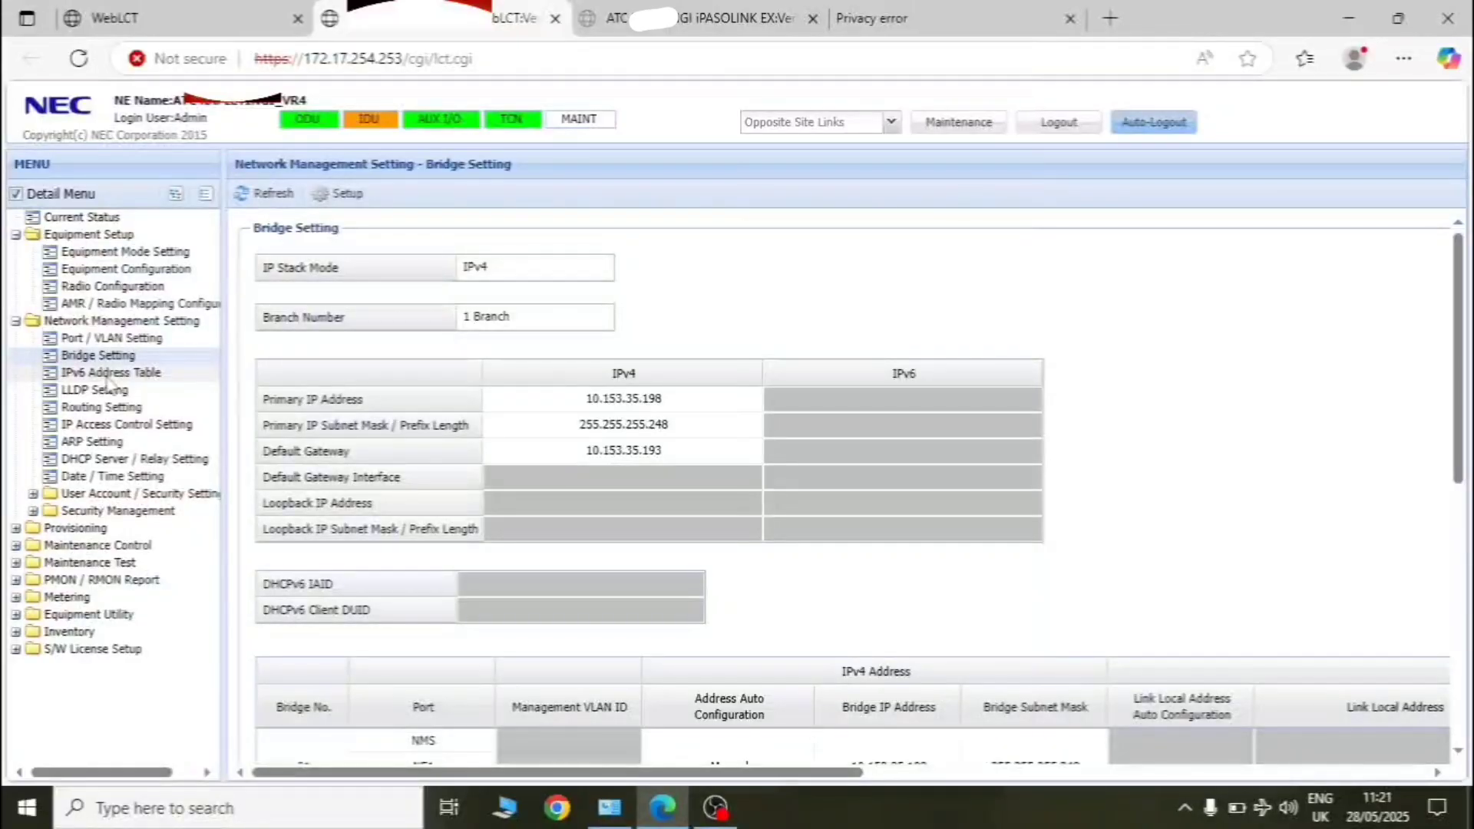
- Open Provisioning > ETH Function Setting > VLAN Setting and begin a VLAN ID filter
left_click(70, 530)
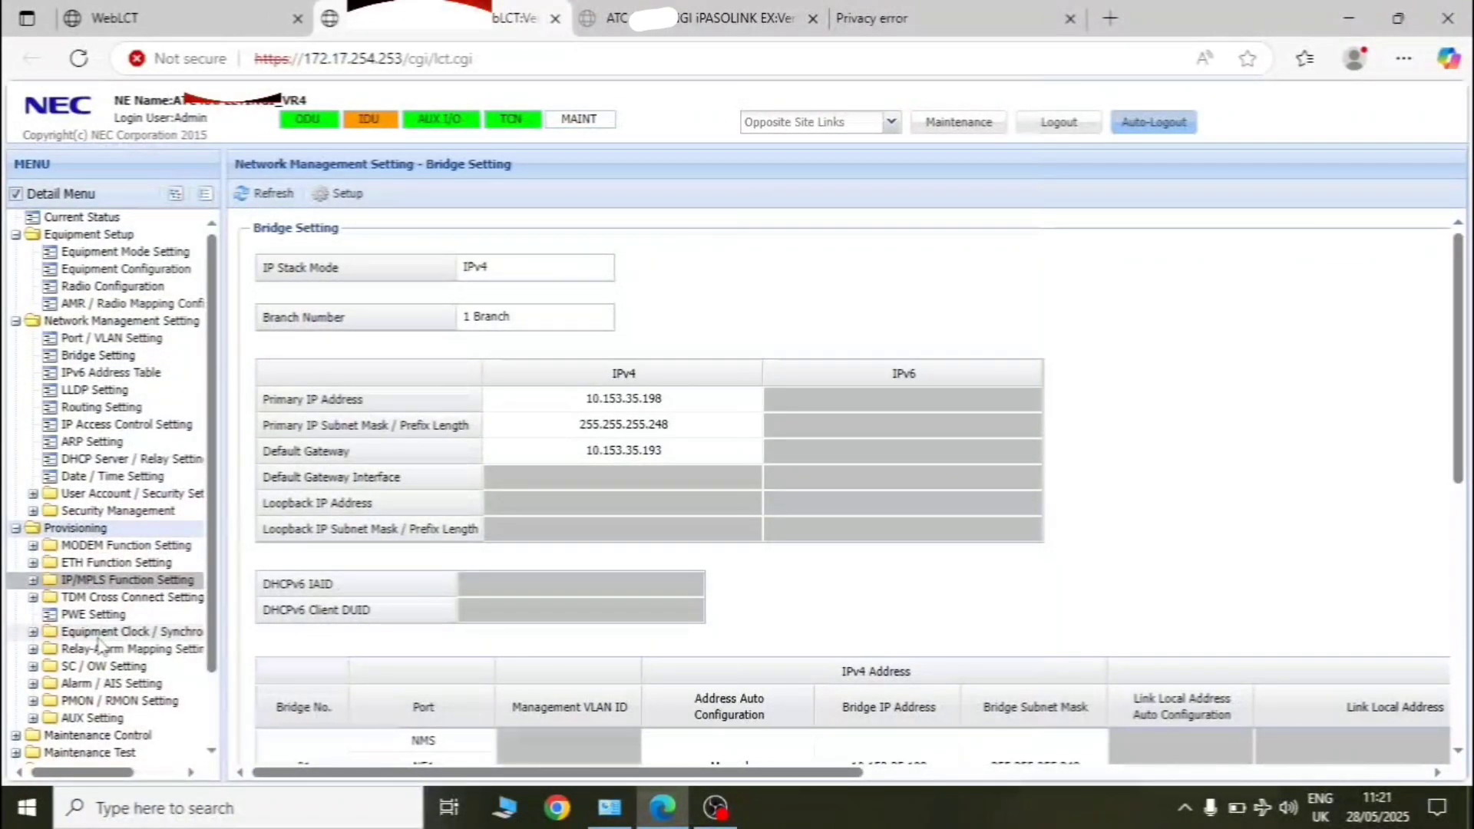
left_click(116, 562)
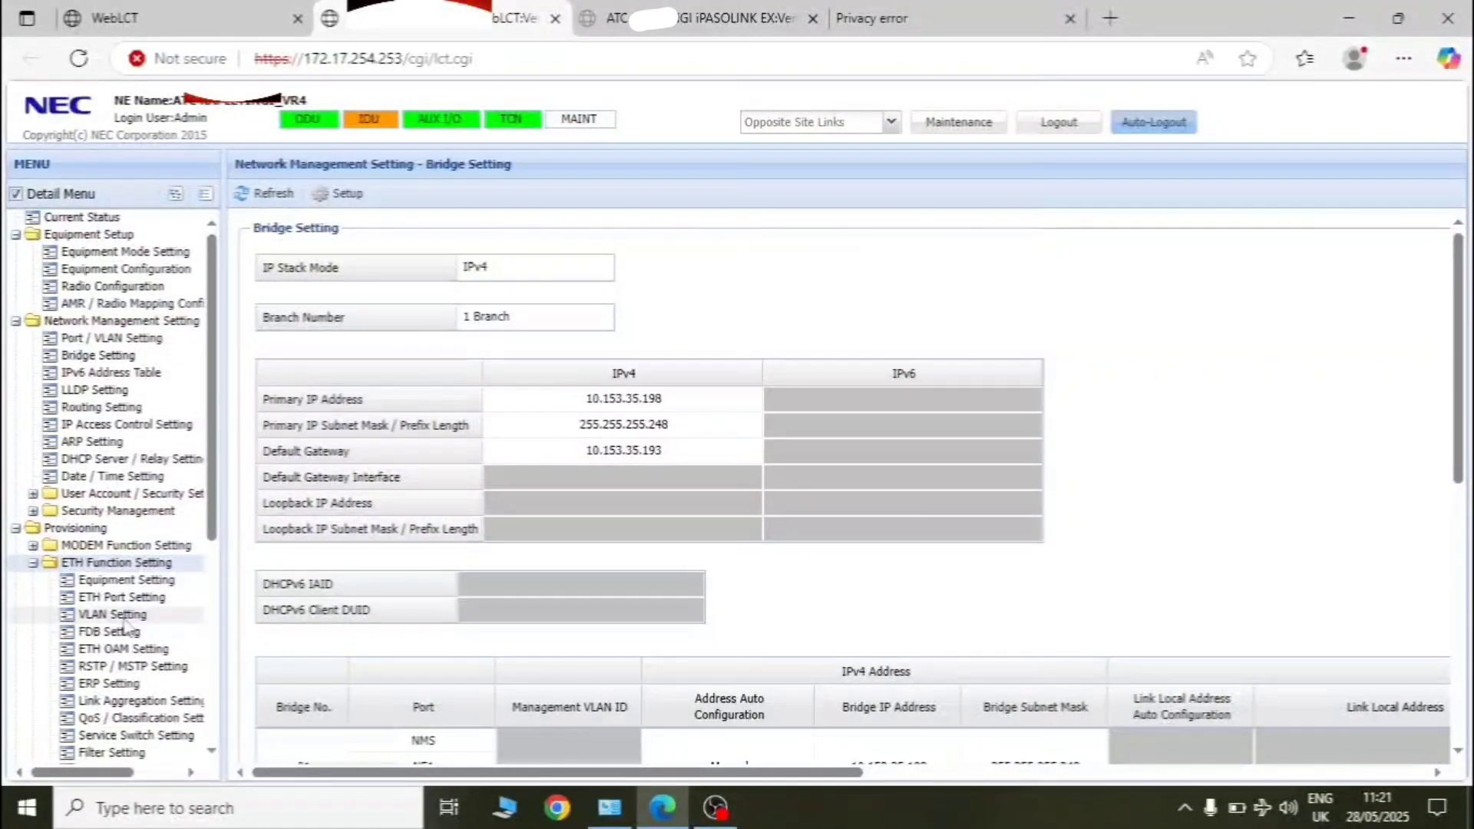
left_click(122, 615)
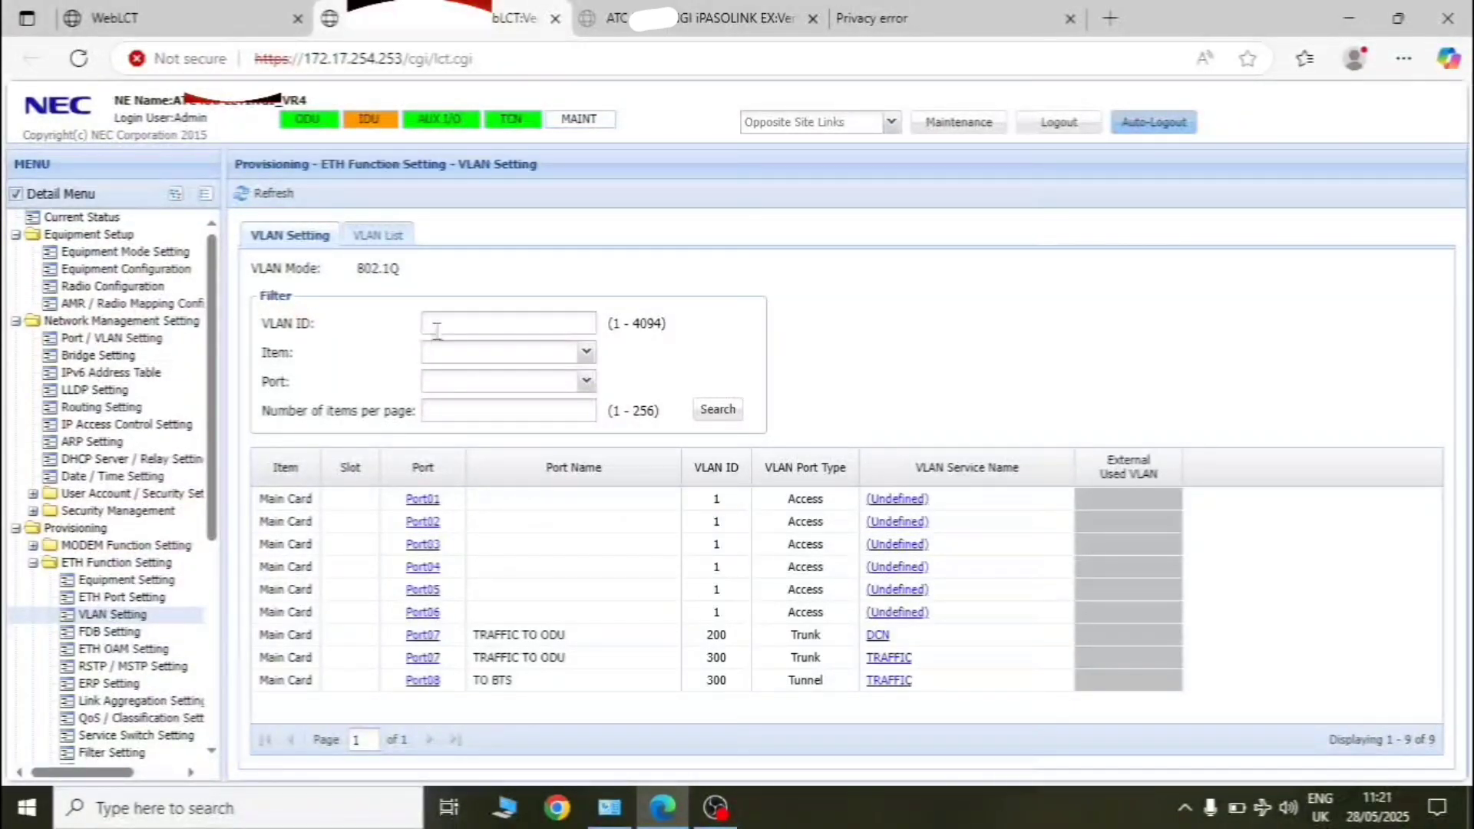
left_click(533, 325)
- Filter VLAN ID 200 on Main Card, leaving the Port selection blank
left_click(587, 353)
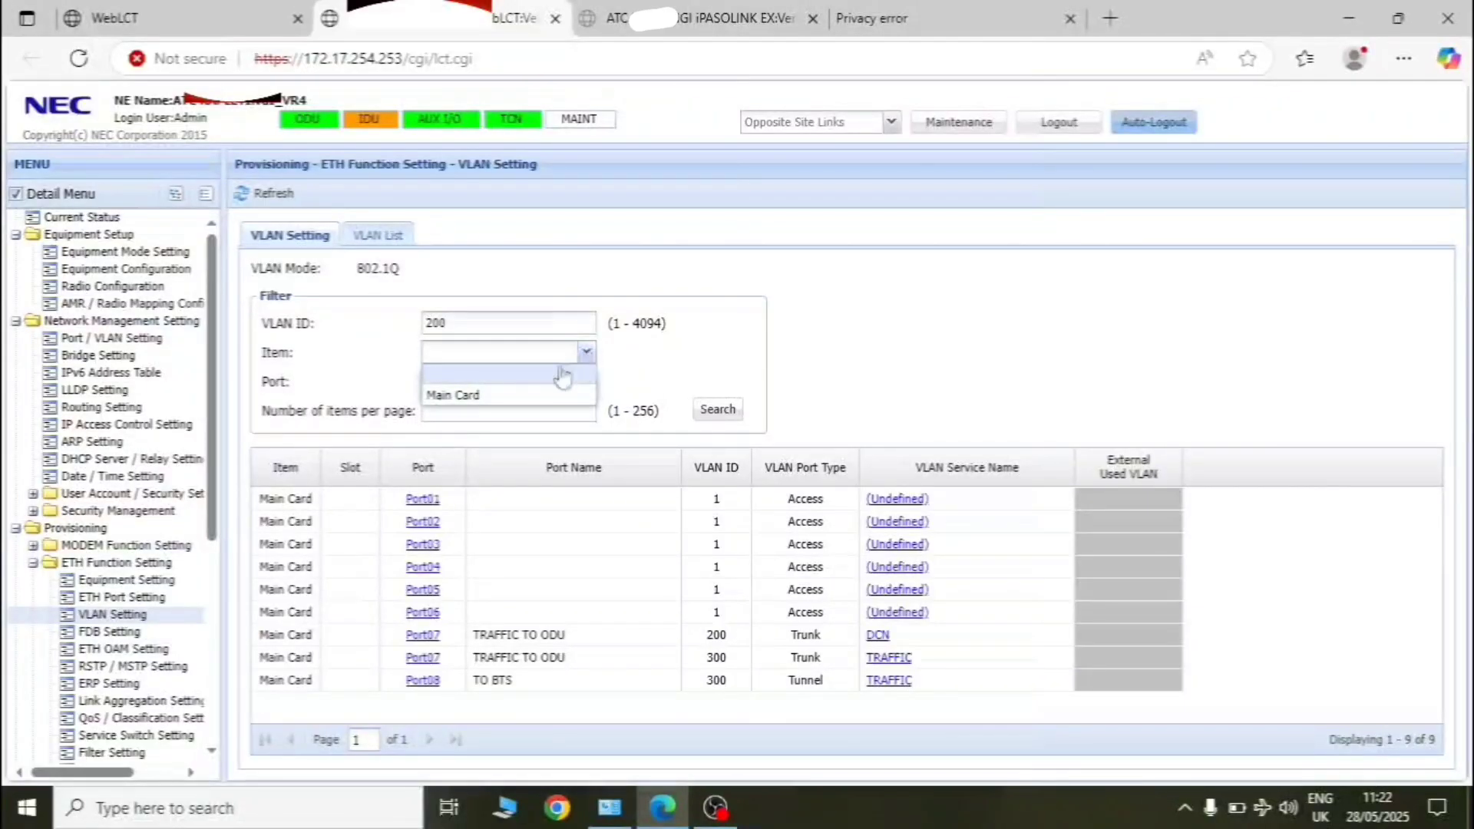
left_click(461, 396)
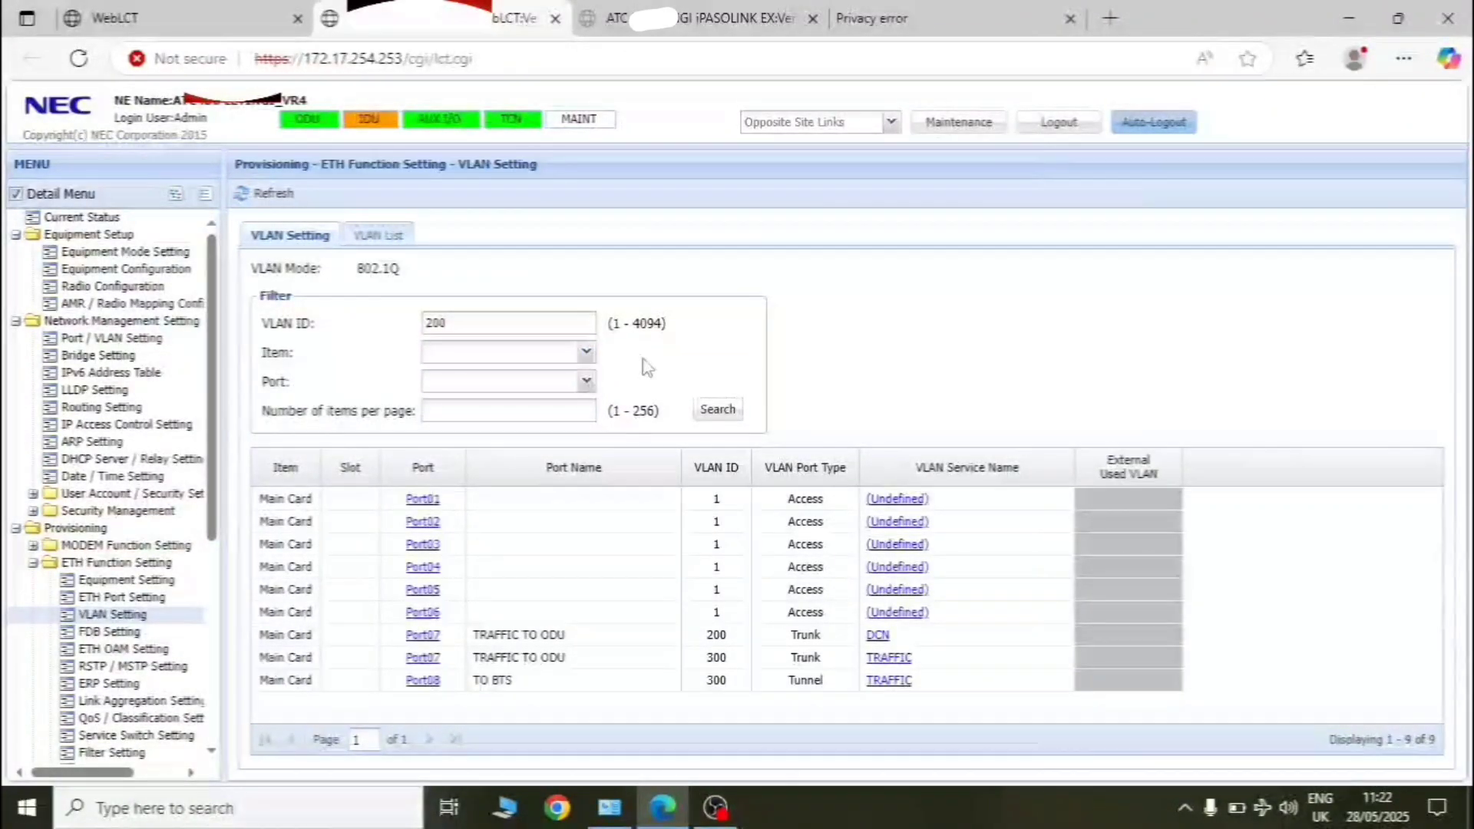
left_click(591, 384)
left_click(588, 383)
left_click(588, 385)
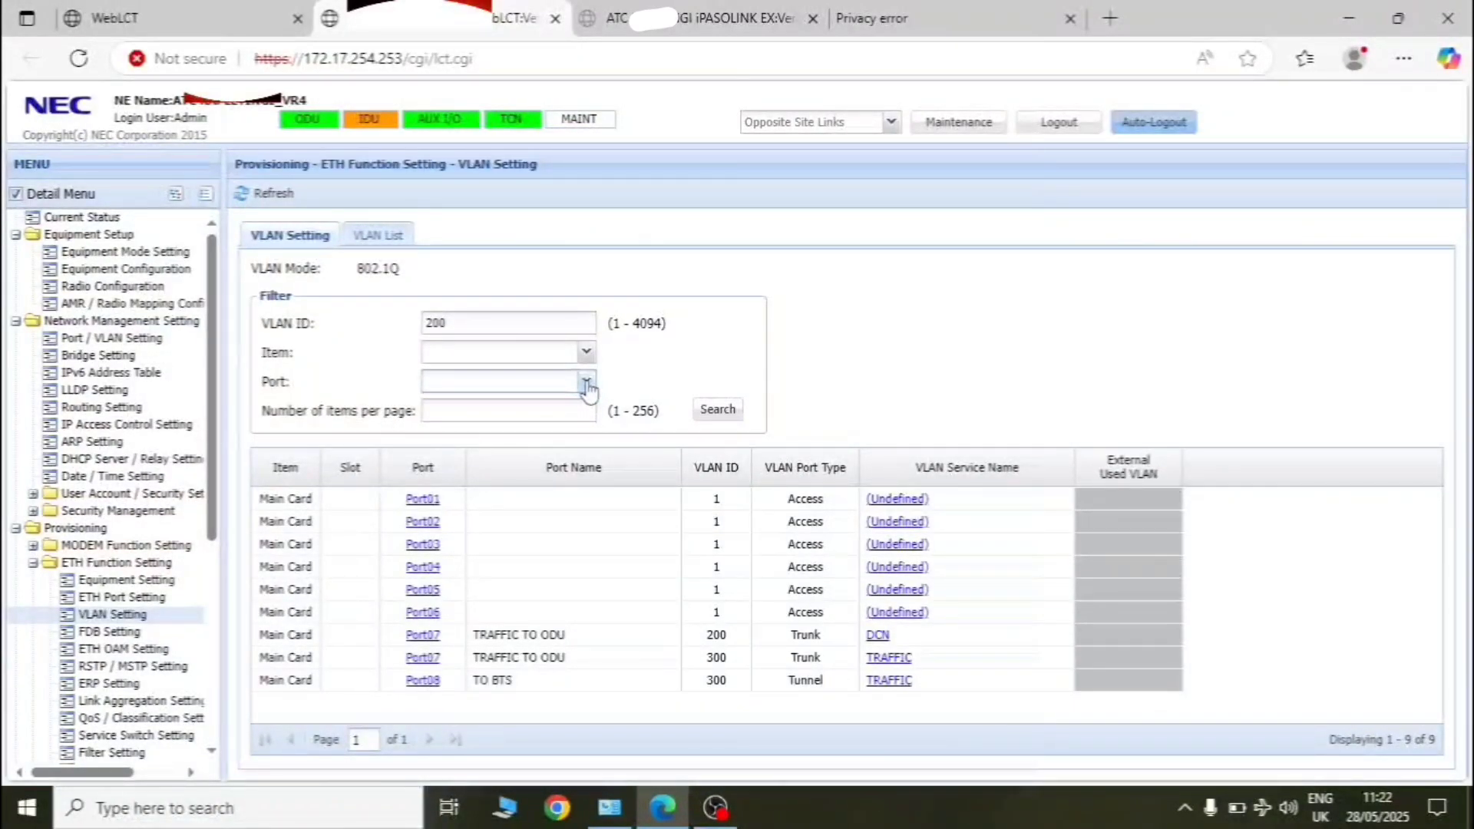
left_click(529, 382)
left_click(586, 352)
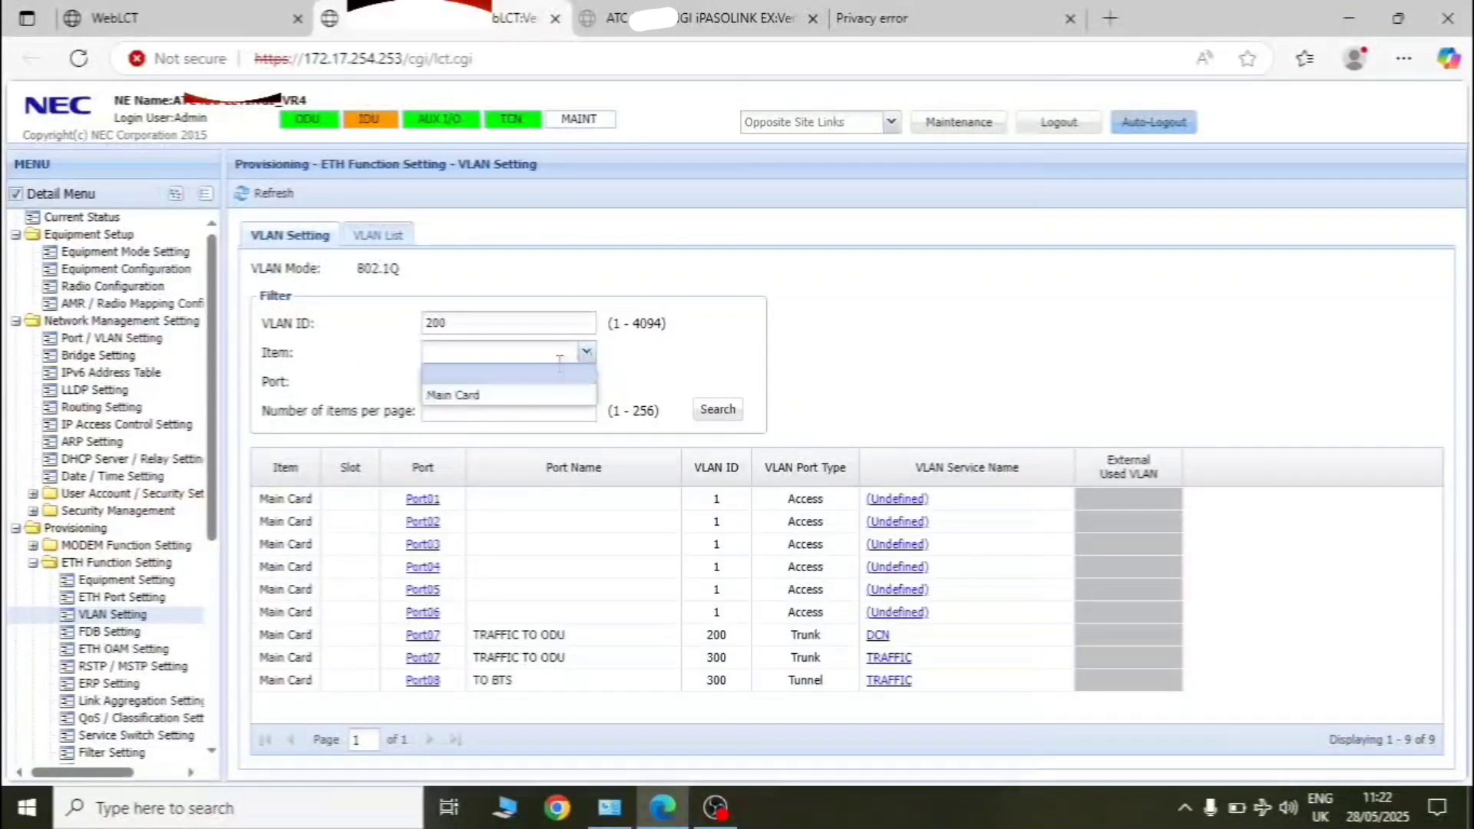
left_click(512, 396)
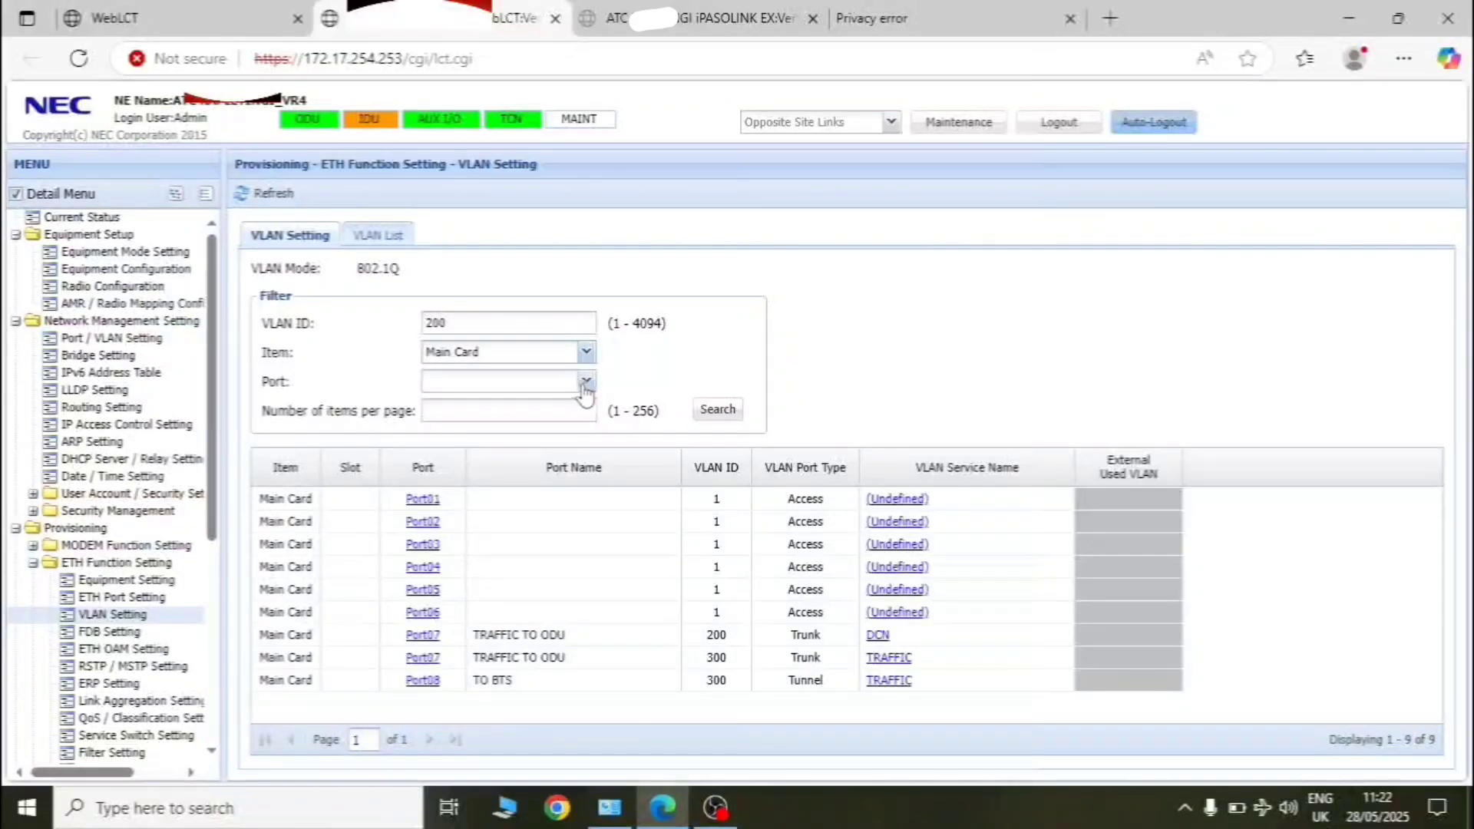
left_click(586, 382)
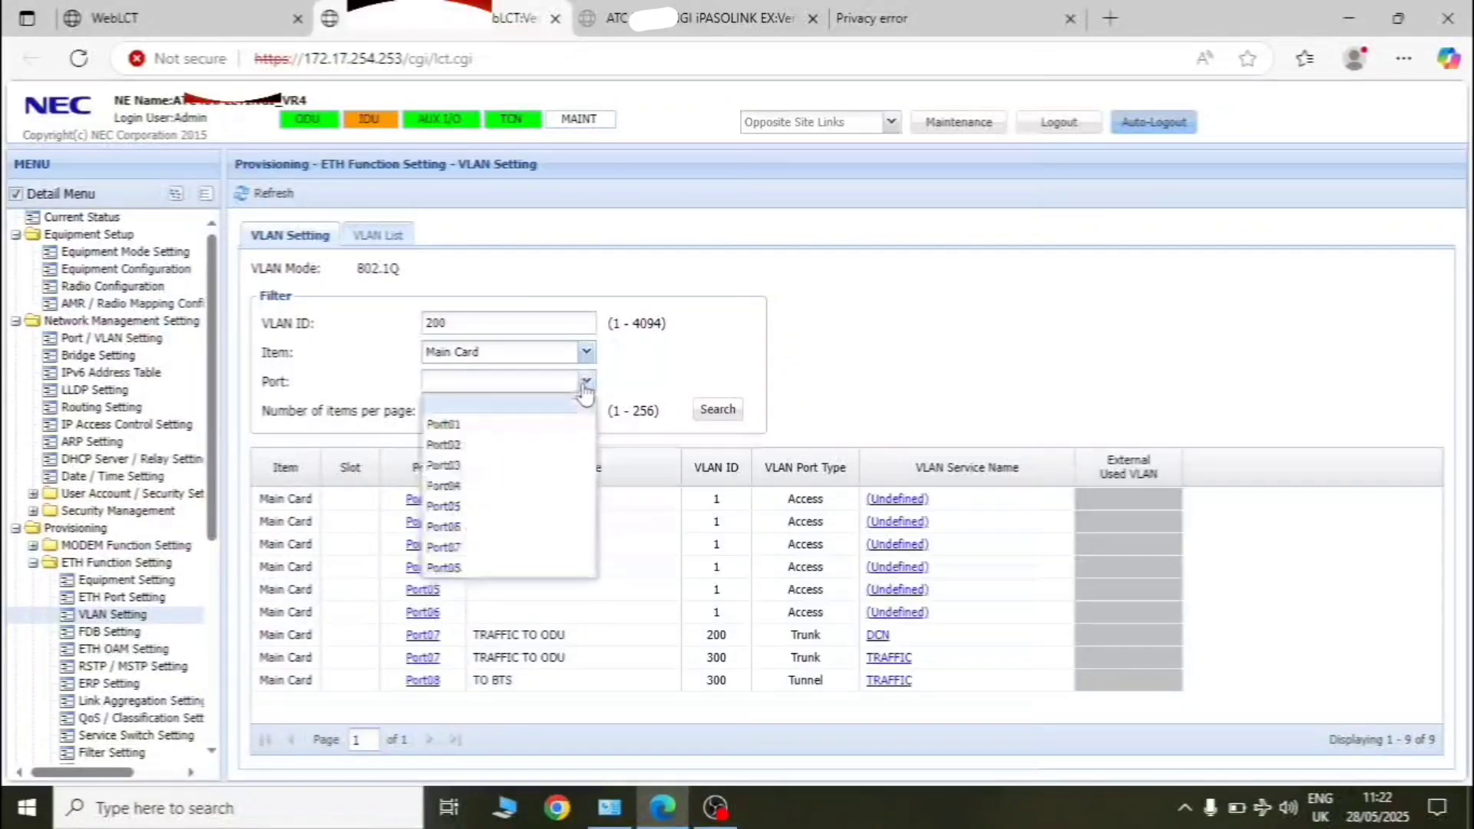
left_click(505, 355)
left_click(506, 355)
left_click(871, 349)
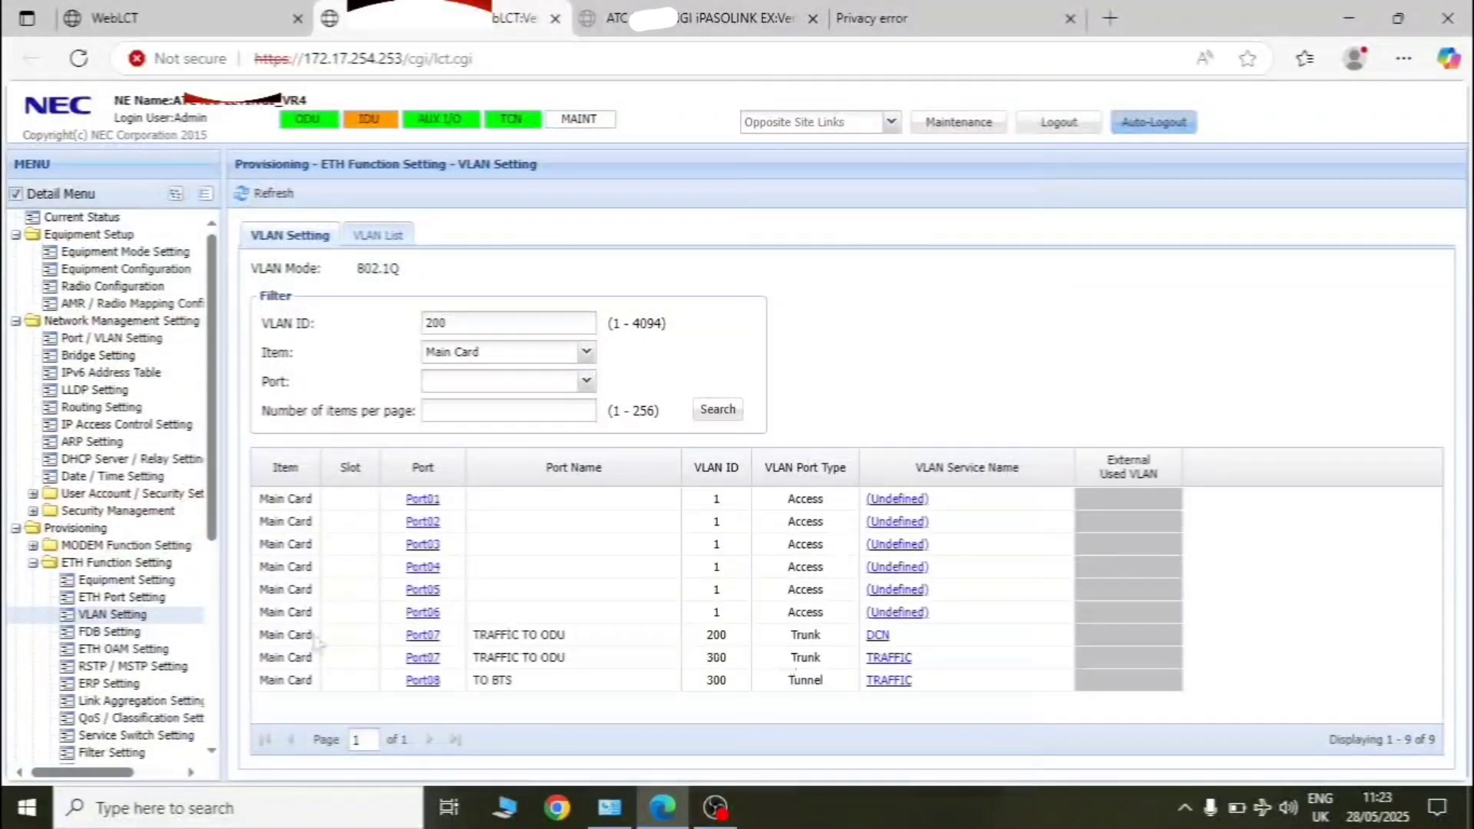
- Open ETH Port Setting and bring up Port07 (TRAFFIC TO ODU) settings
left_click(114, 598)
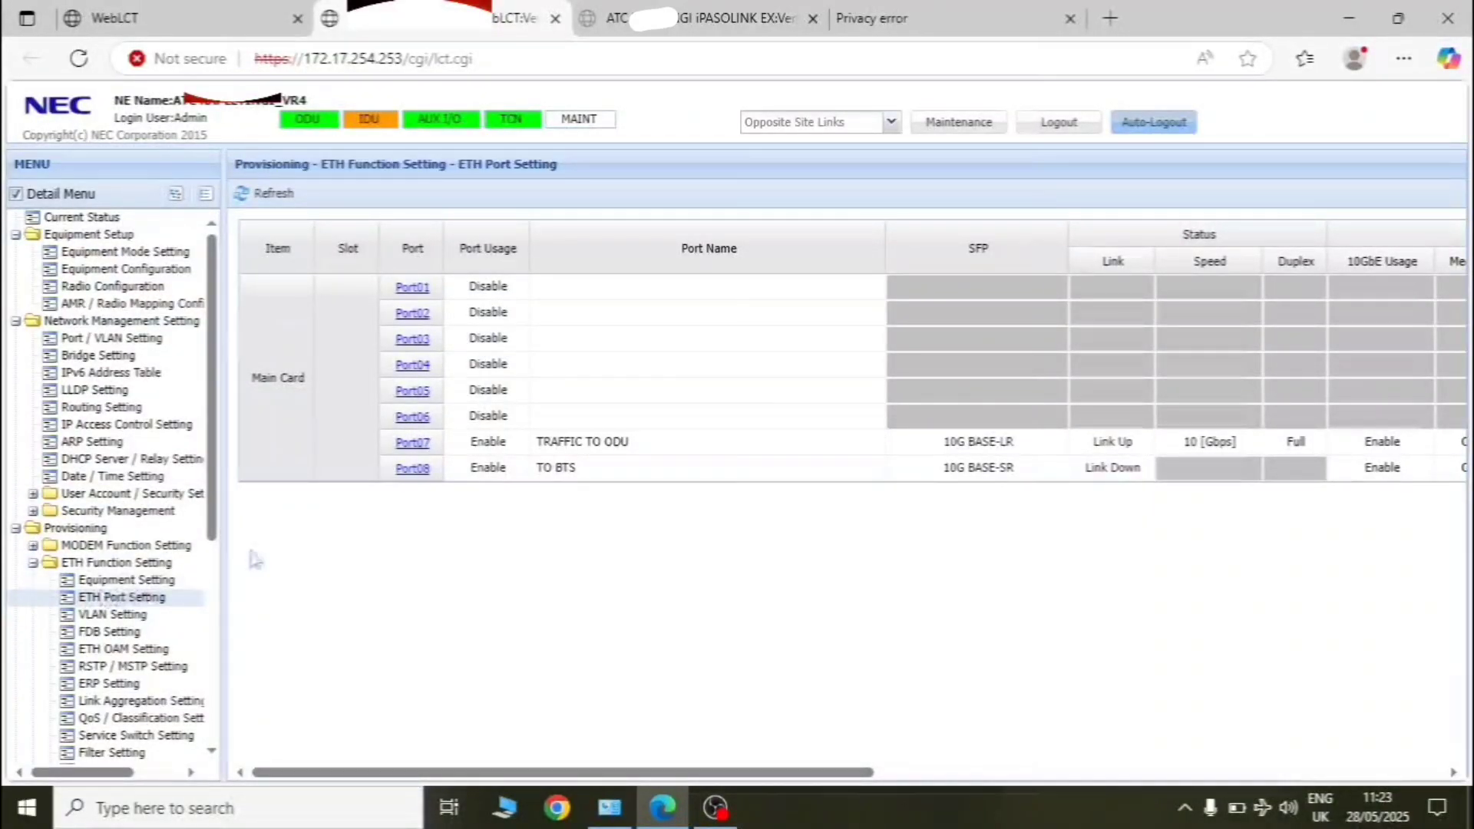
left_click(412, 446)
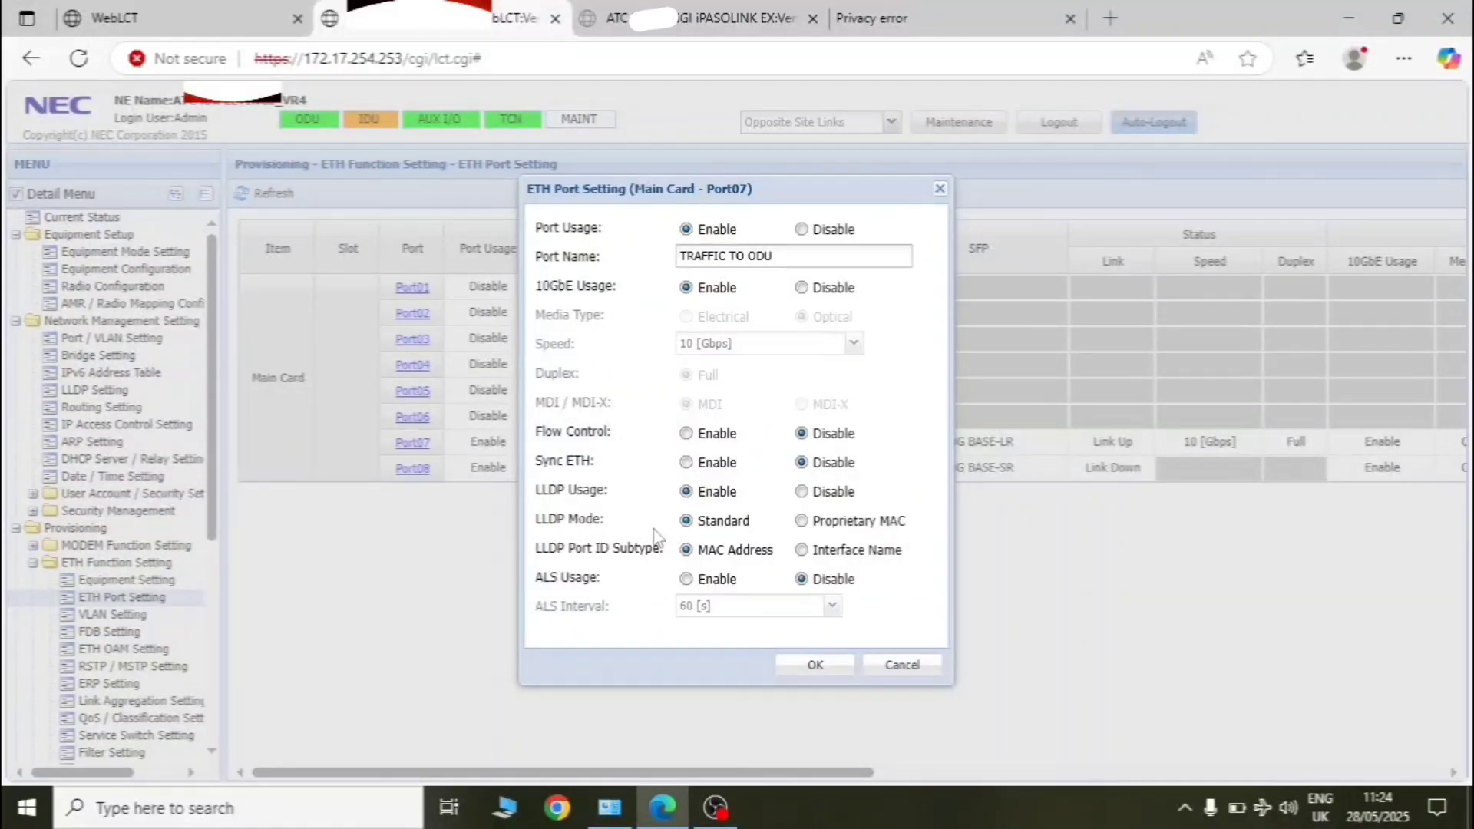
- Close the Main Card - Port07 settings dialog, returning to the ETH Port Setting list
left_click(939, 188)
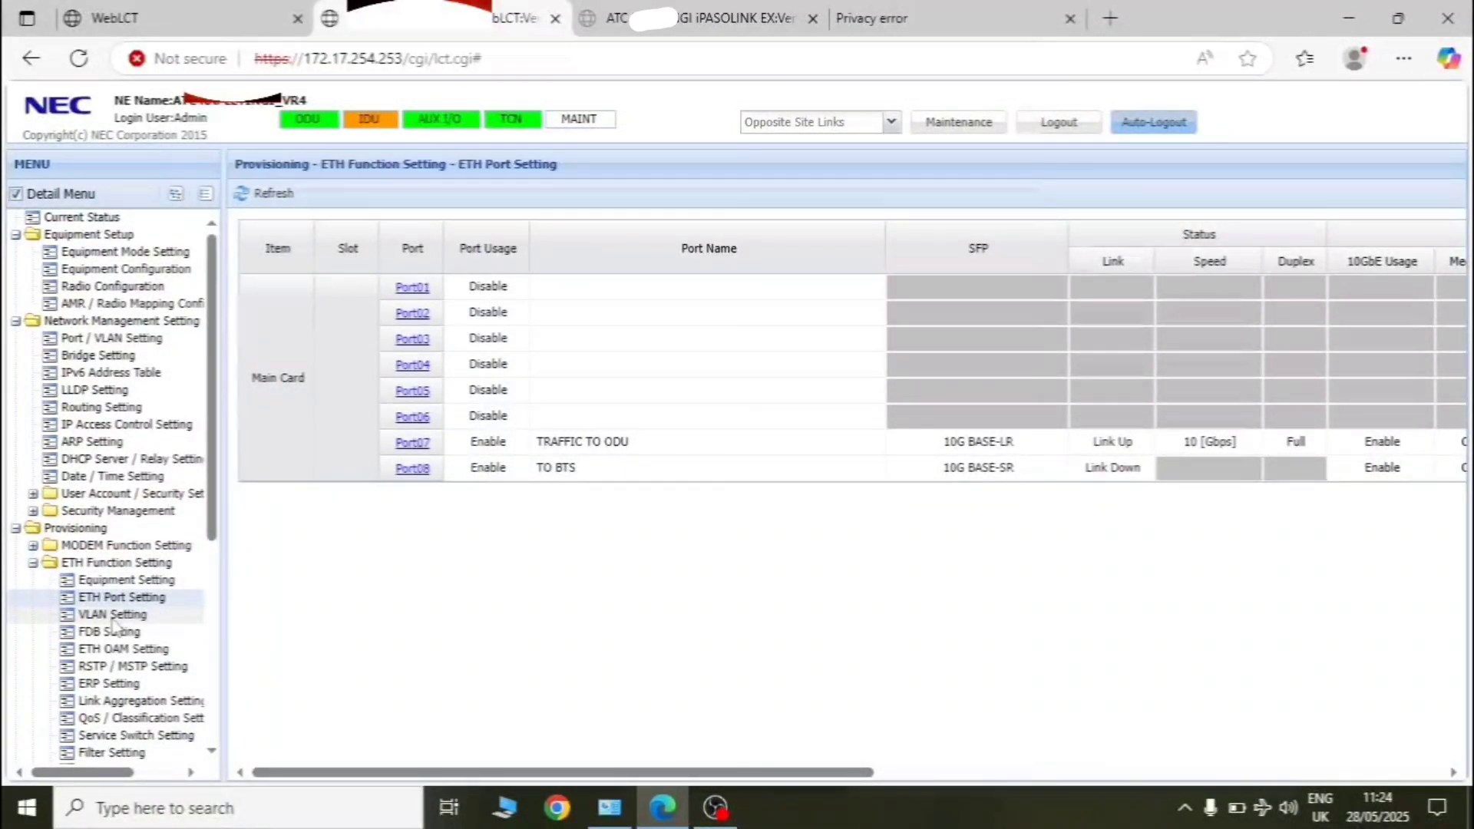
- From Port / VLAN Setting, open Inband Management VLAN Setting, showing Inband Management1 on VLAN 200, CoS 7
left_click(113, 338)
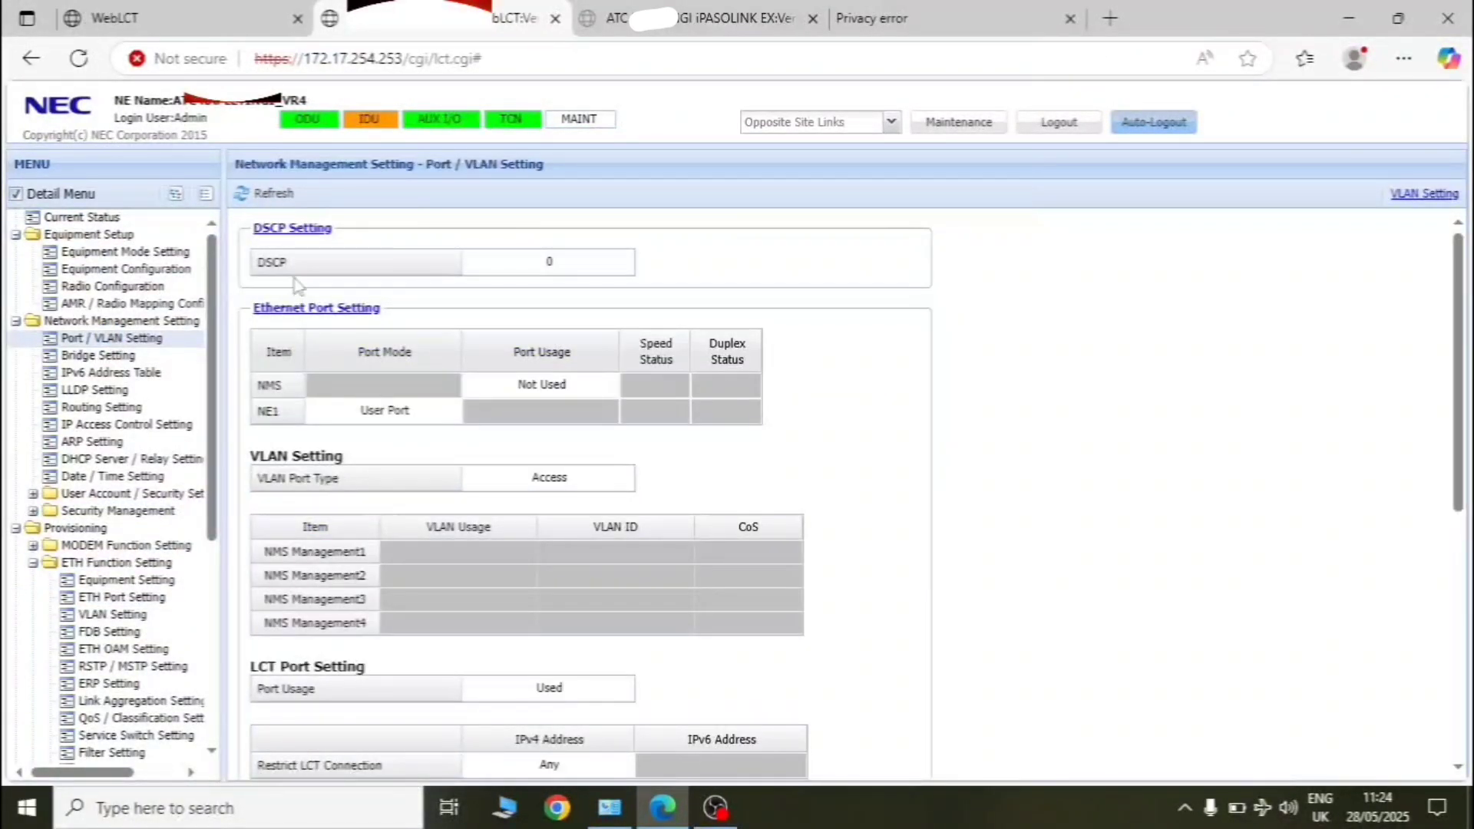
scroll(404, 476, "down", 5)
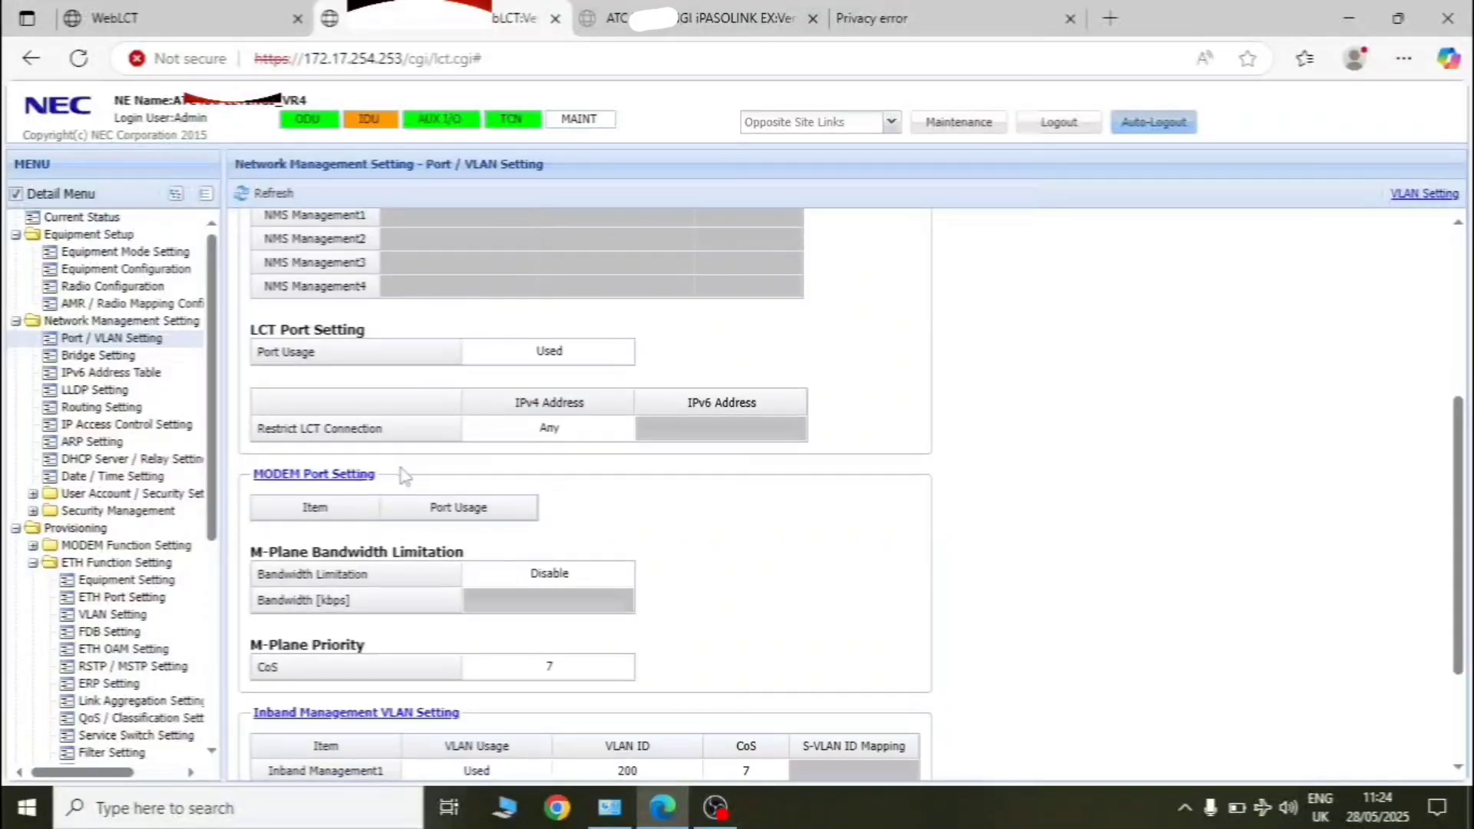
scroll(405, 476, "down", 2)
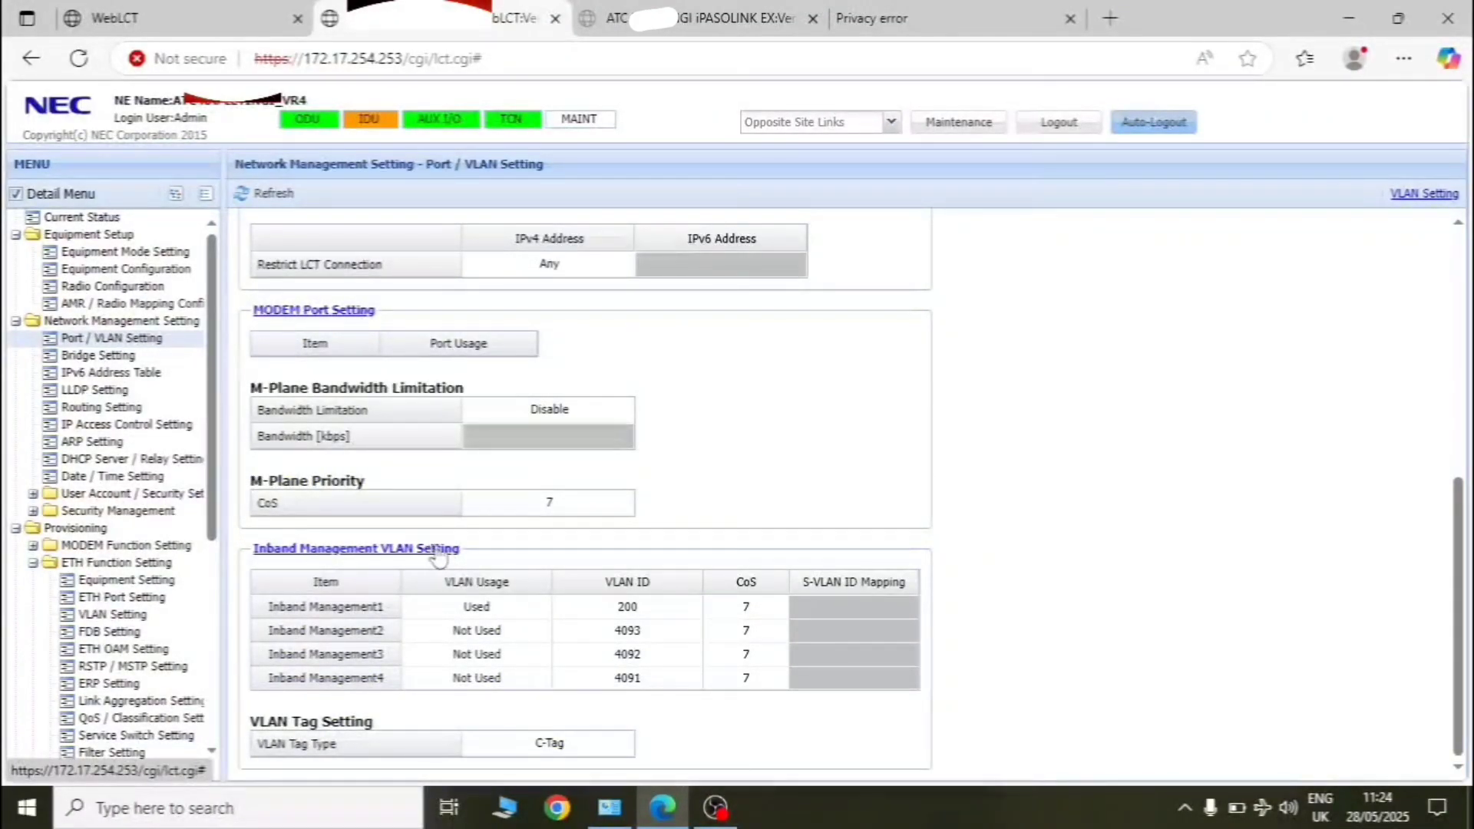
left_click(308, 548)
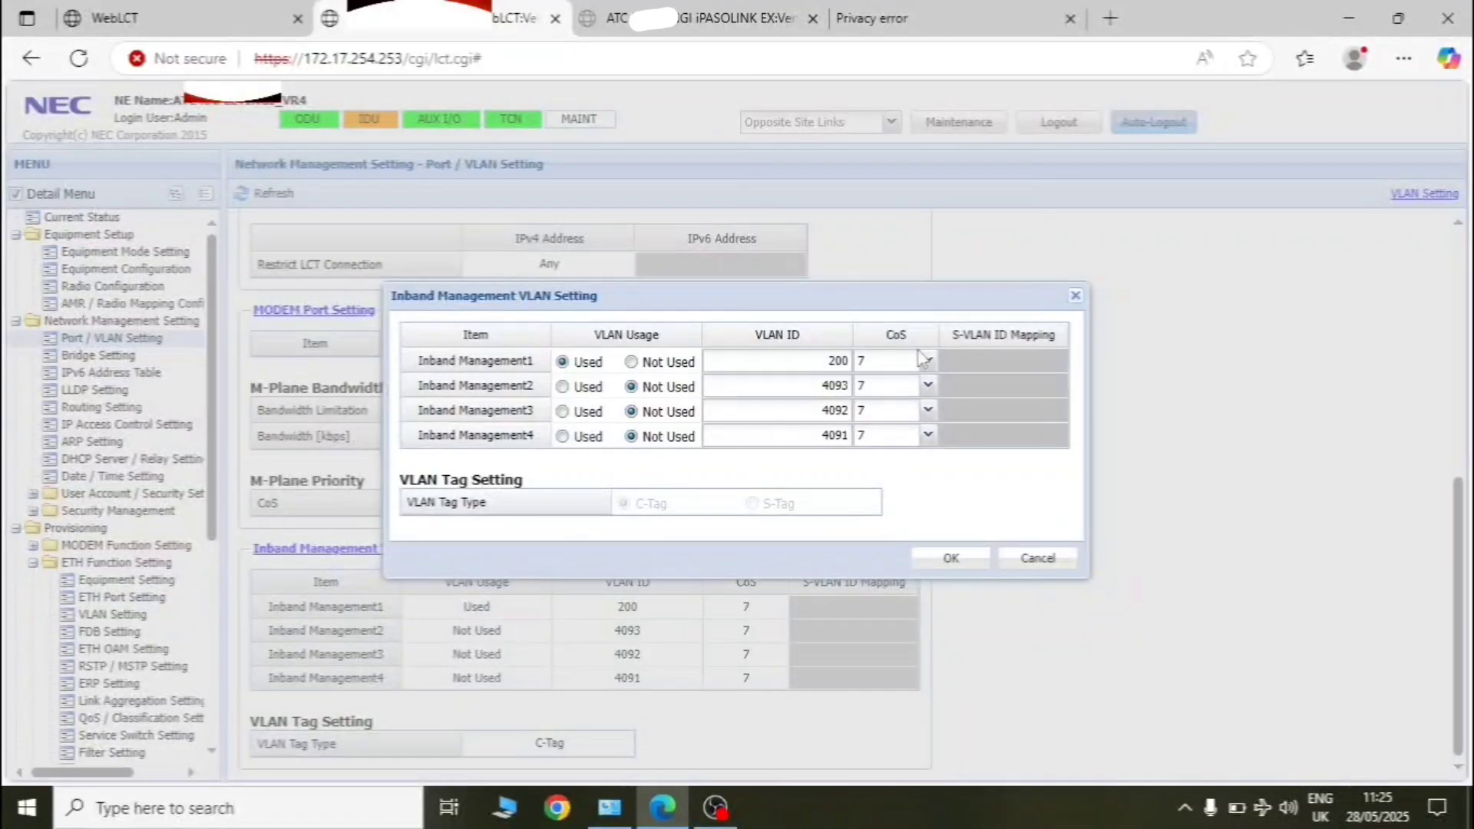
- Close the Inband Management VLAN dialog and collapse the ETH Function Setting menu group
left_click(1075, 295)
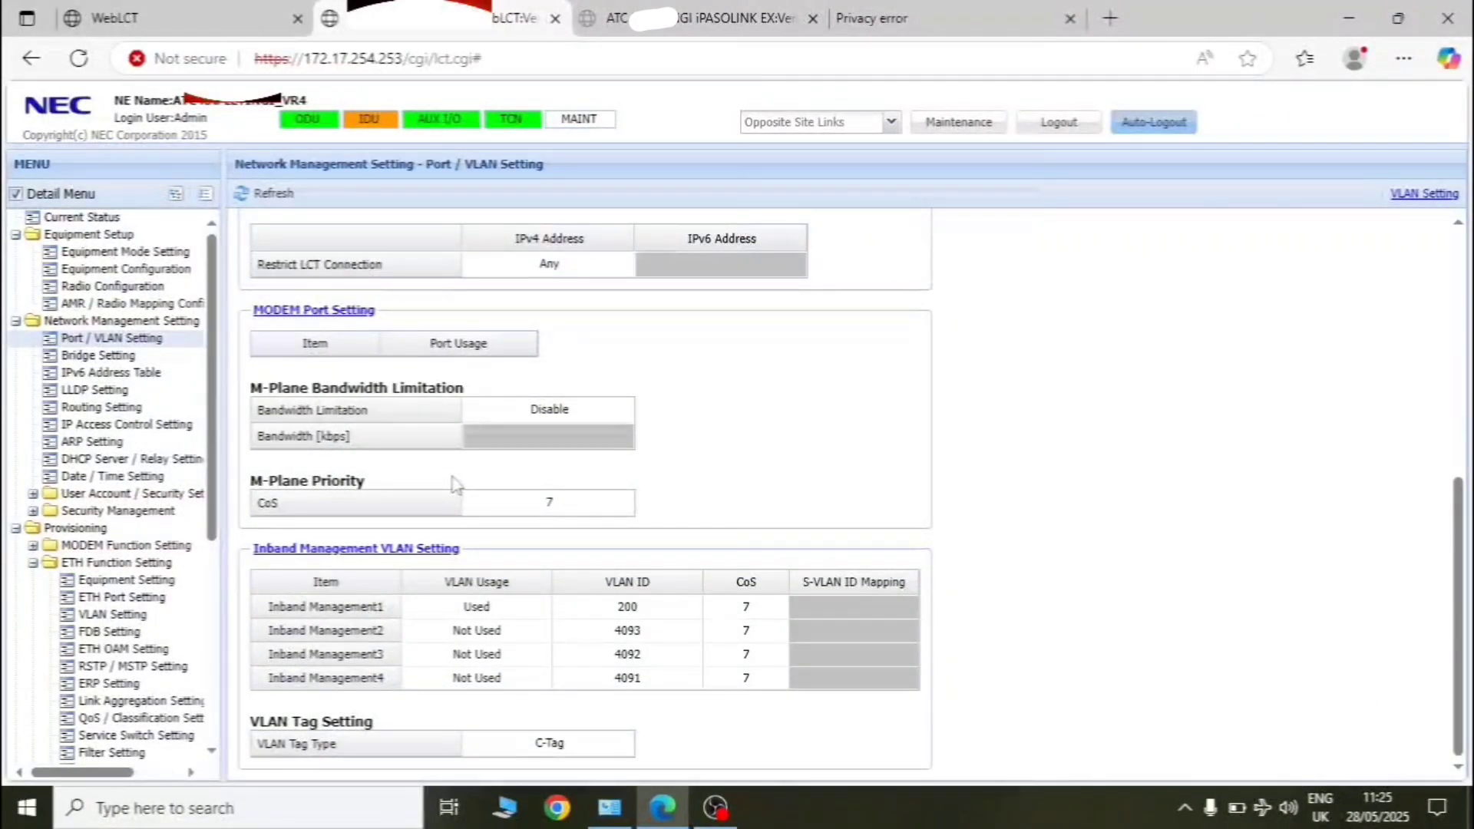
left_click(33, 565)
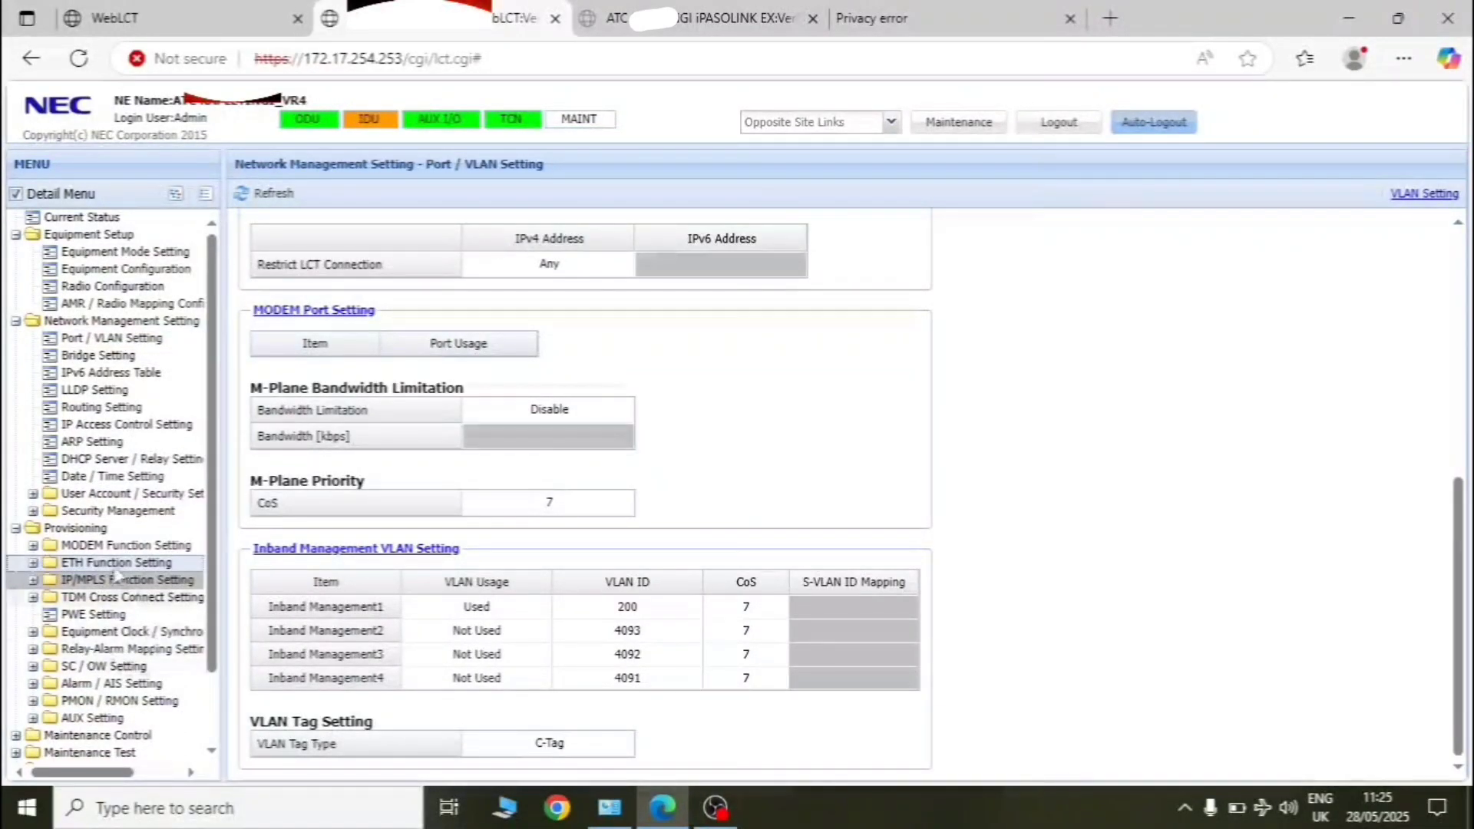
scroll(115, 566, "down", 1)
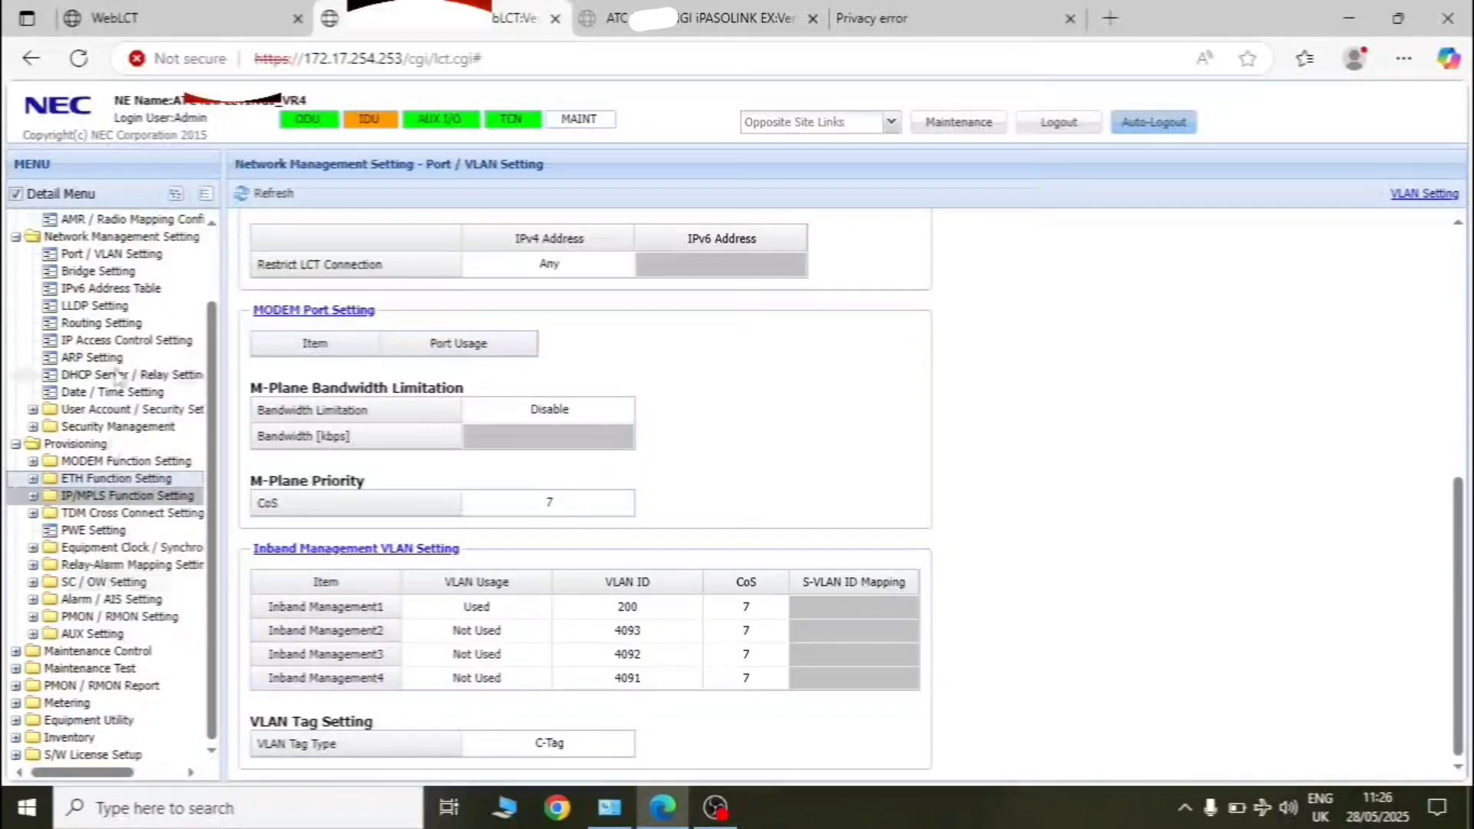
scroll(123, 338, "up", 1)
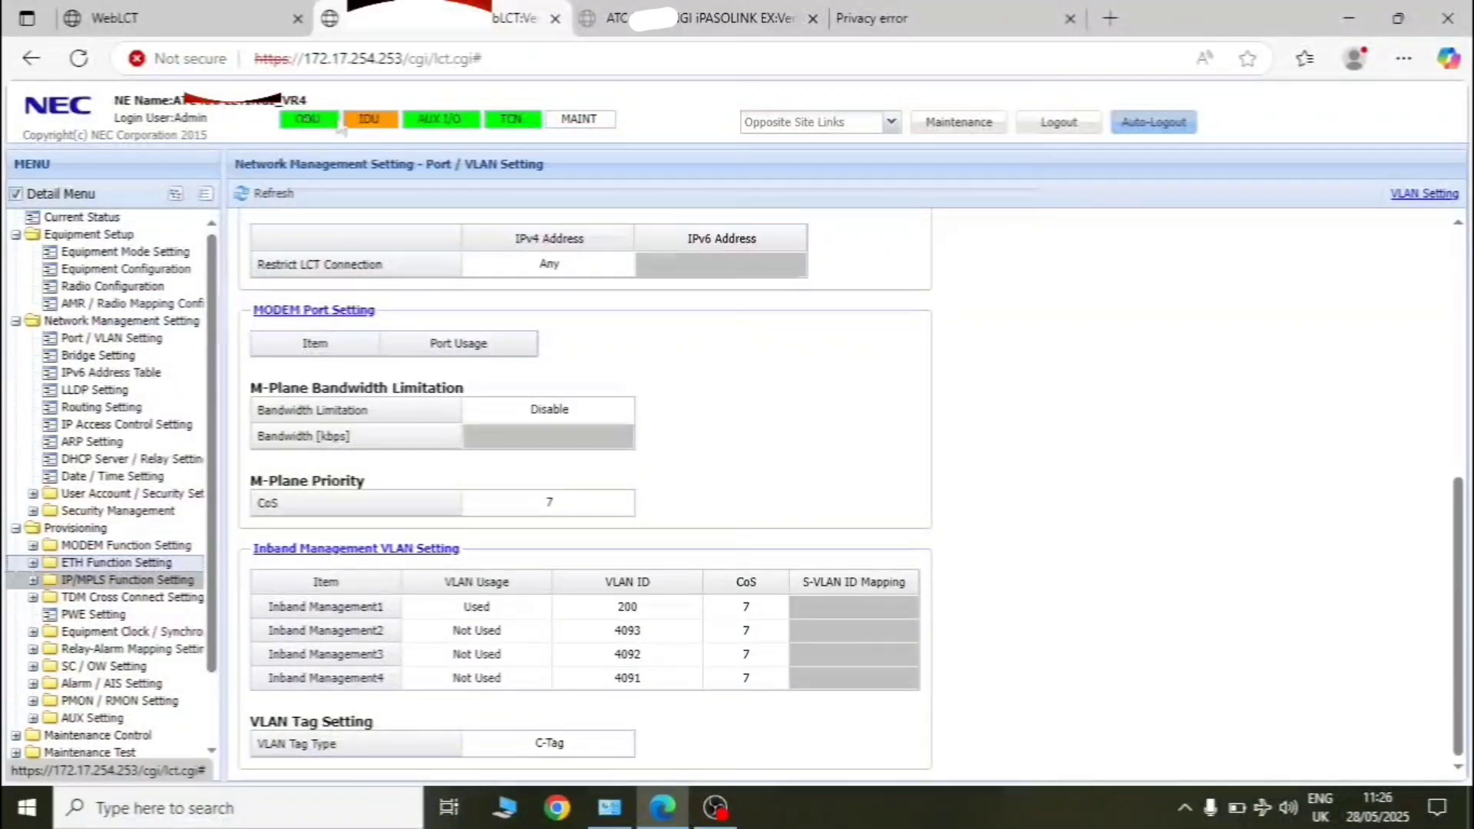
- Refresh IDU and ODU alarms (Power Supply, ETH LOS, ETH LF) and list opposite site links
left_click(382, 123)
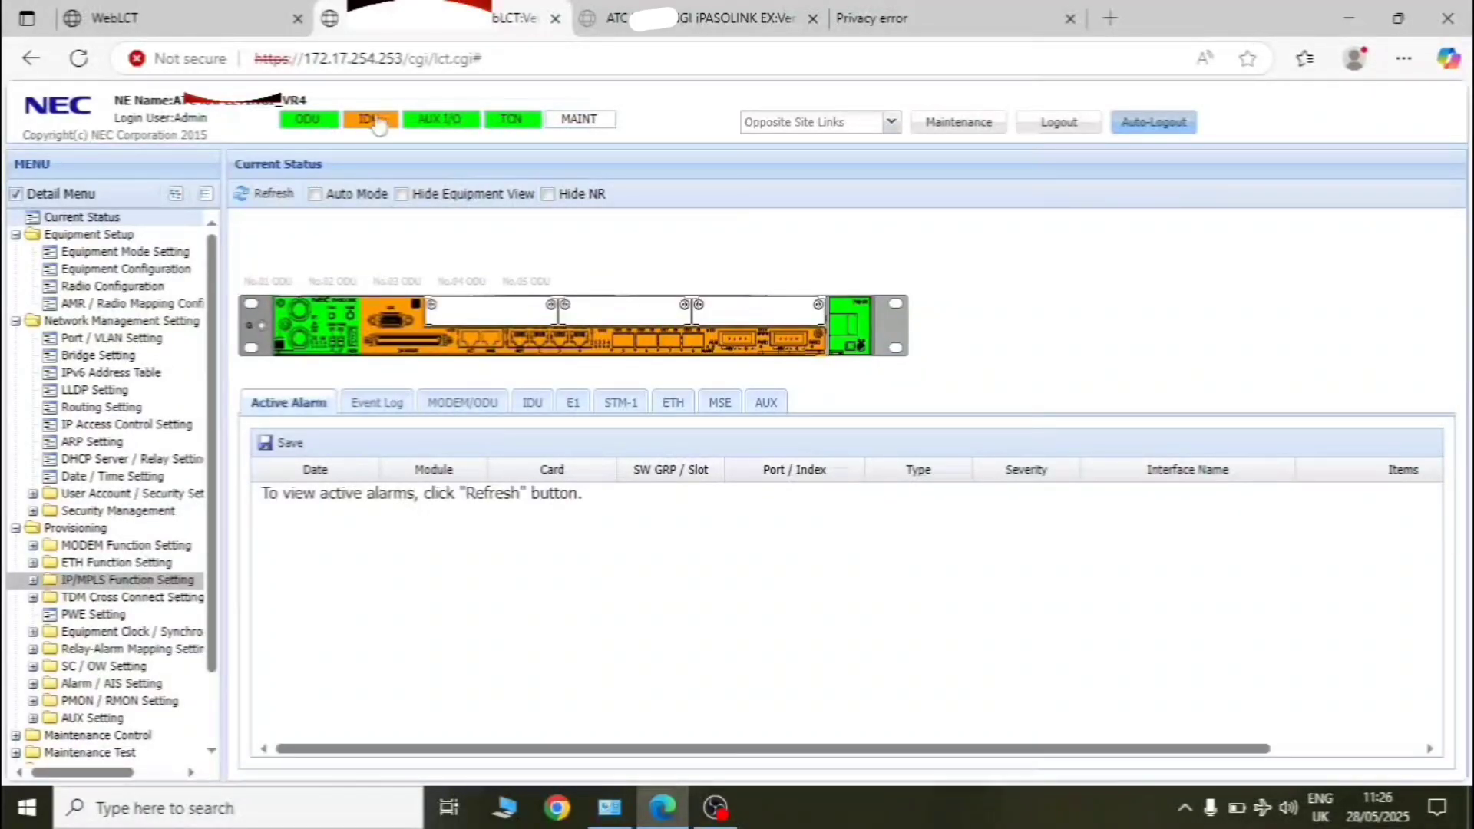
left_click(268, 195)
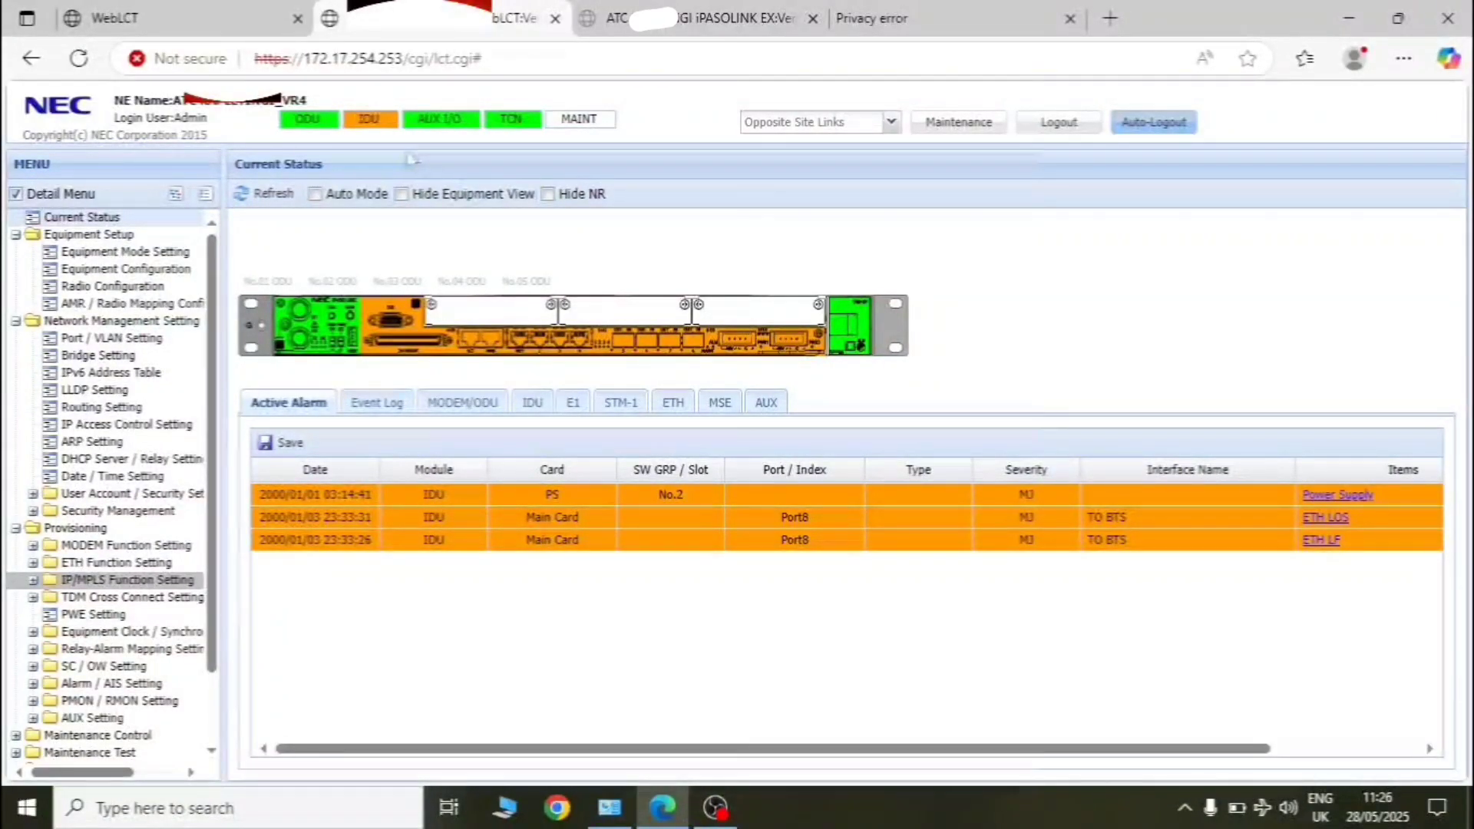
left_click(315, 121)
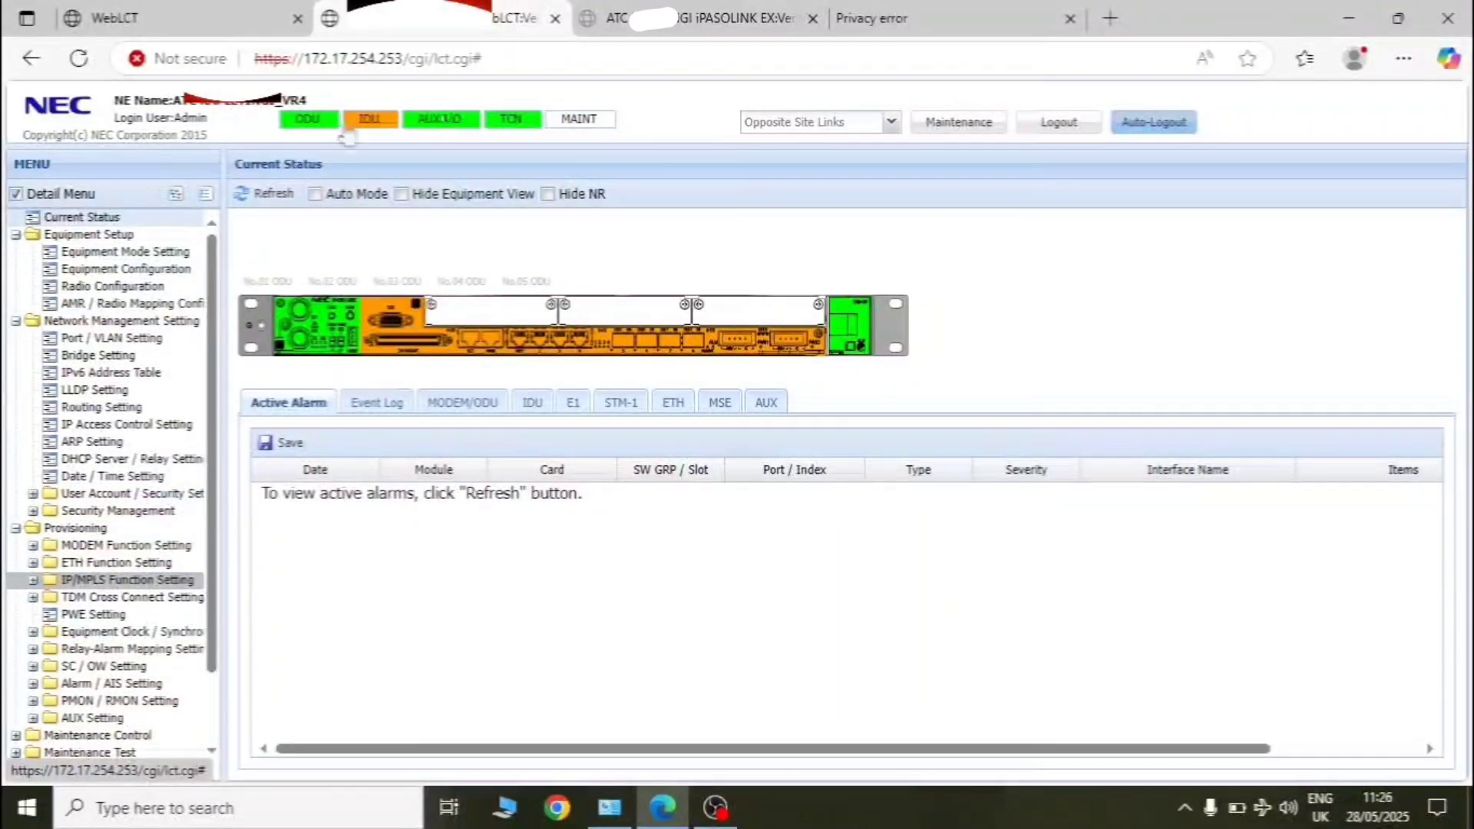
left_click(303, 119)
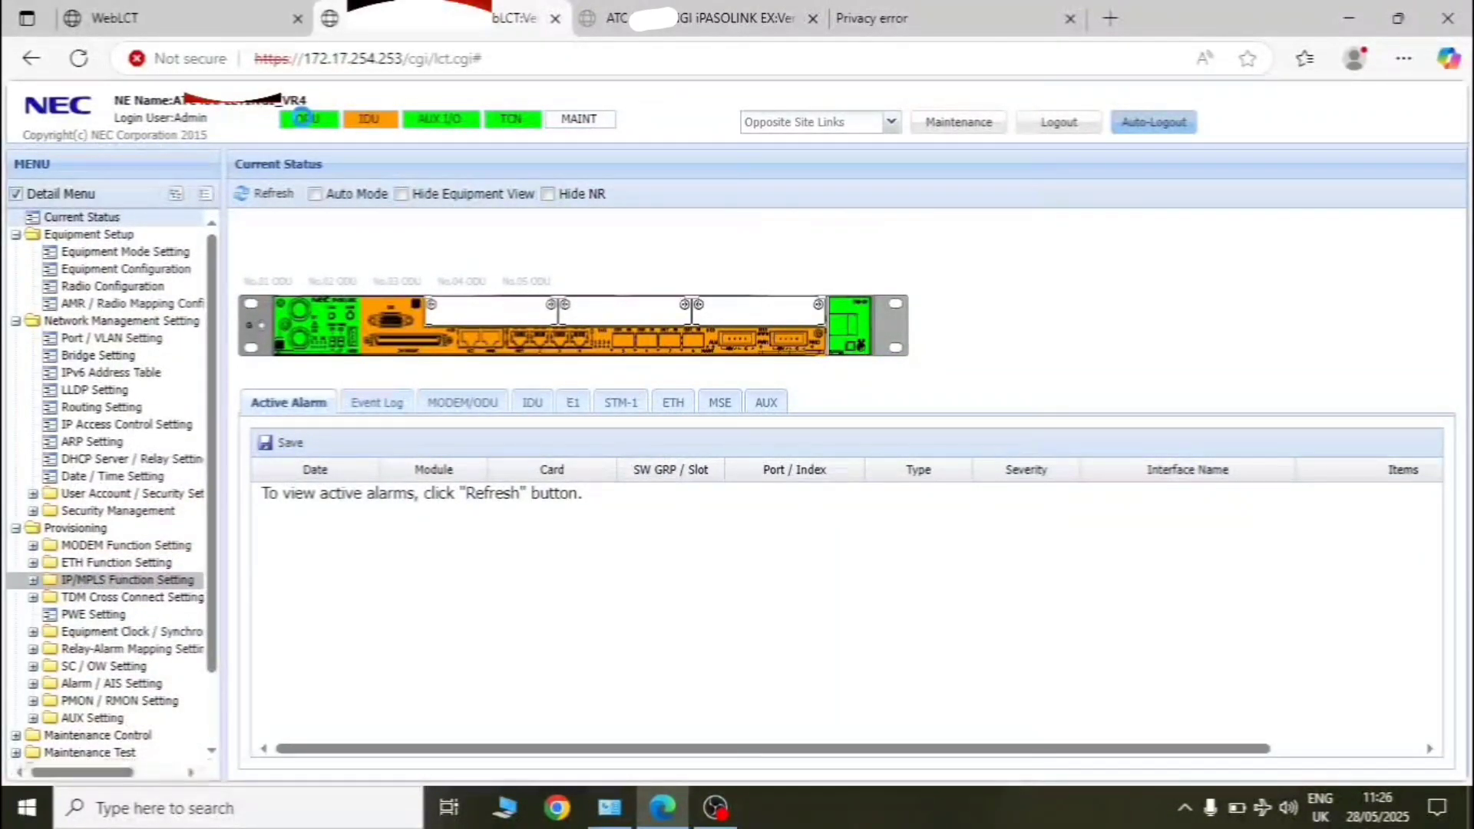
left_click(275, 196)
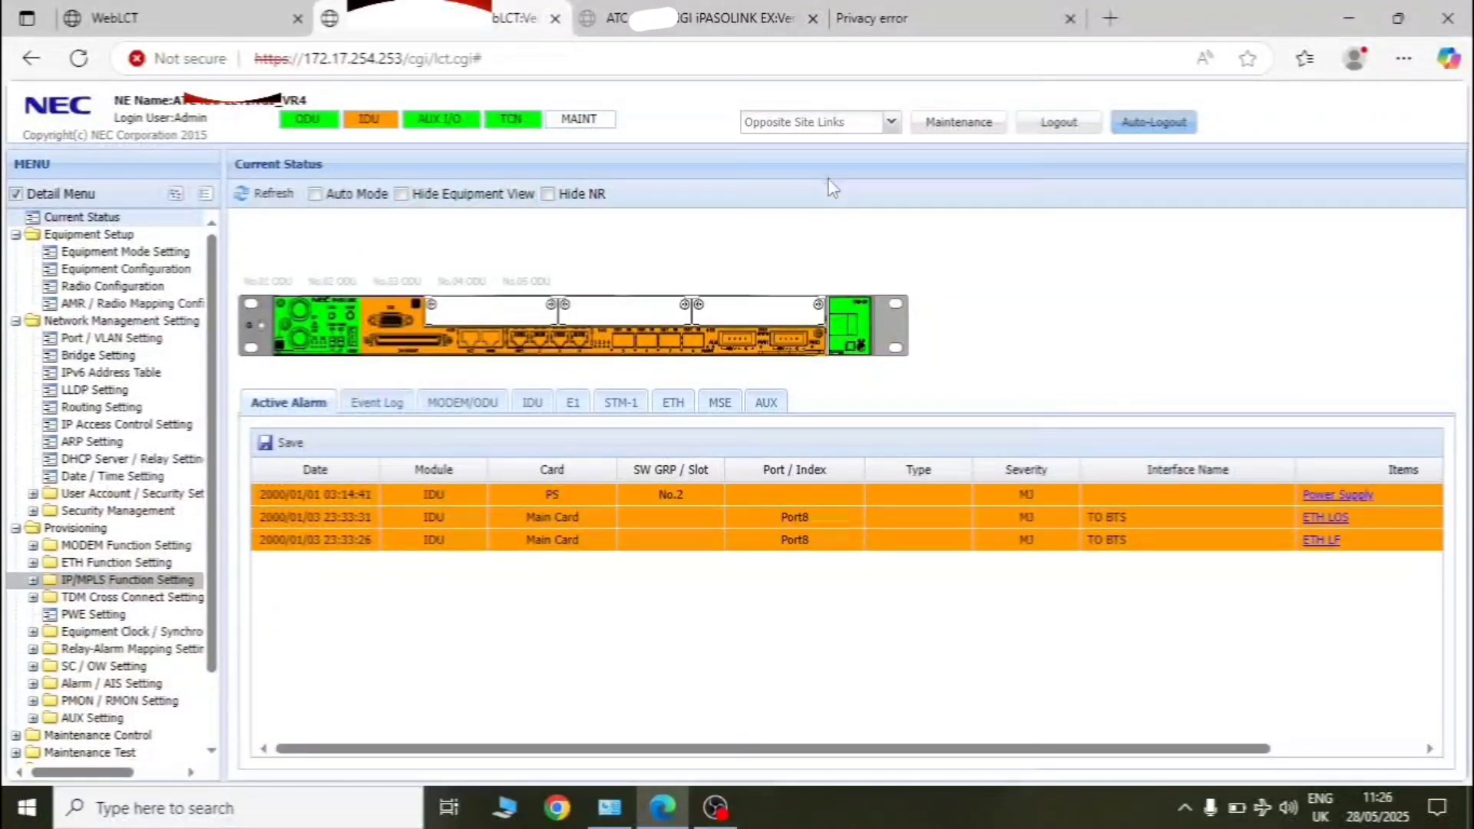
left_click(891, 123)
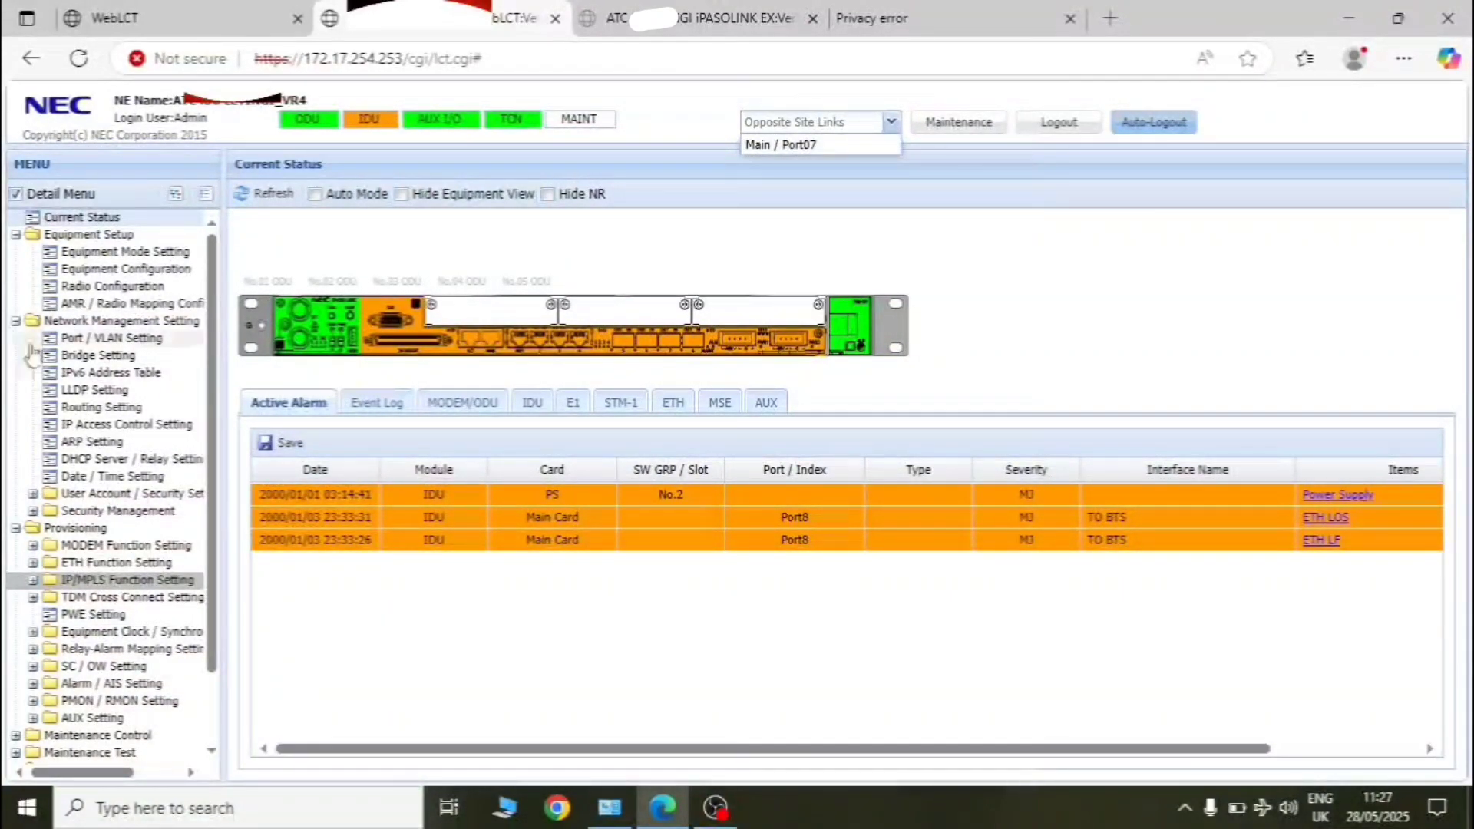
- Return to the ETH Port Setting page, then open the Main / Port07 far-end site in a new tab
left_click(105, 568)
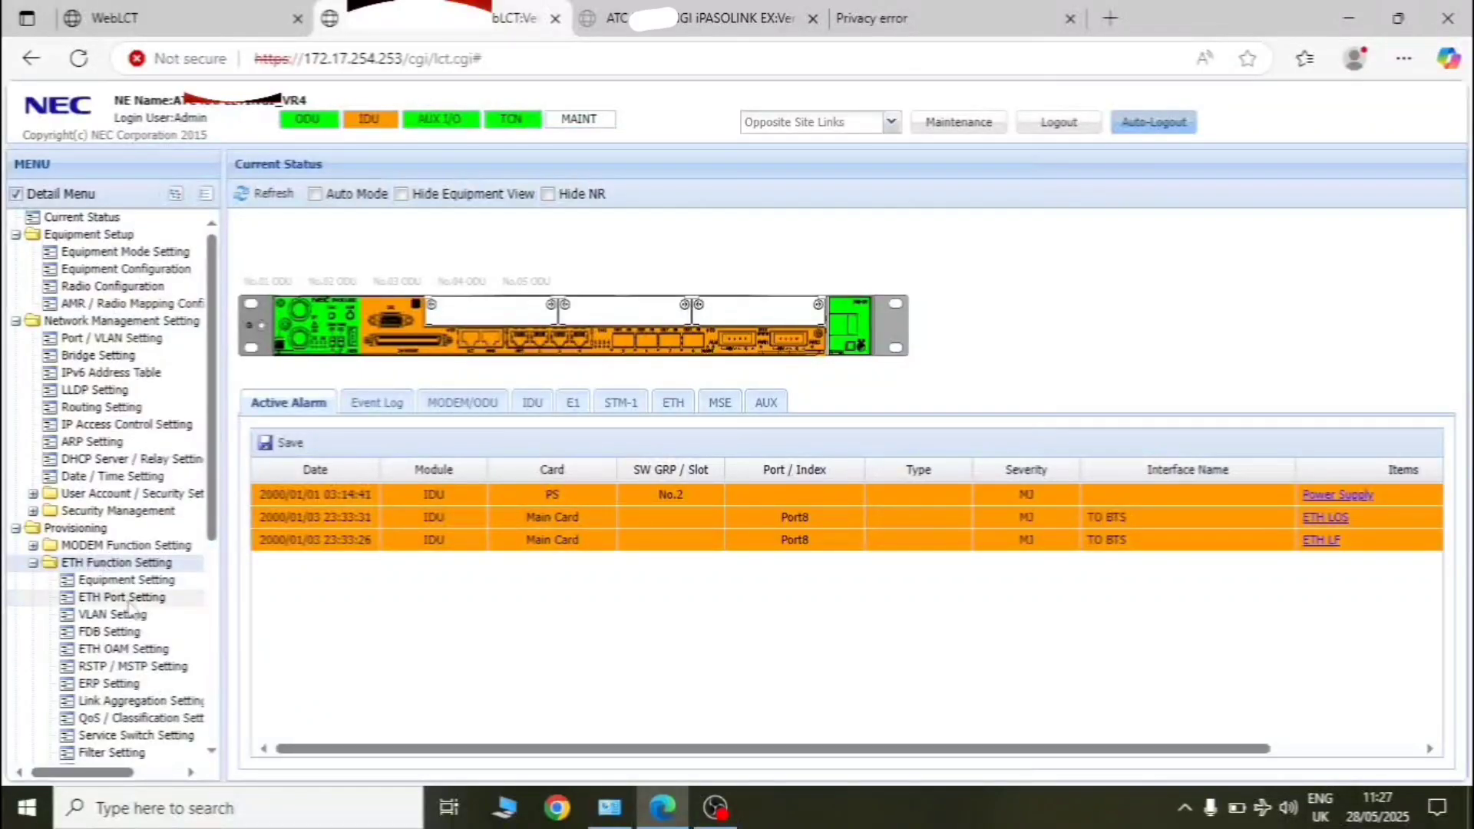
left_click(121, 597)
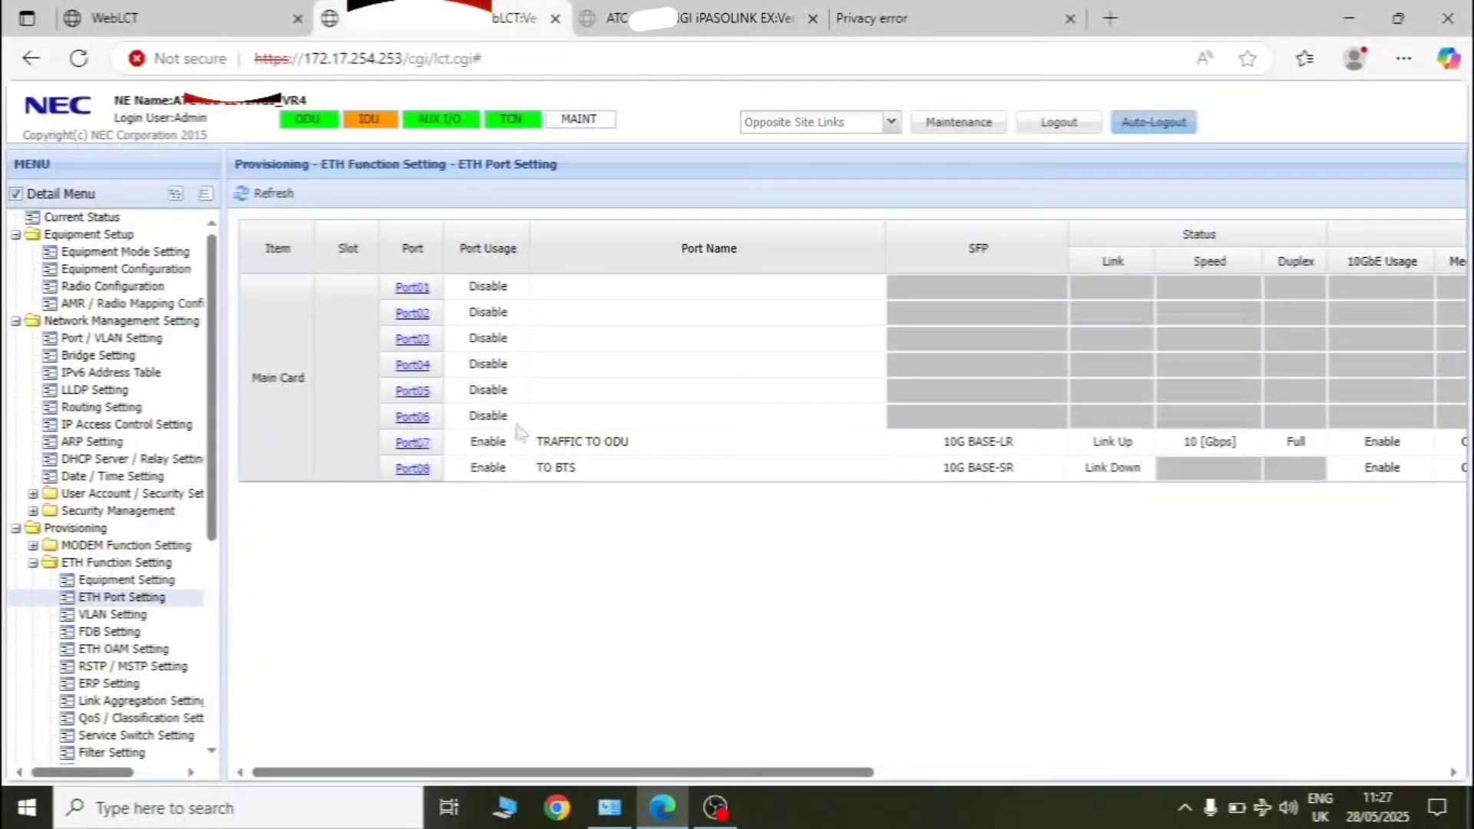
left_click(891, 124)
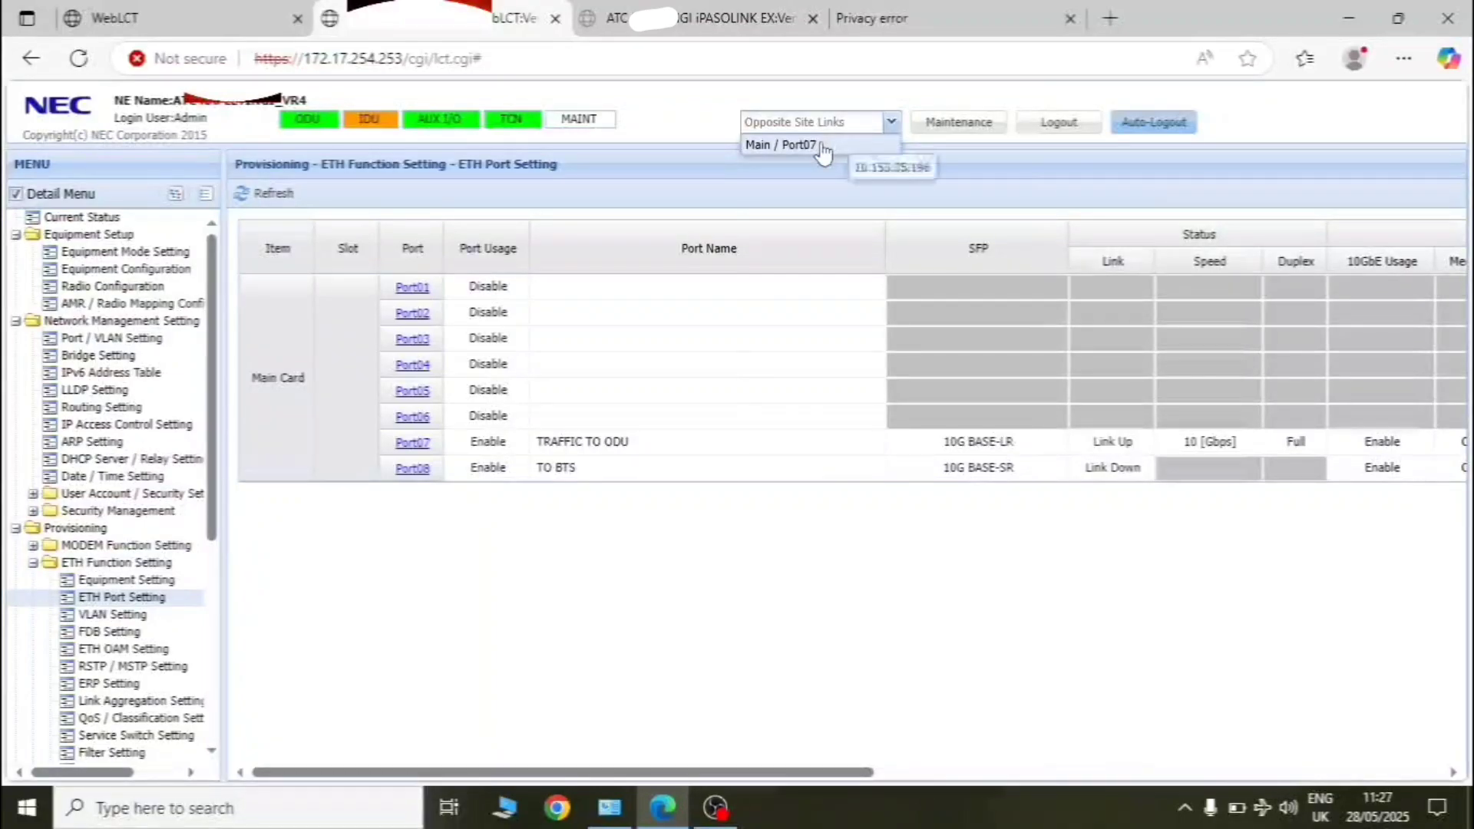
left_click(799, 145)
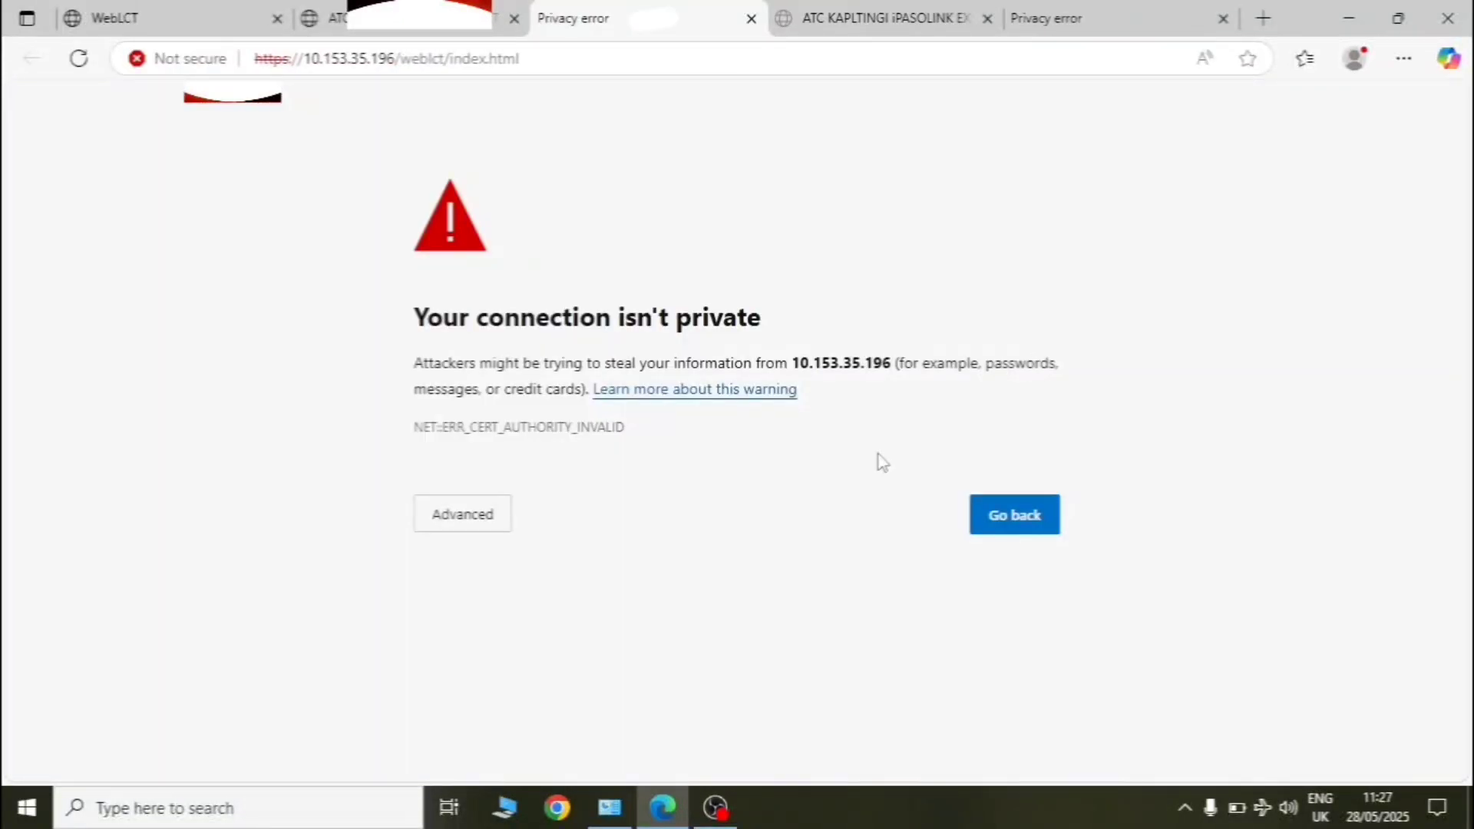
- Proceed past the 10.153.35.196 certificate warning and log in with the user name and password
left_click(474, 528)
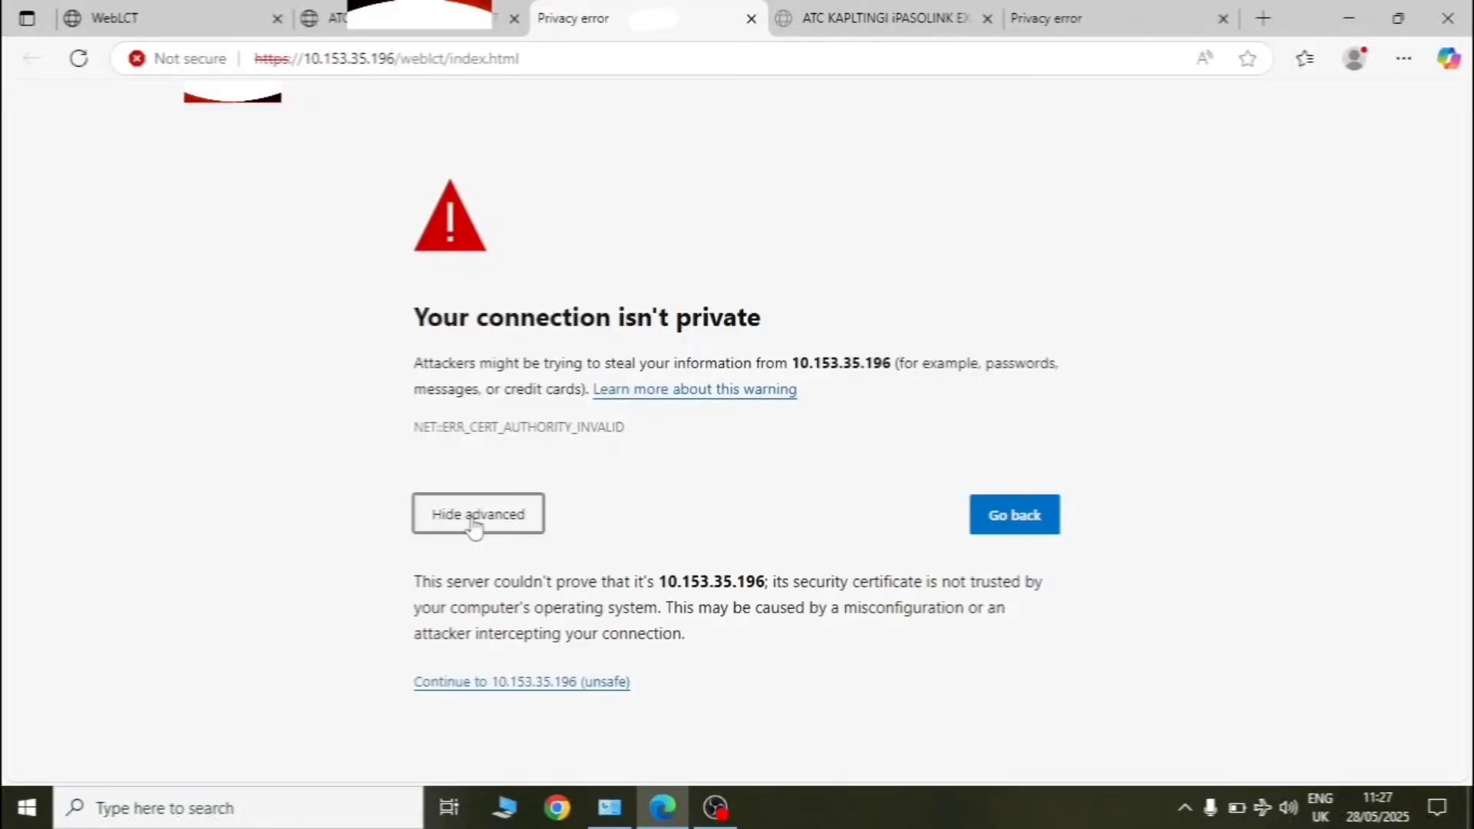
left_click(532, 685)
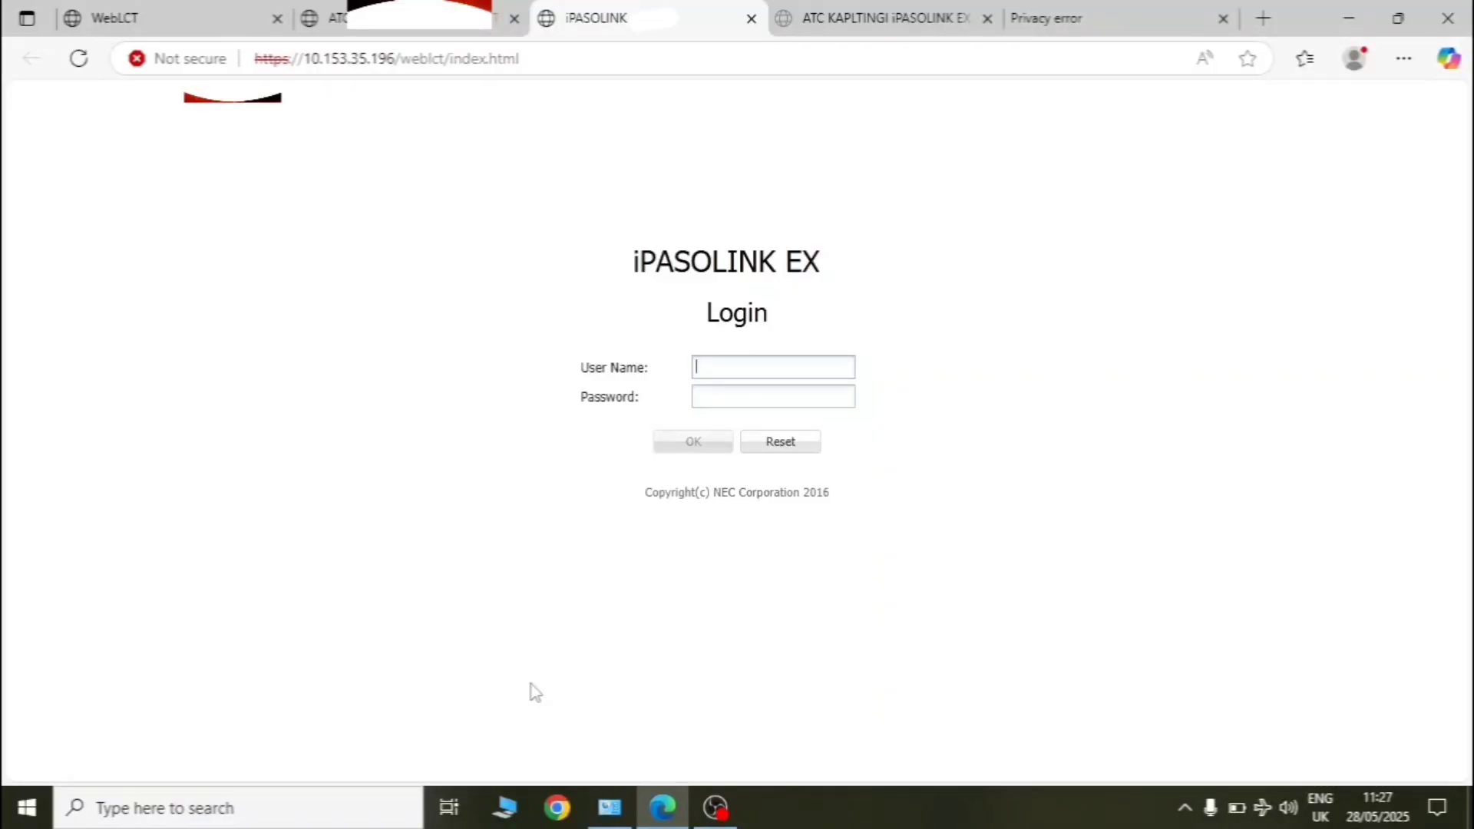
type("admin")
key("BackSpace")
key("BackSpace")
key("BackSpace")
key("BackSpace")
key("BackSpace")
type("Admin12345678")
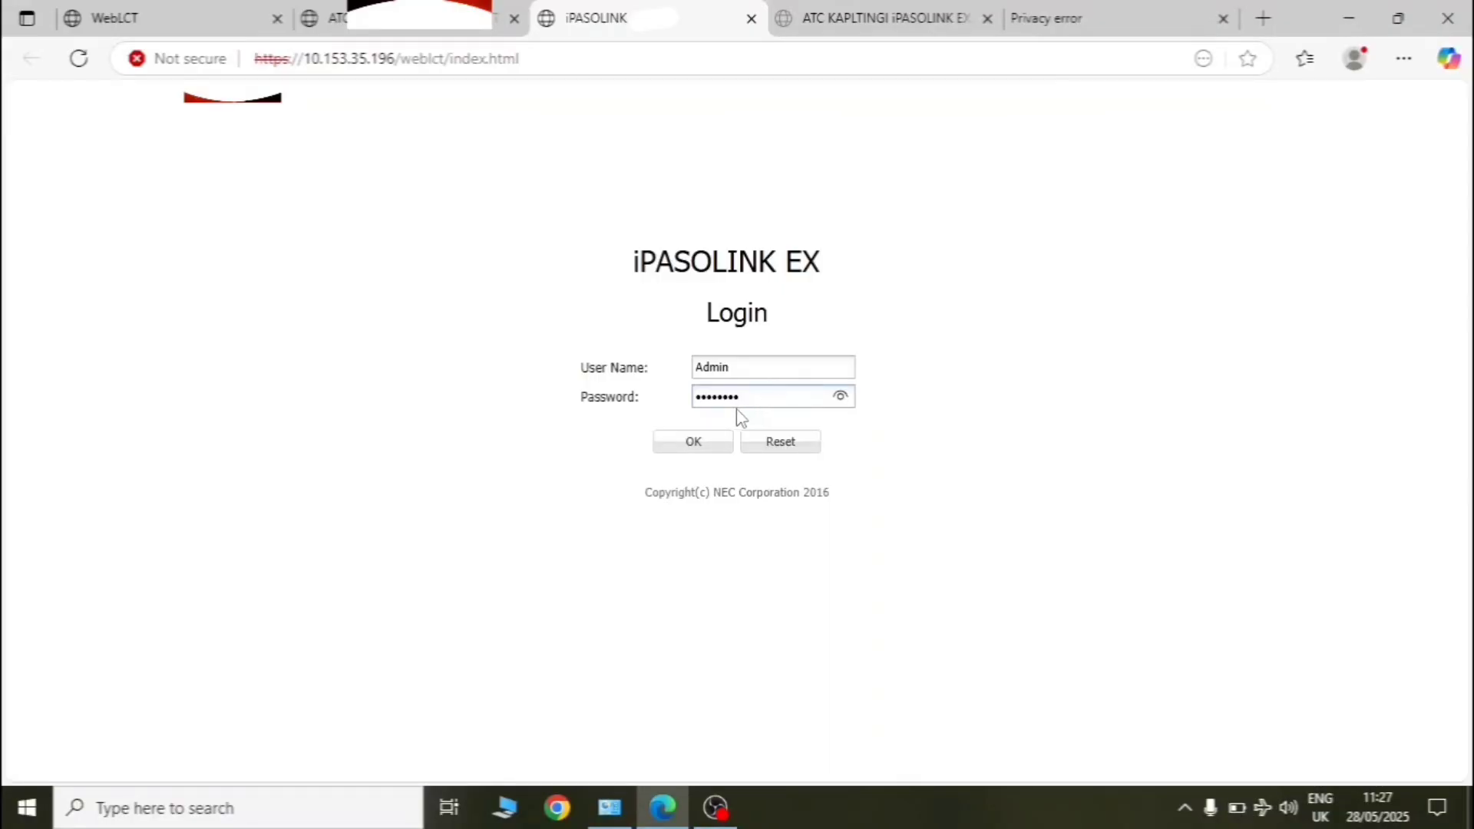
left_click(697, 443)
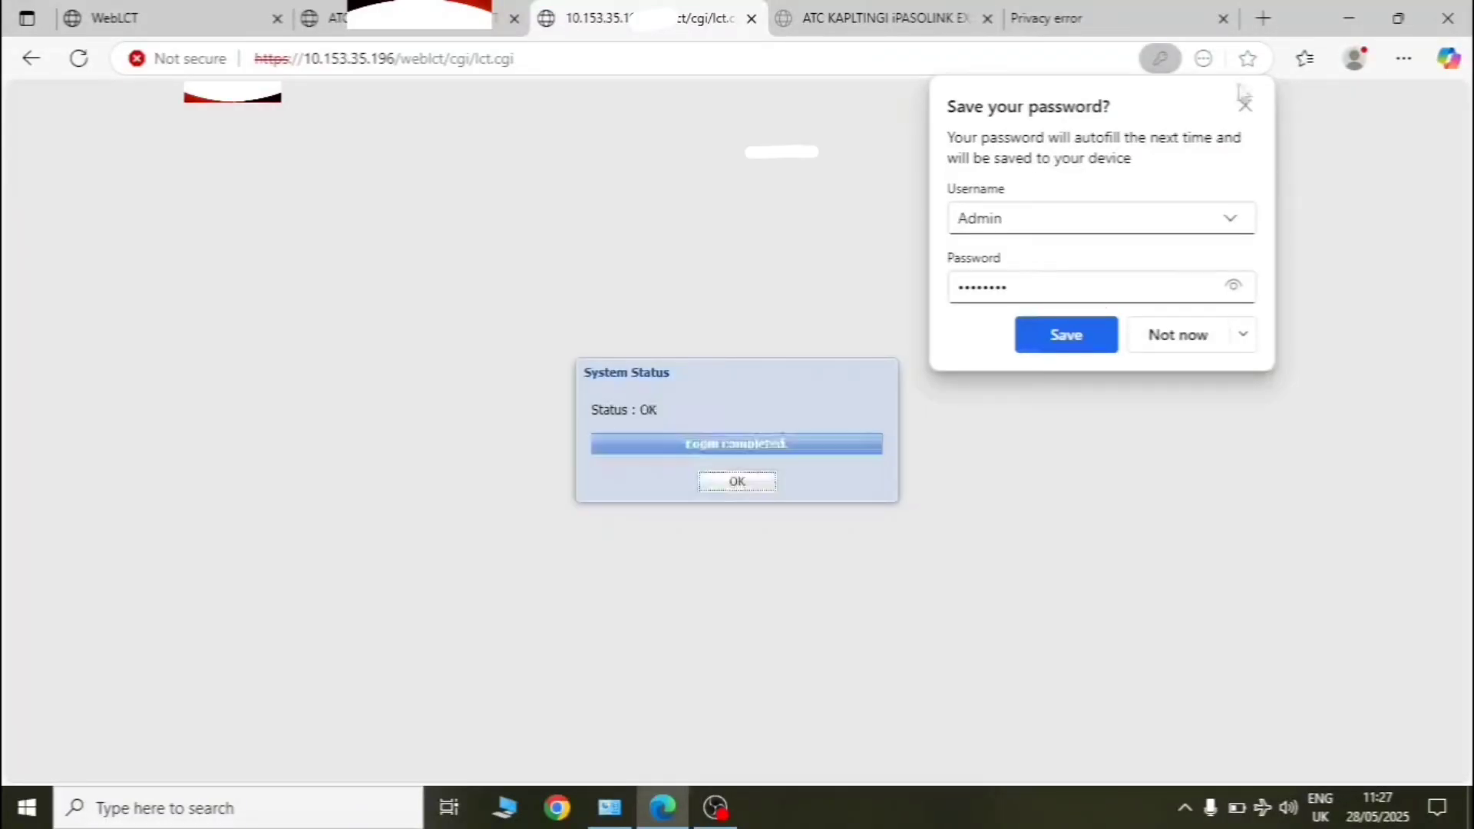
- Dismiss the save-password prompt, acknowledge Login completed, and list links Main / Port02 and Port03
left_click(1244, 106)
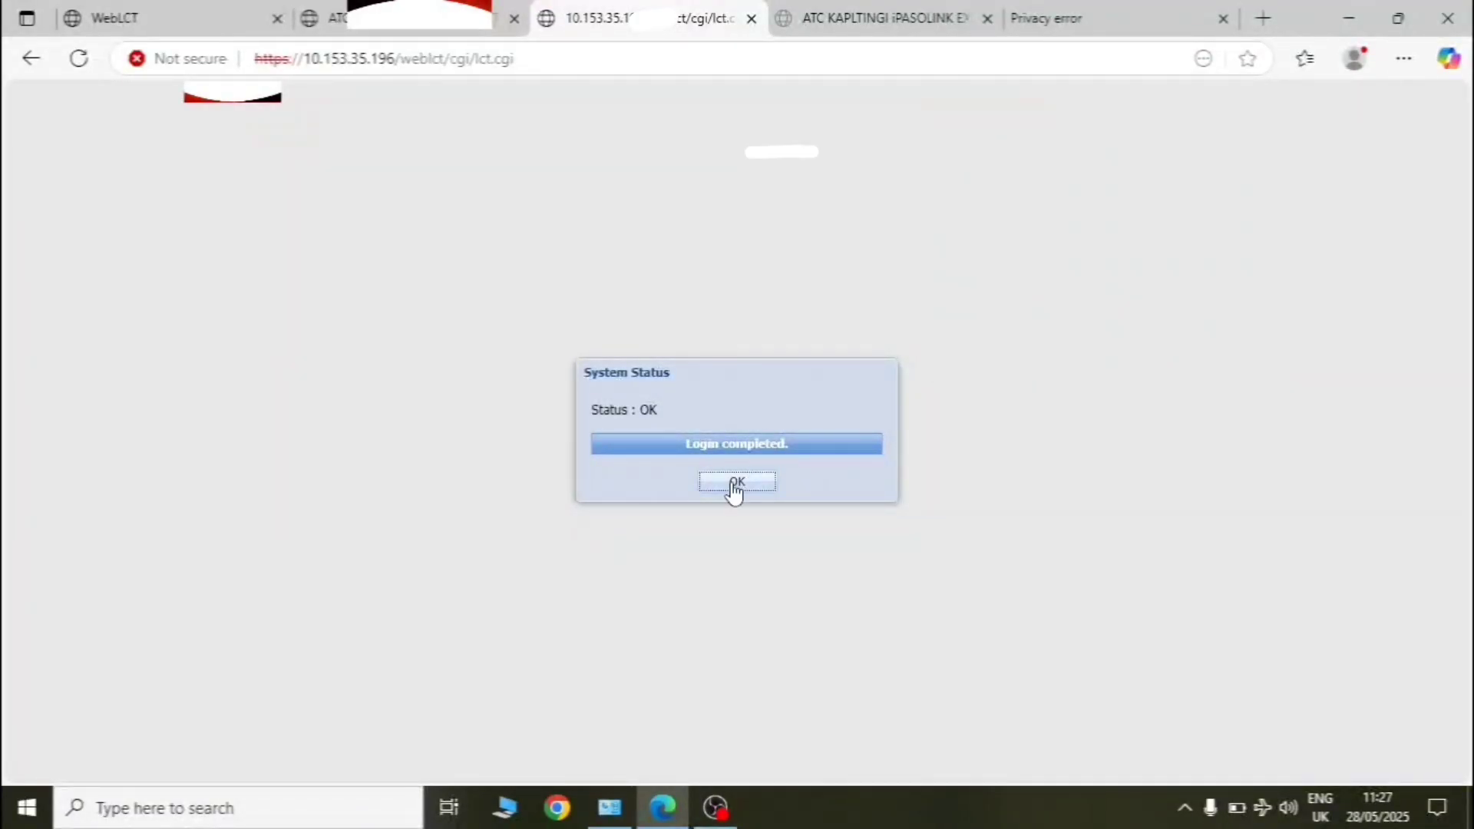
left_click(733, 483)
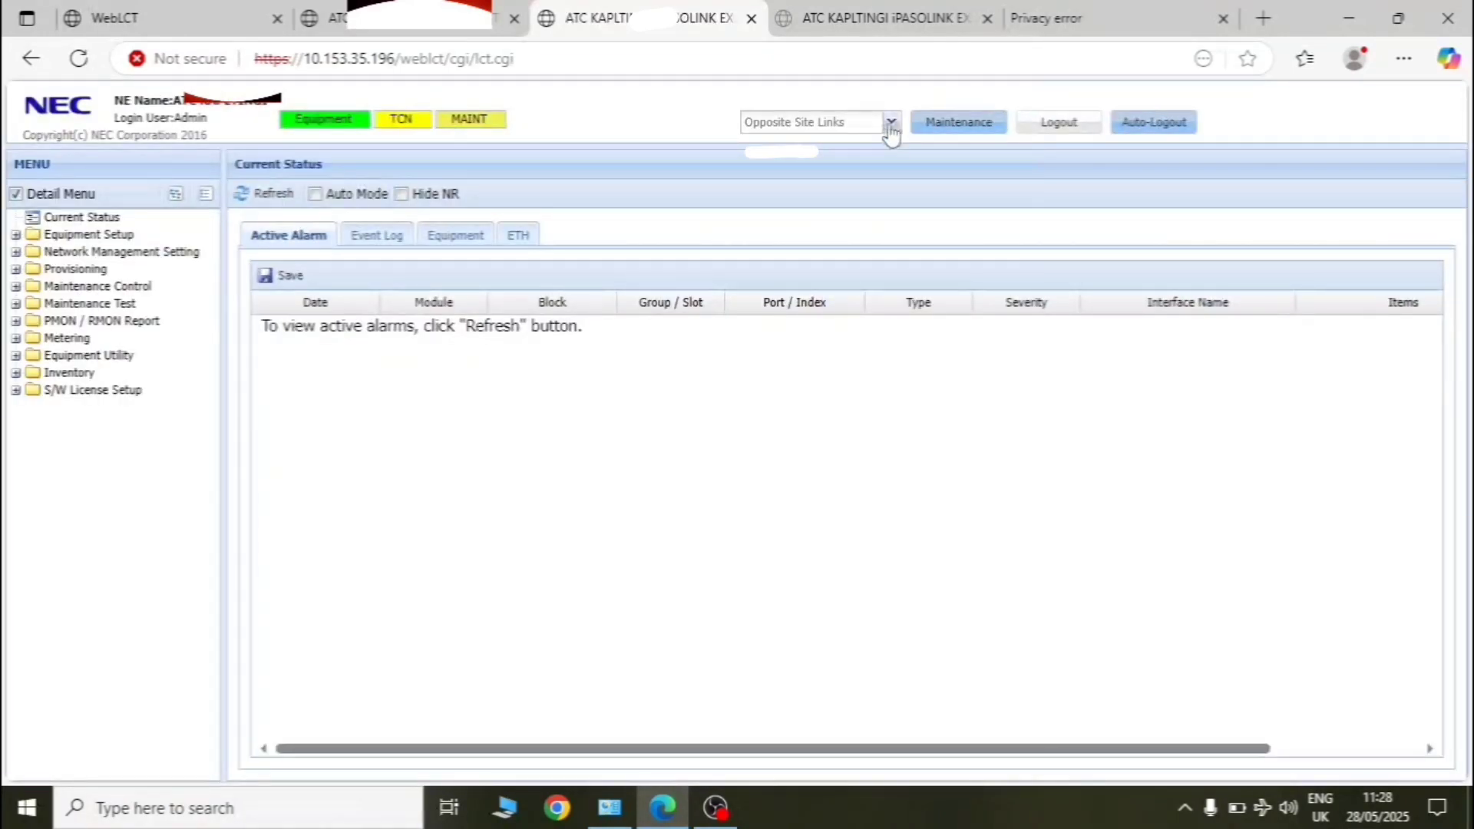
left_click(891, 124)
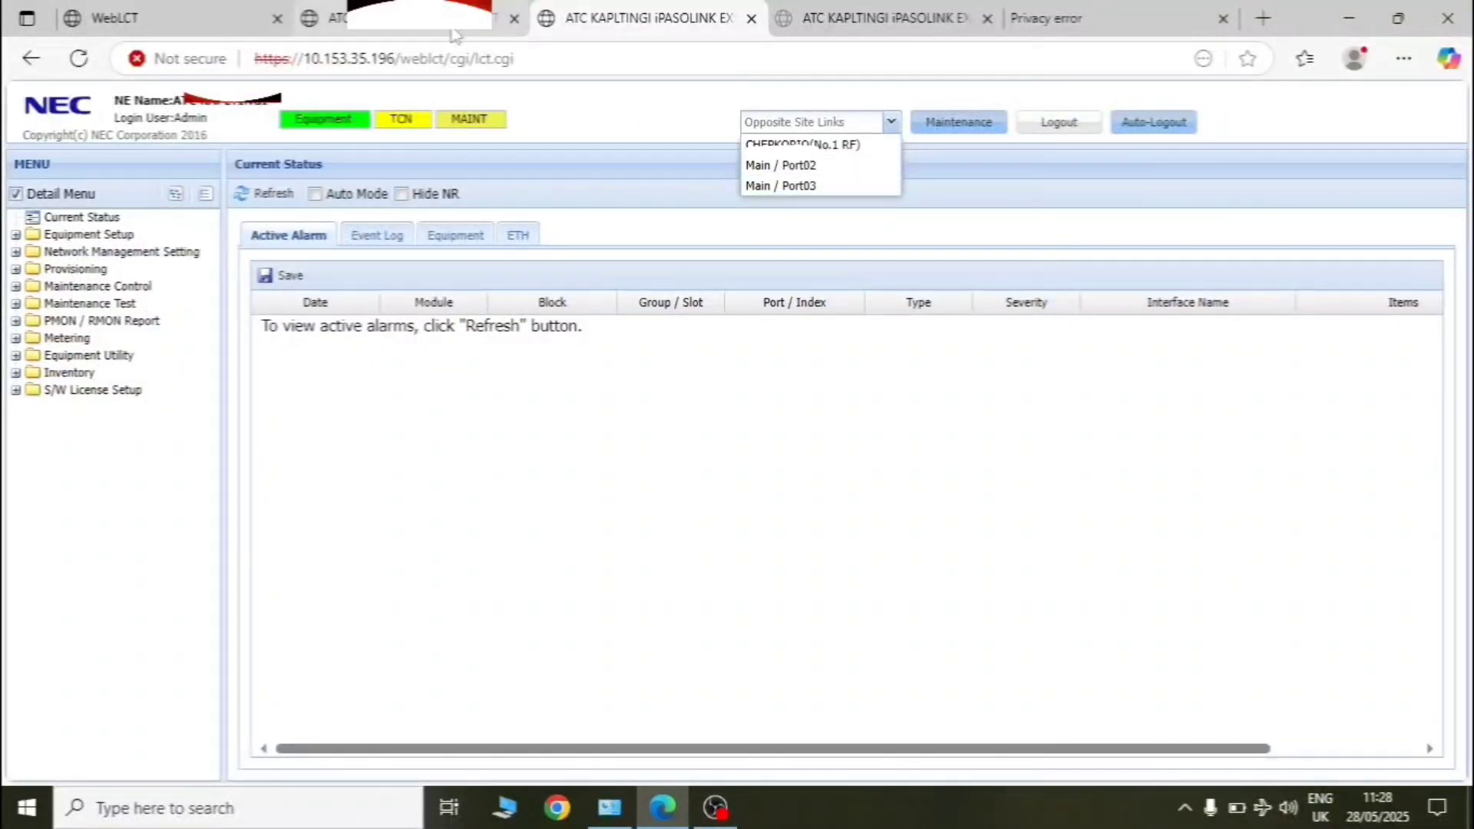
- Open Main / Port02 (10.153.35.197) in a new tab past its certificate warning, then switch back
left_click(780, 165)
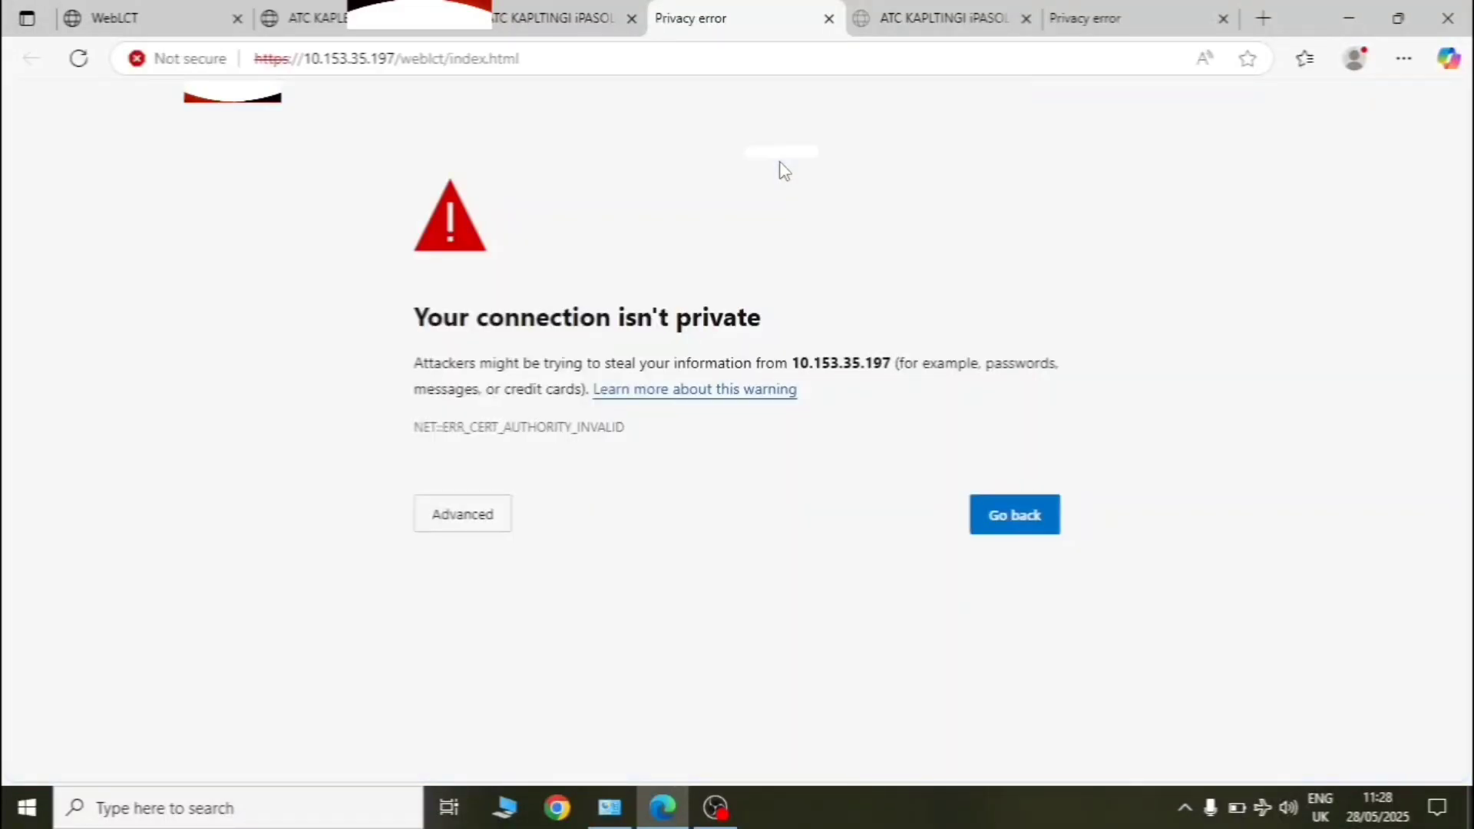
left_click(485, 525)
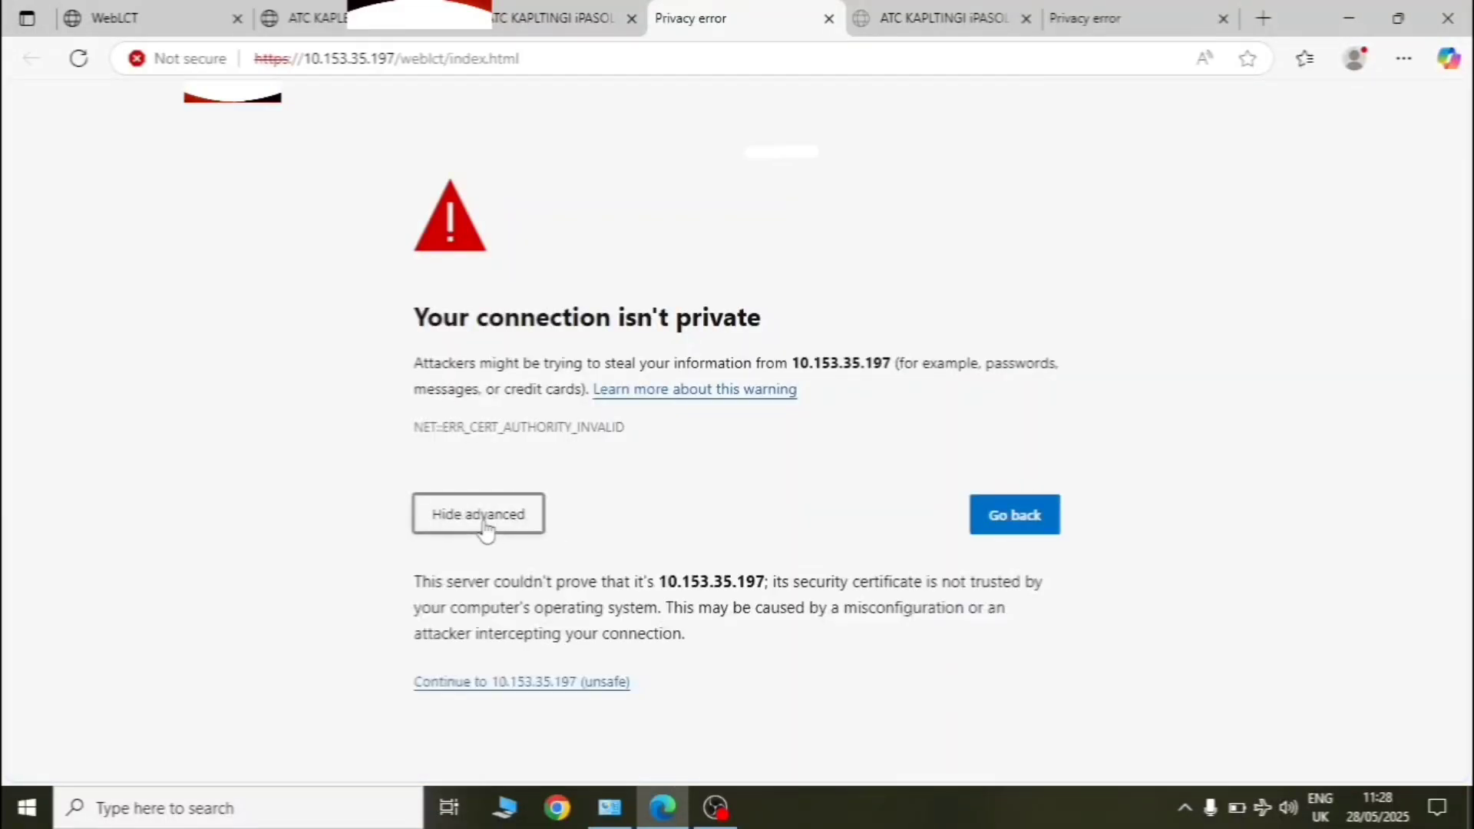
left_click(528, 685)
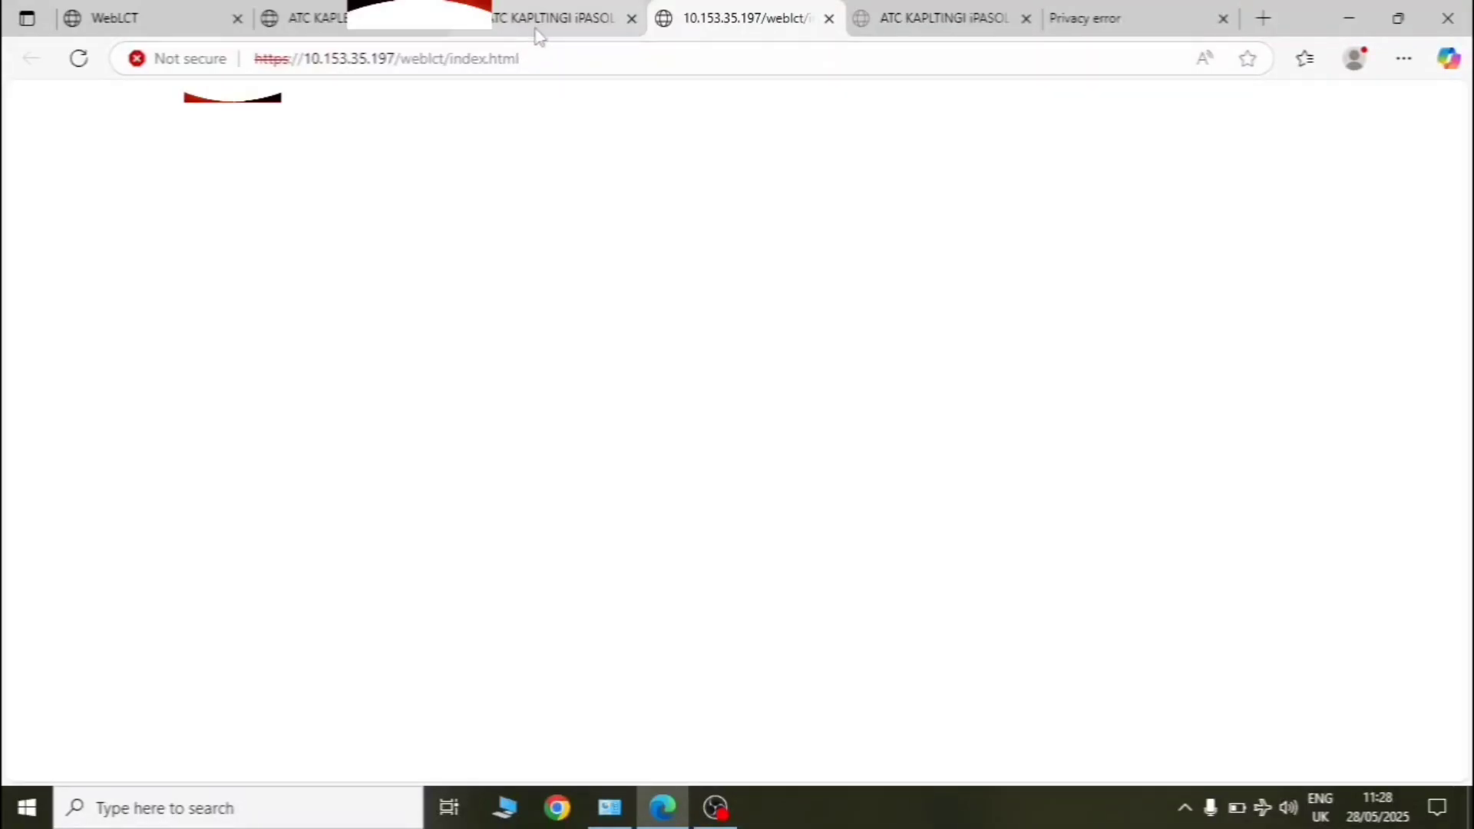
mouse_move(535, 31)
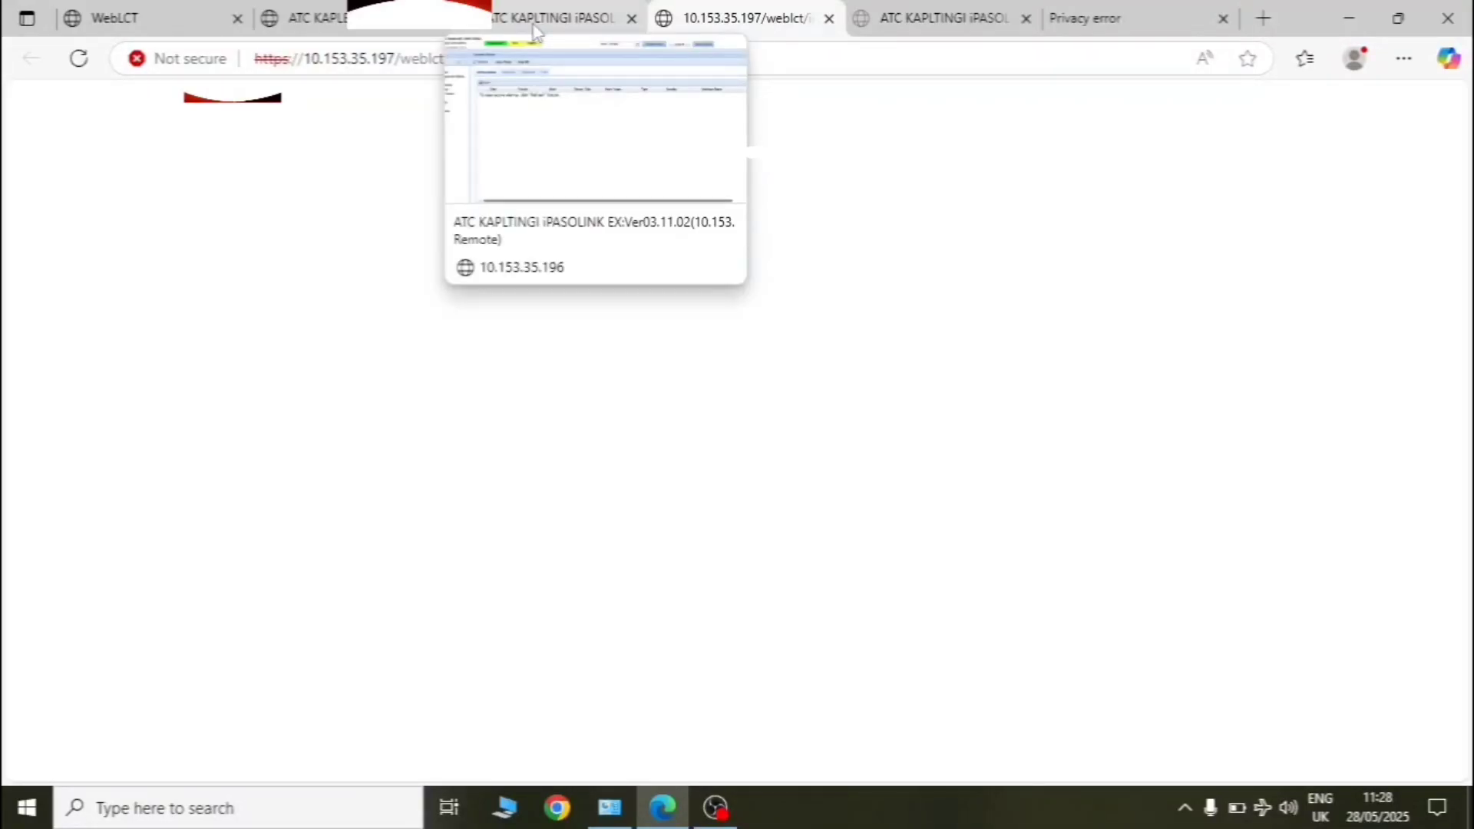
left_click(535, 31)
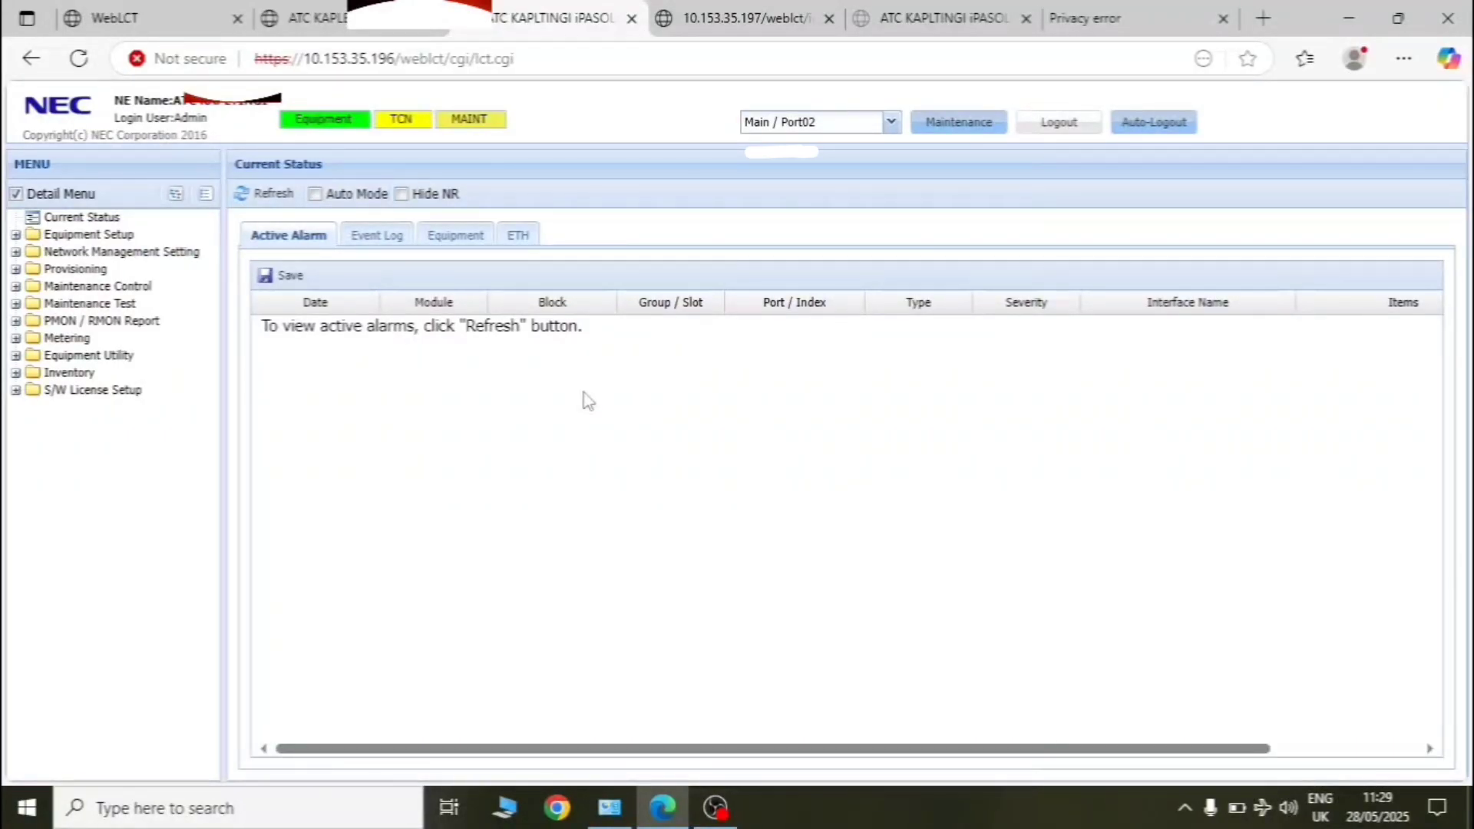
- Expand Provisioning > ETH Function Setting and open the ETH Port Setting page
left_click(81, 271)
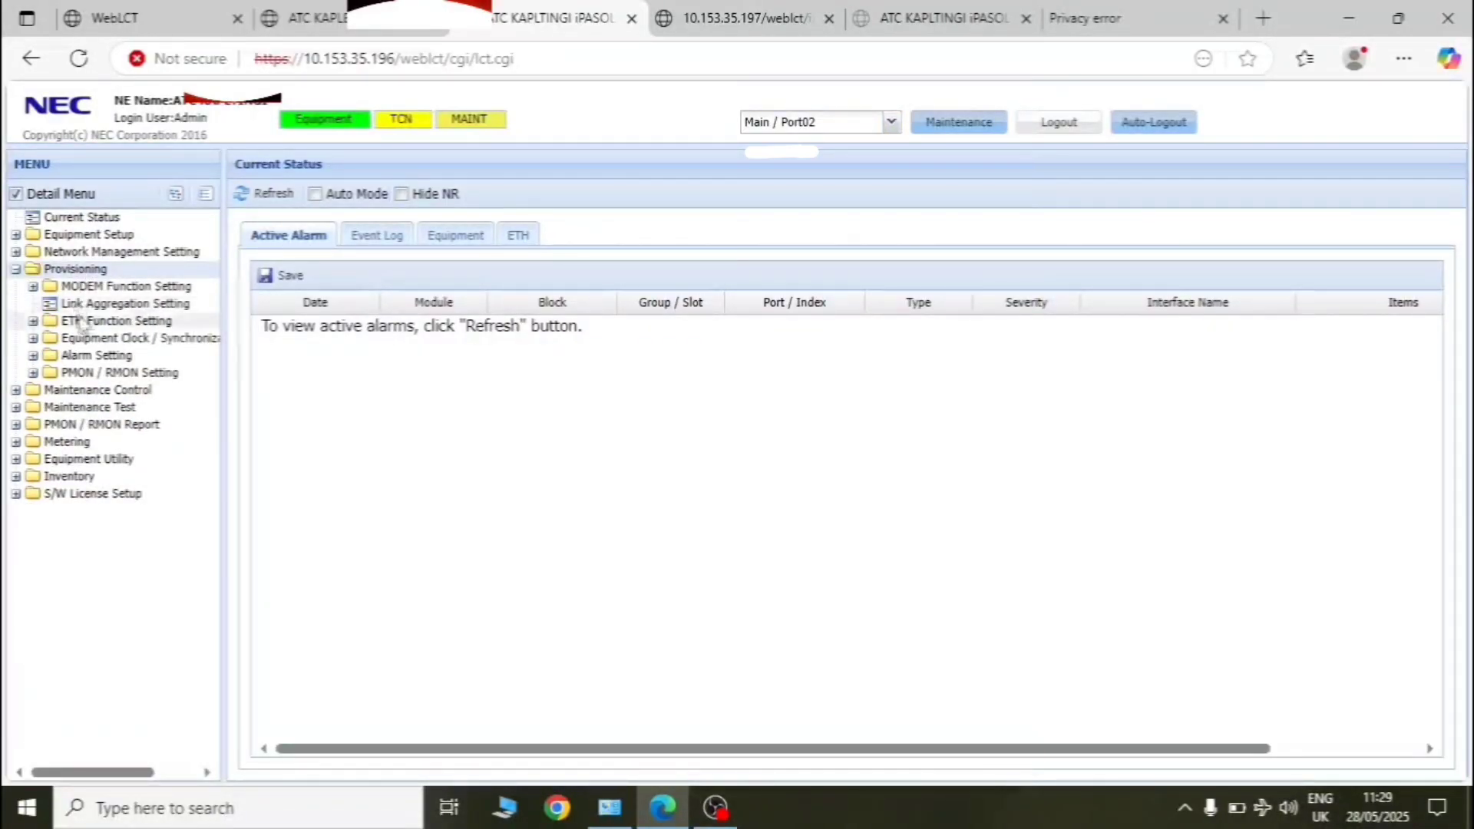
left_click(83, 322)
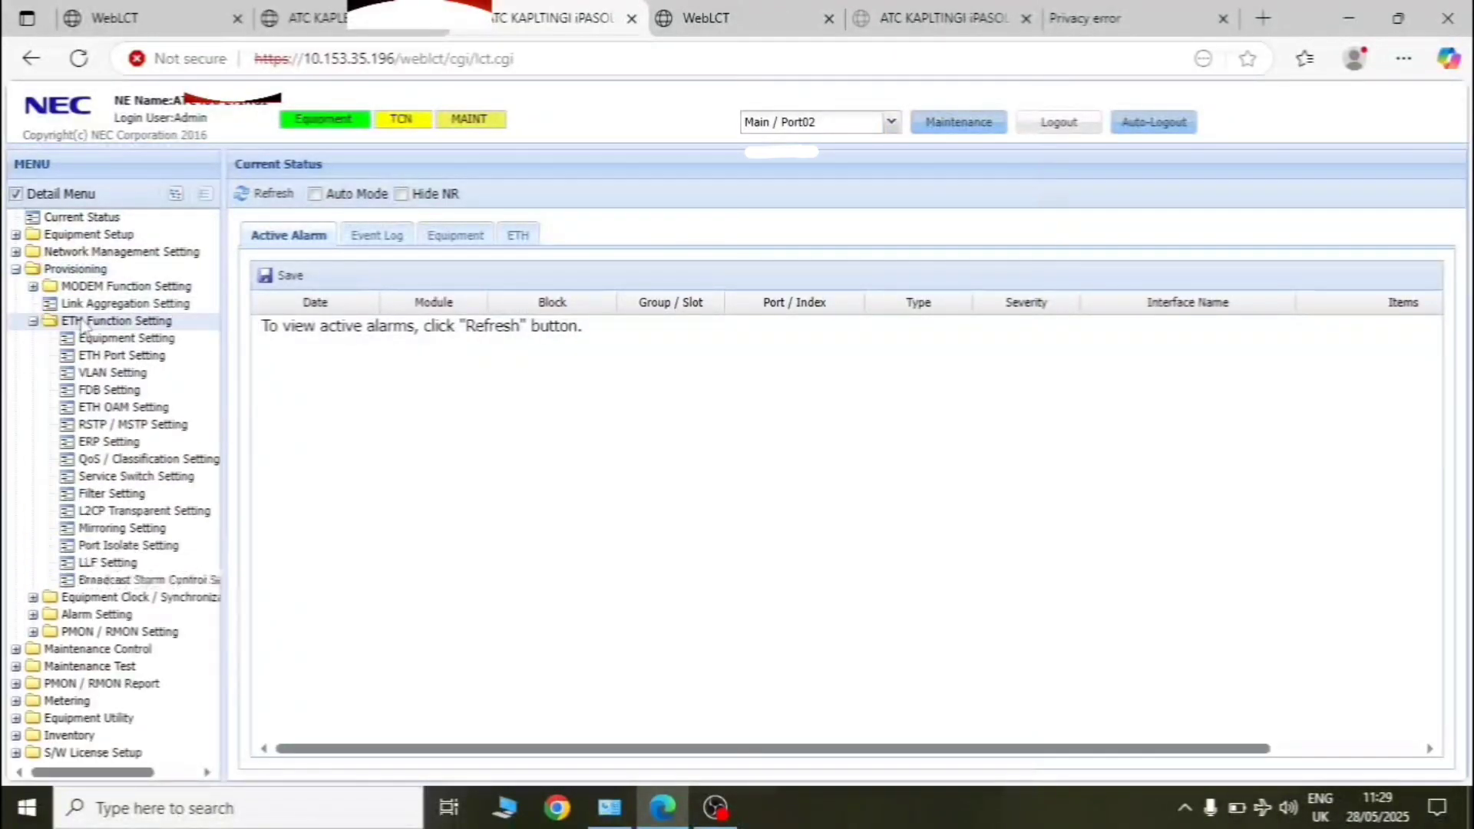
left_click(105, 355)
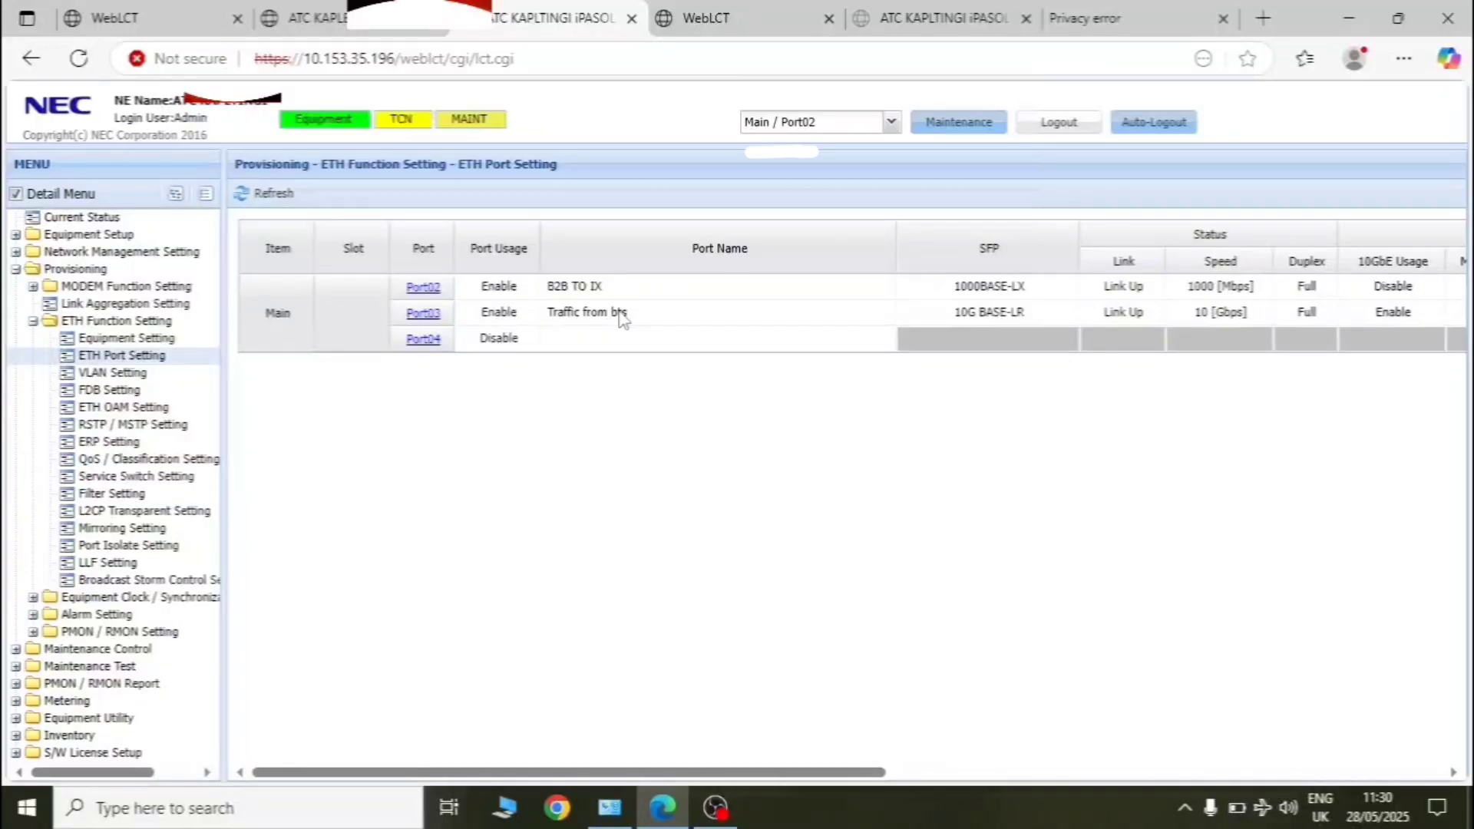
- Rename Port03 to 'Traffic to IDU' and confirm the Completed message
left_click(423, 312)
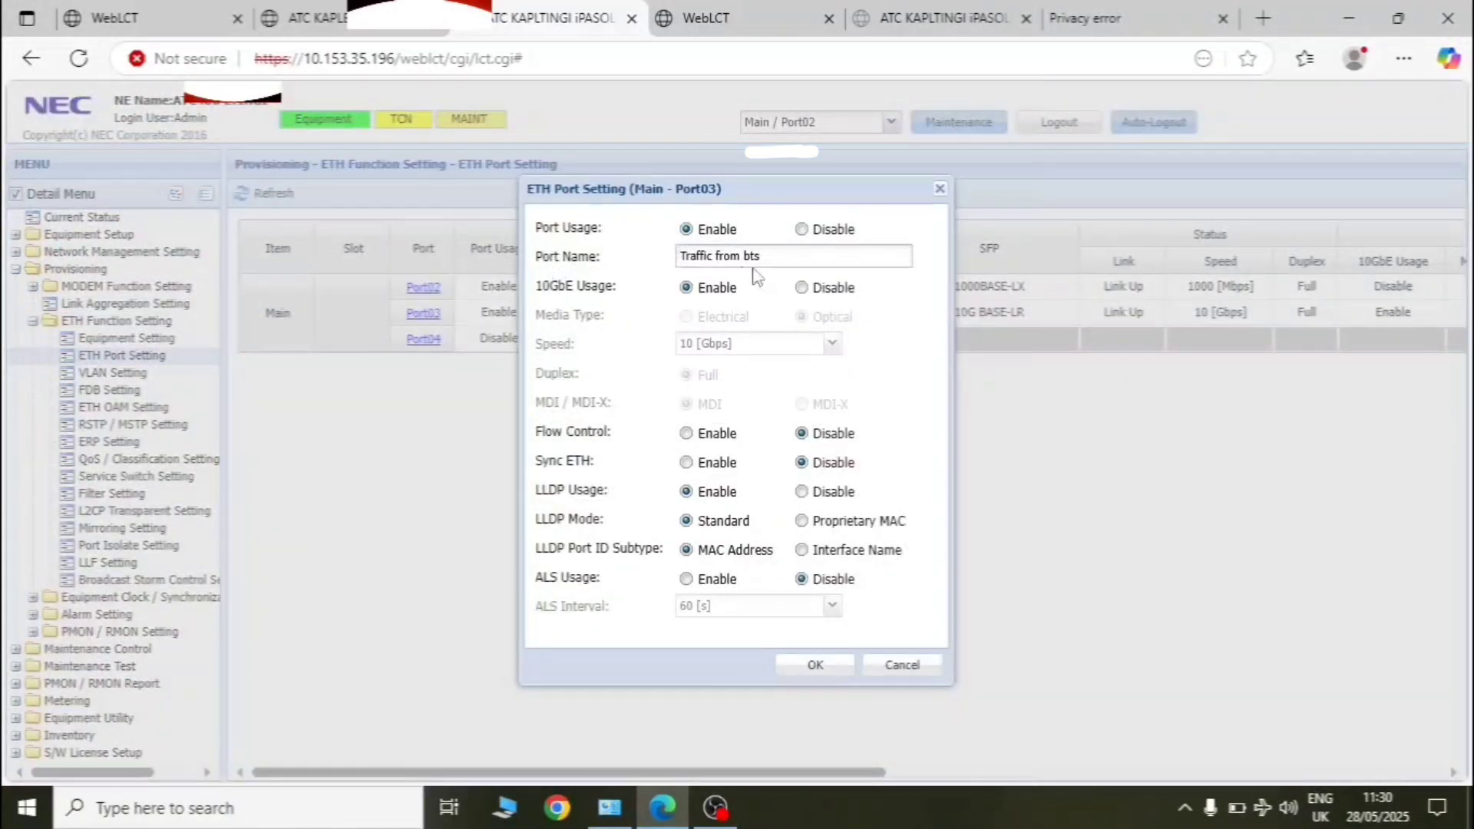
left_click_drag(760, 256, 682, 261)
type("Traffic")
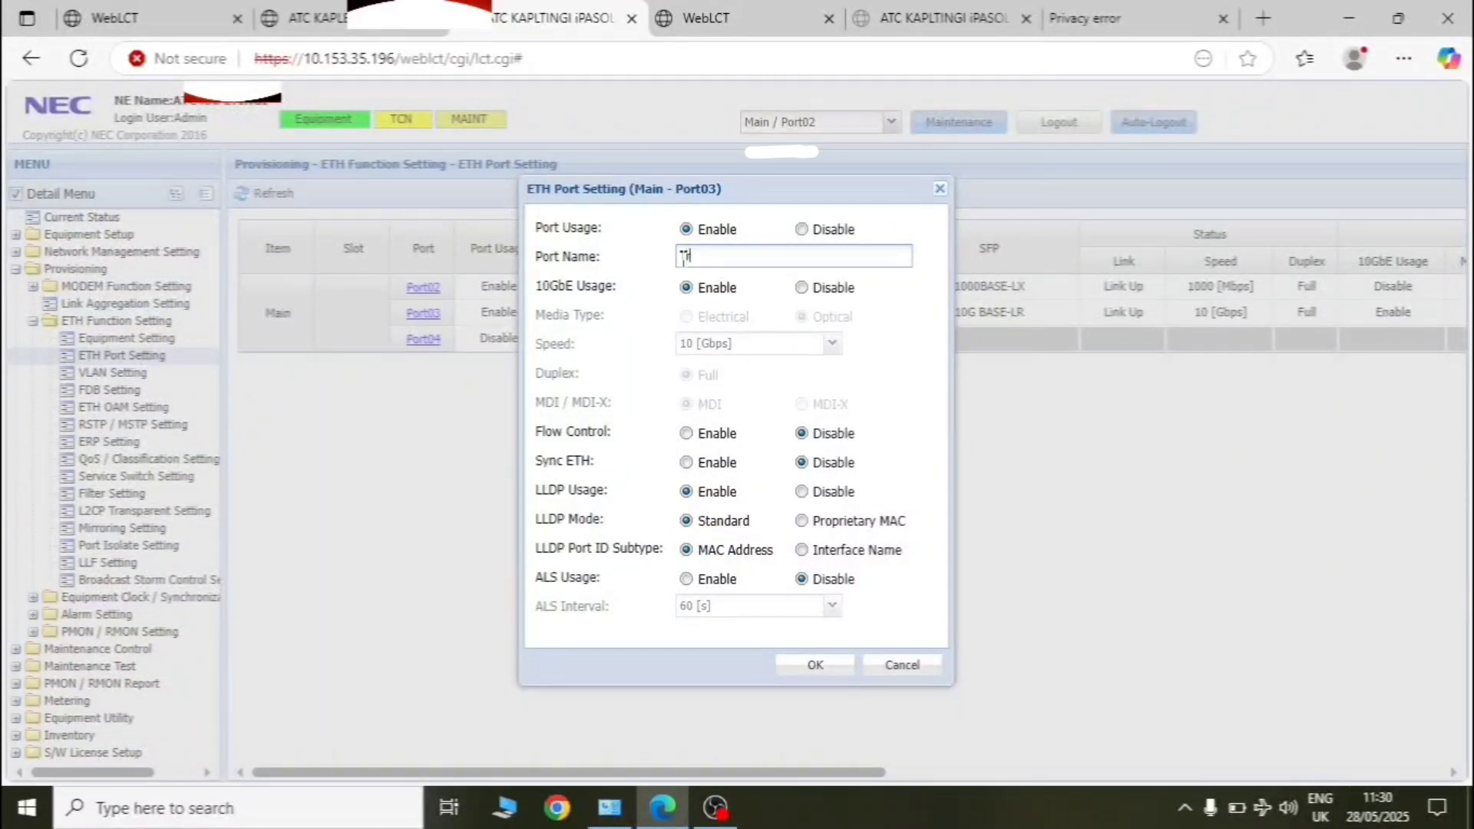
type(" to IDU")
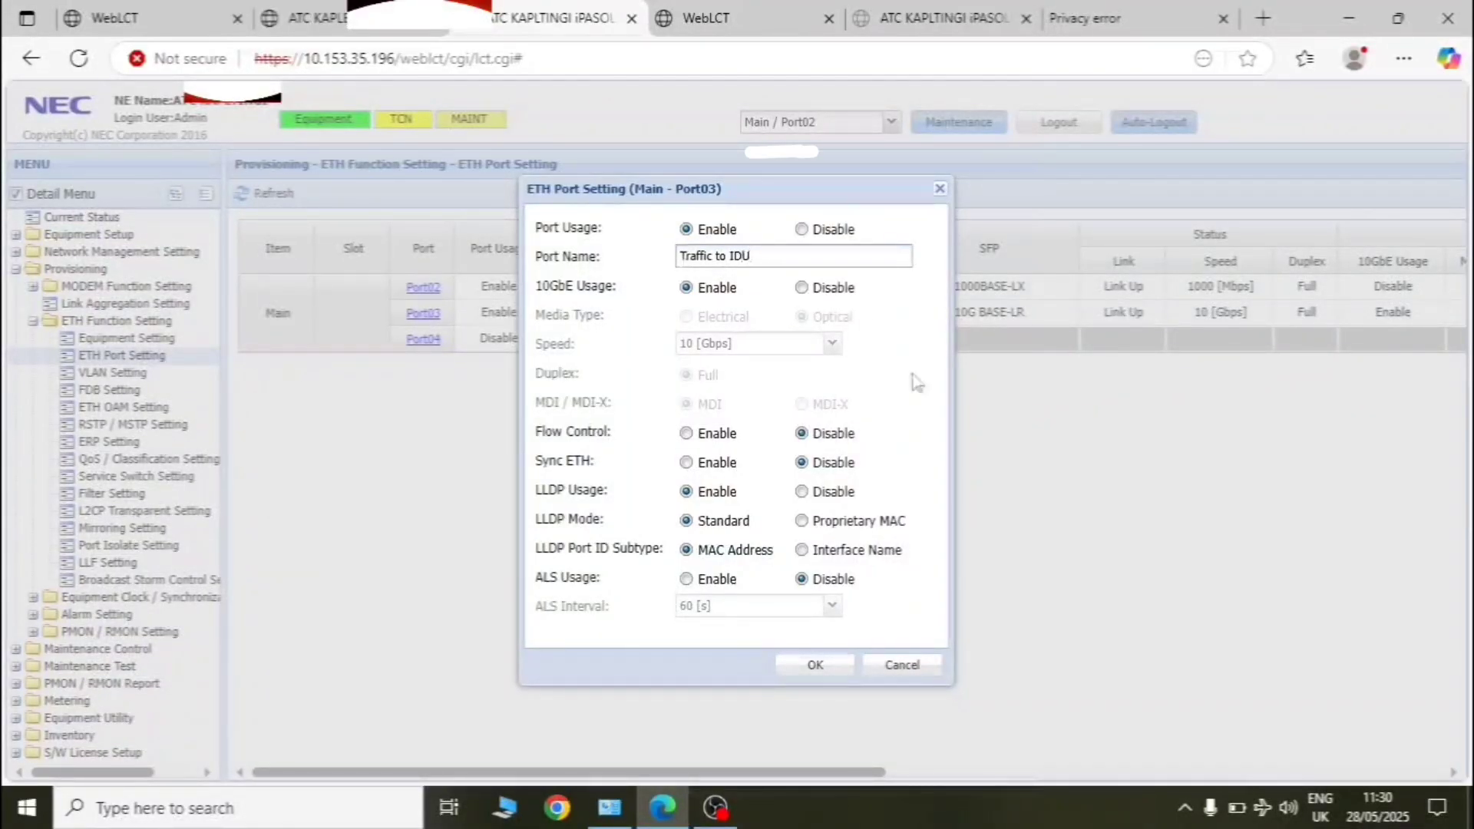
left_click(812, 666)
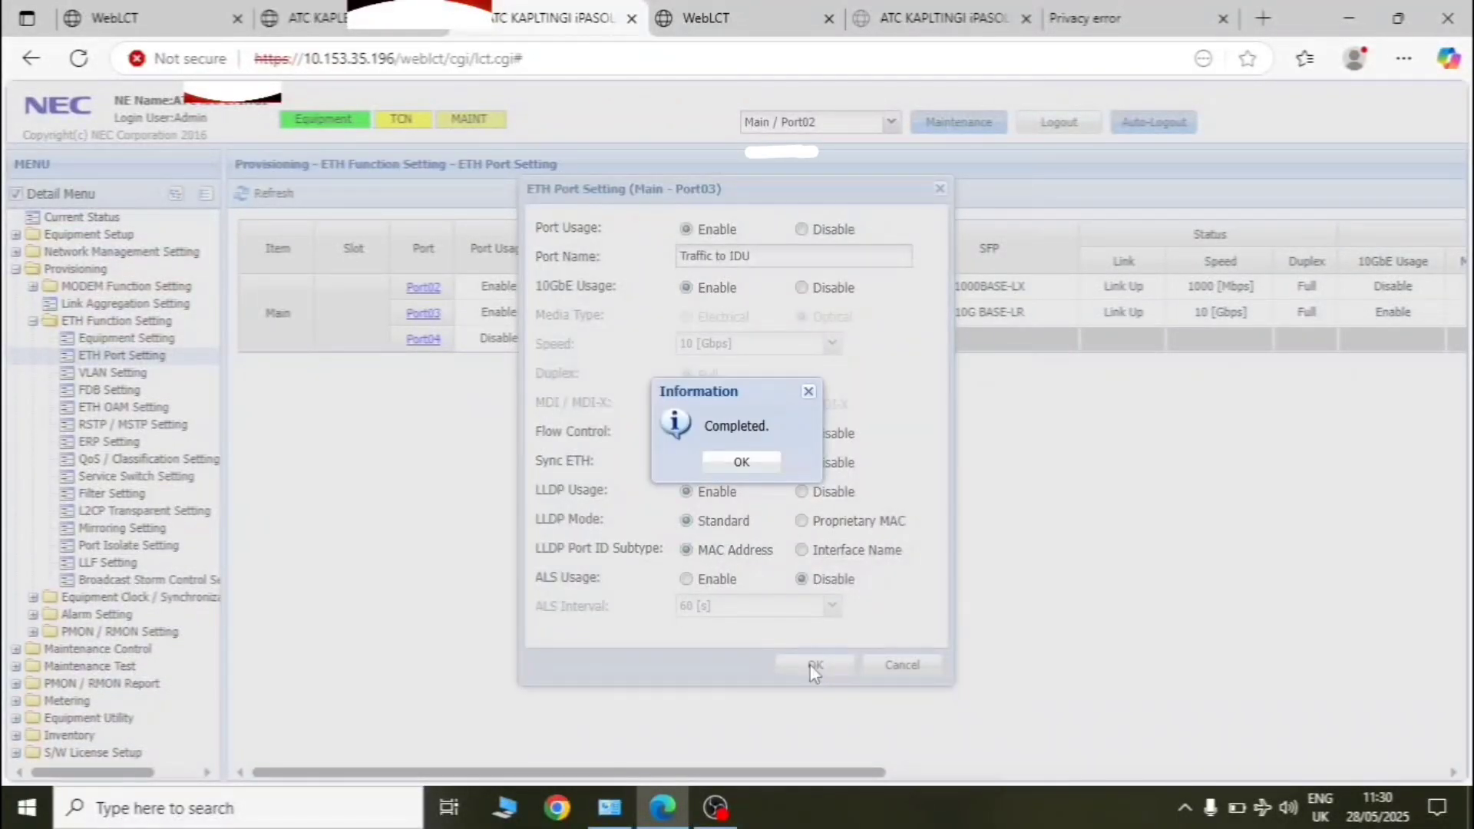
left_click(726, 461)
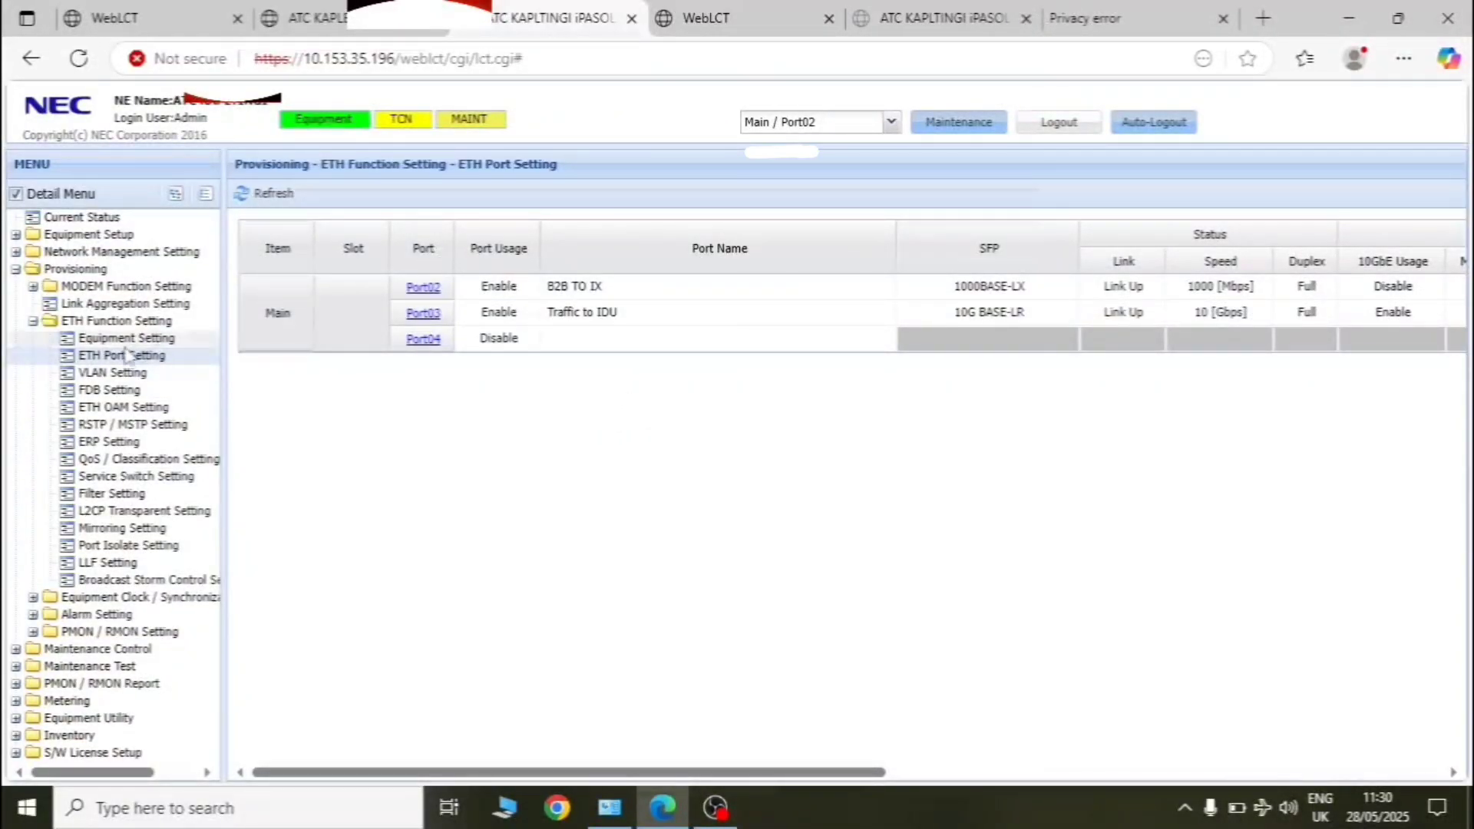
left_click(124, 372)
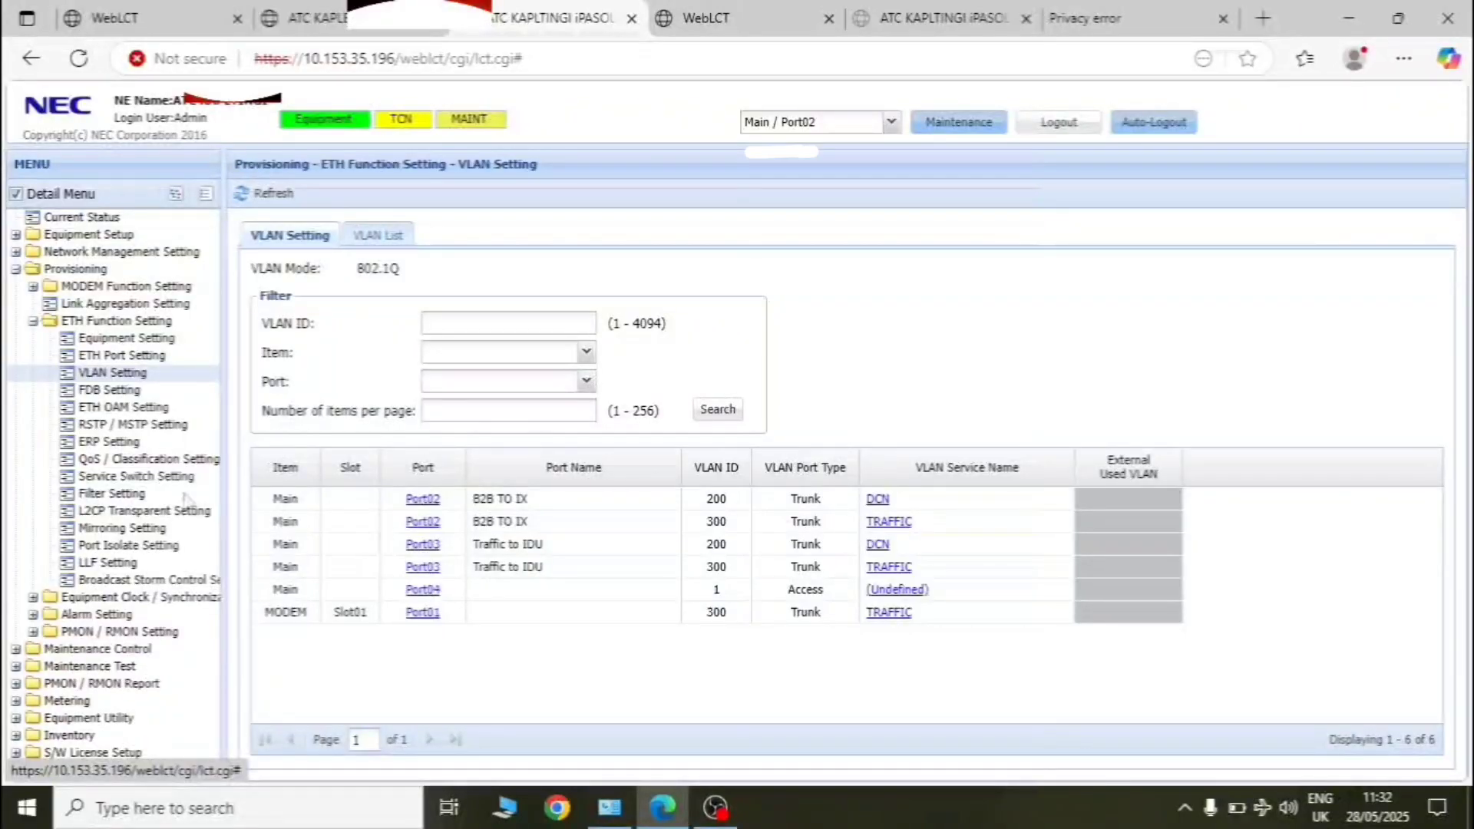
left_click(111, 355)
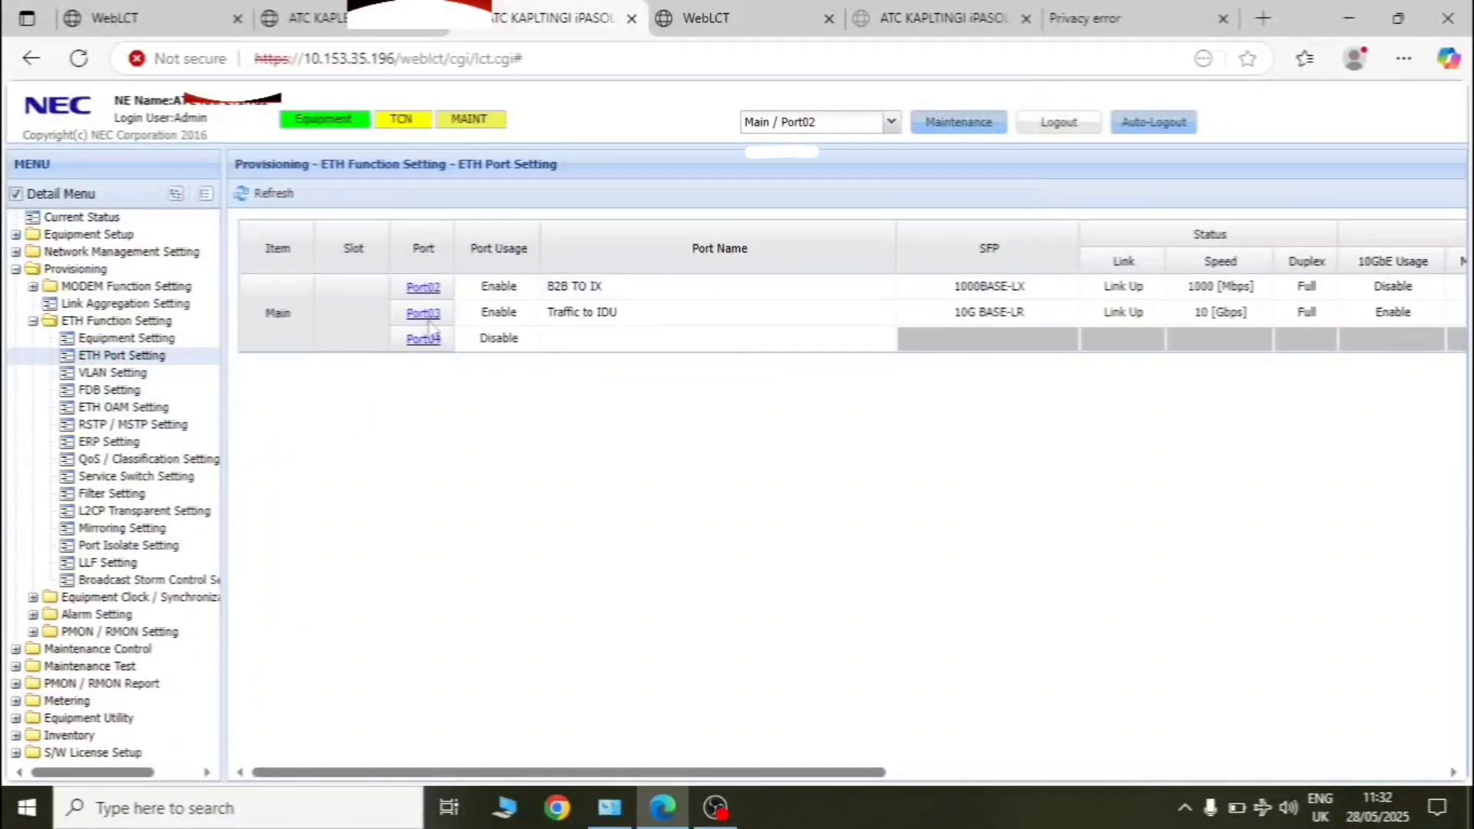
left_click(423, 313)
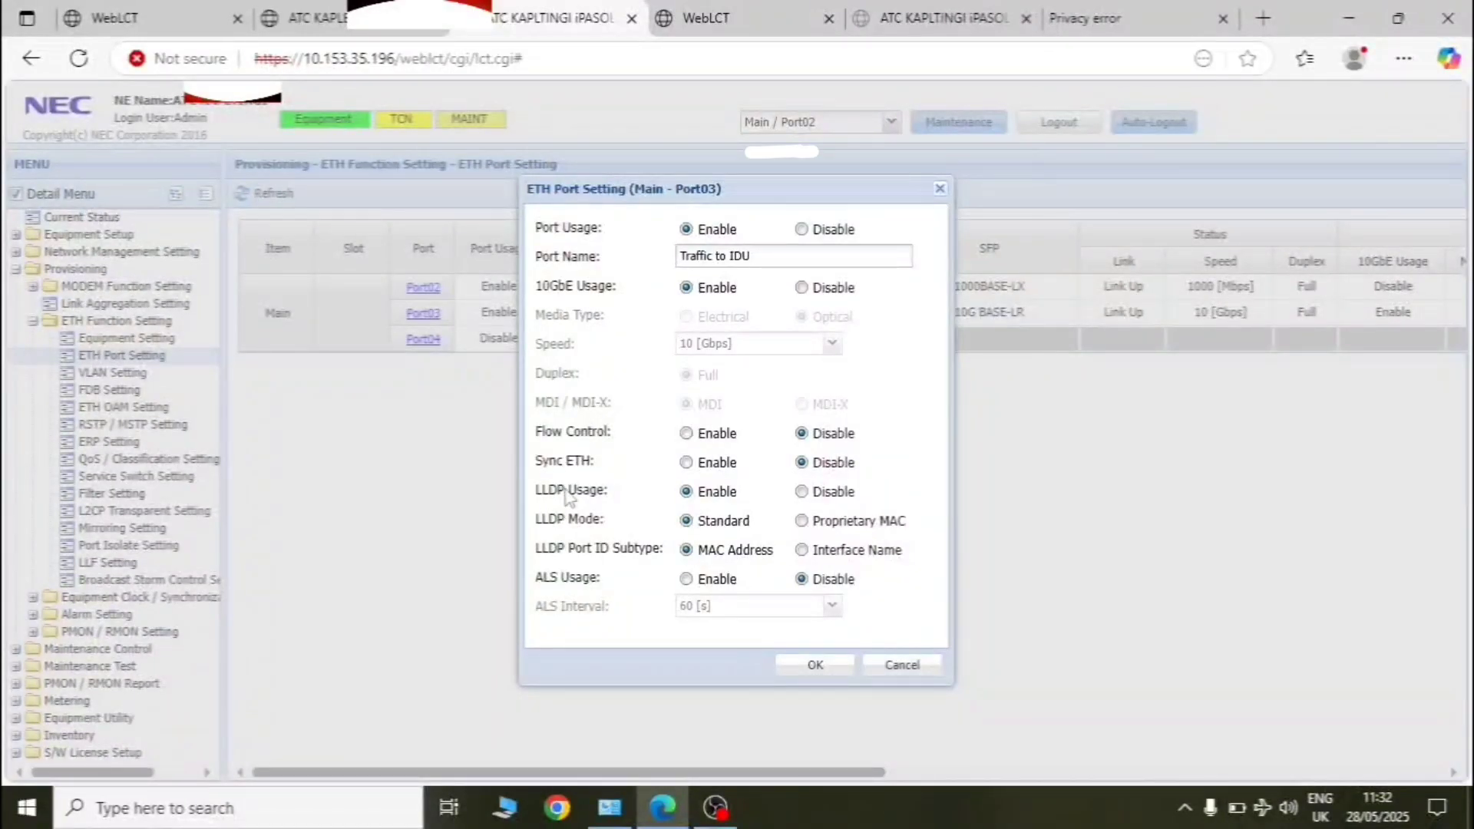
left_click(940, 189)
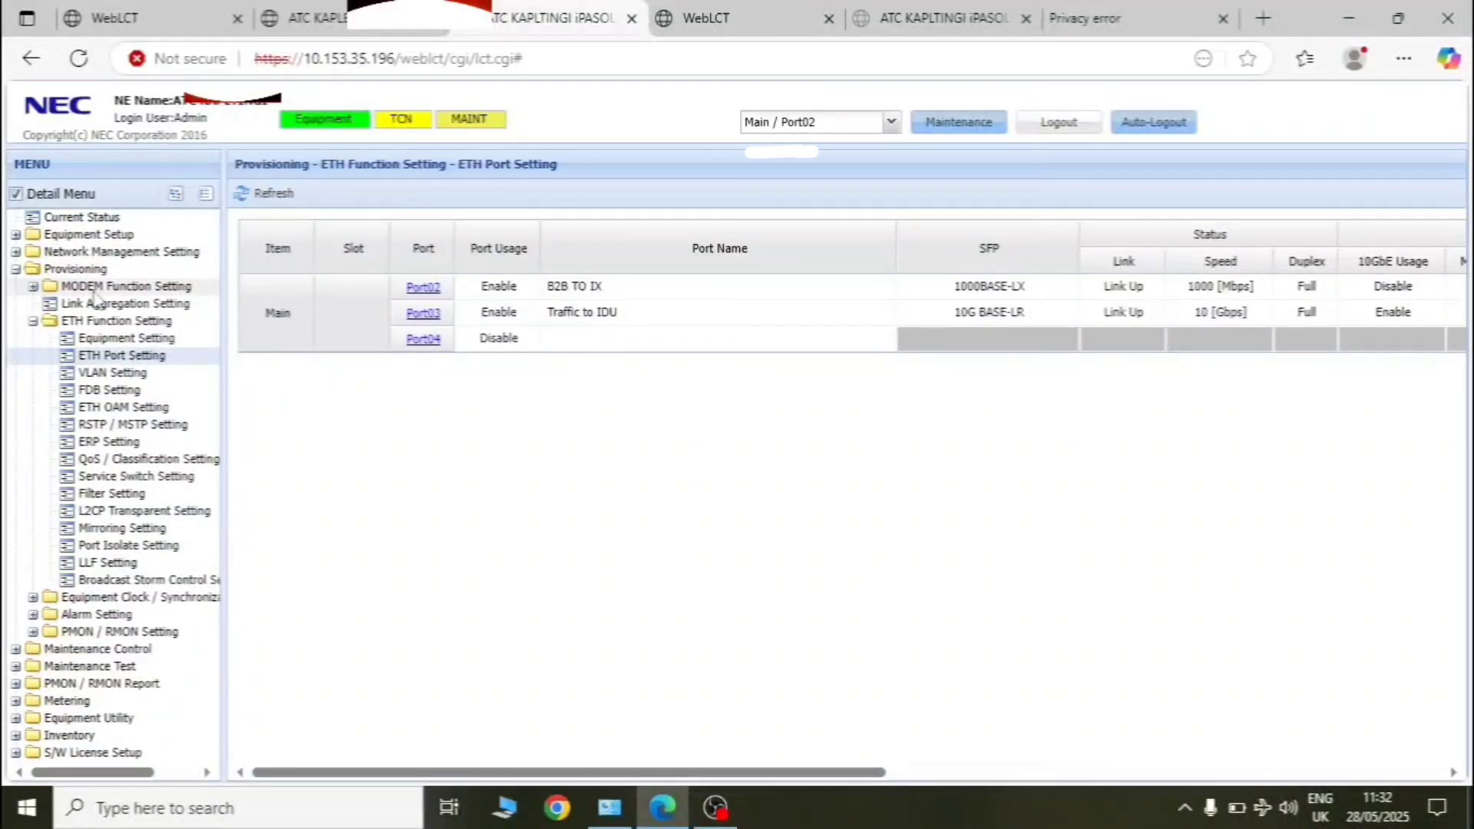
- Collapse ETH Function Setting and open Radio Configuration under Equipment Setup
left_click(33, 322)
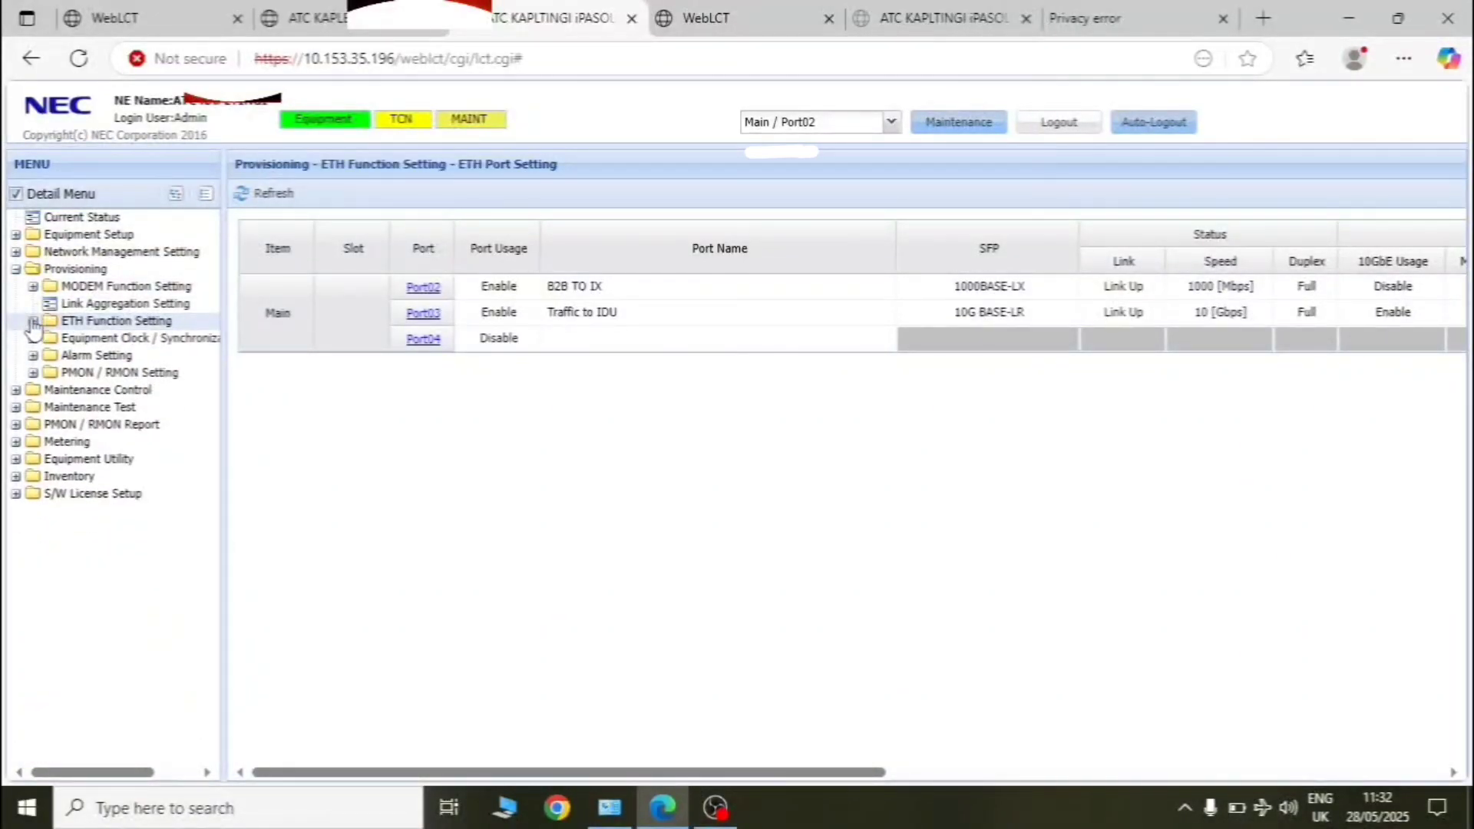
double_click(76, 235)
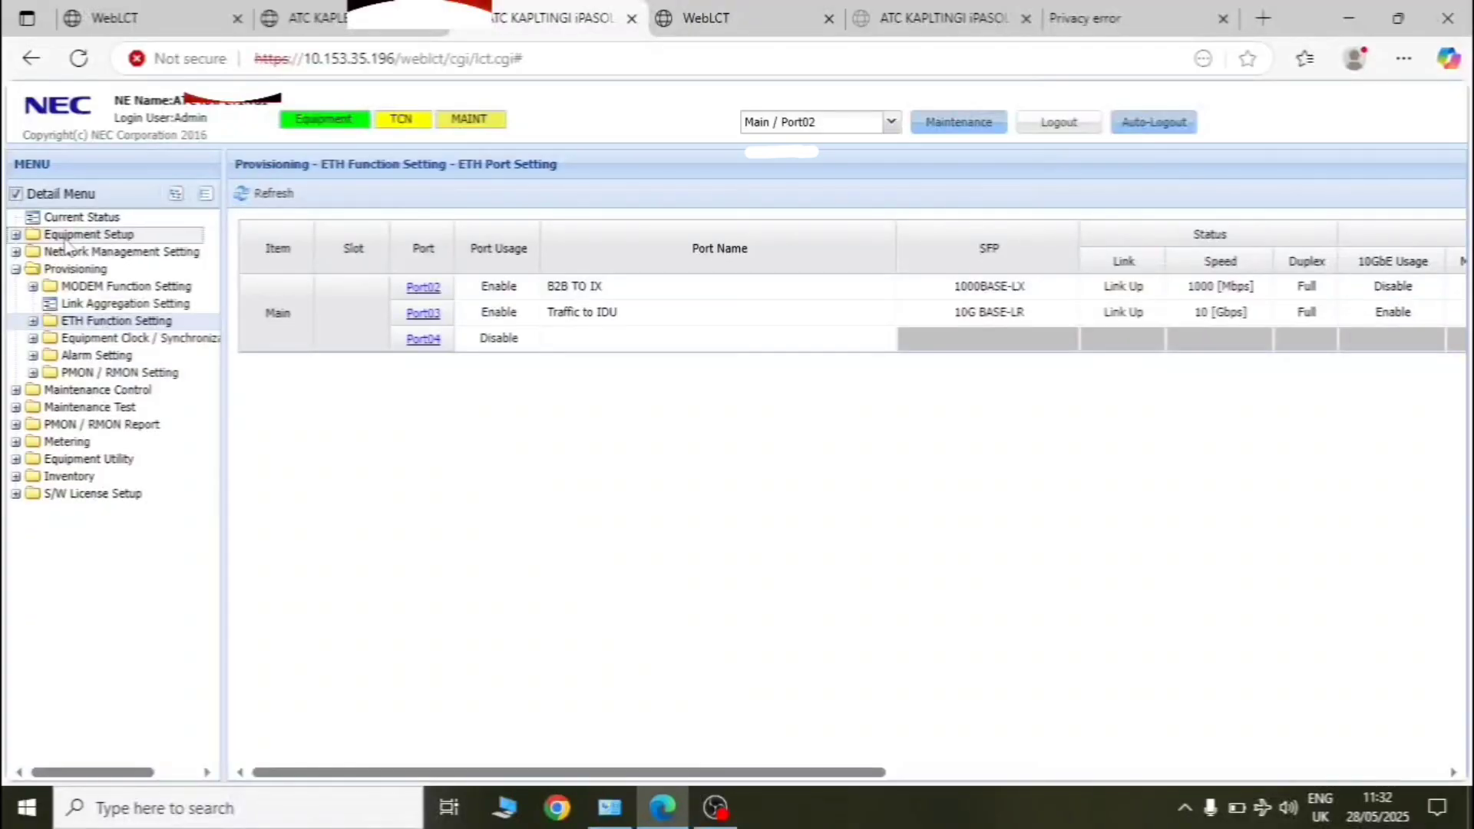
left_click(107, 287)
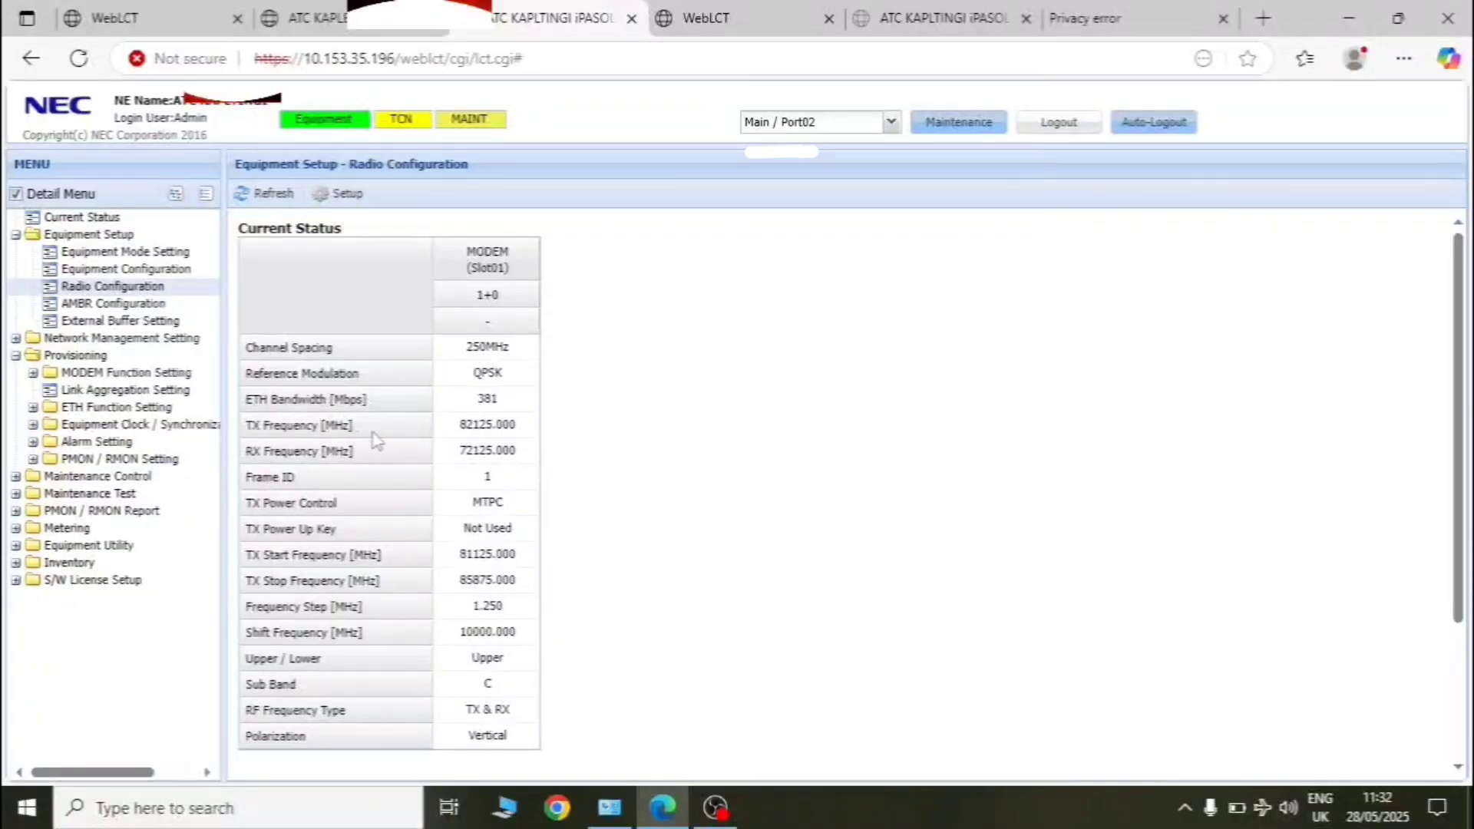
- Review the radio setup (250MHz, QPSK, TX 82125 / RX 72125 MHz) and close it unchanged
left_click(340, 197)
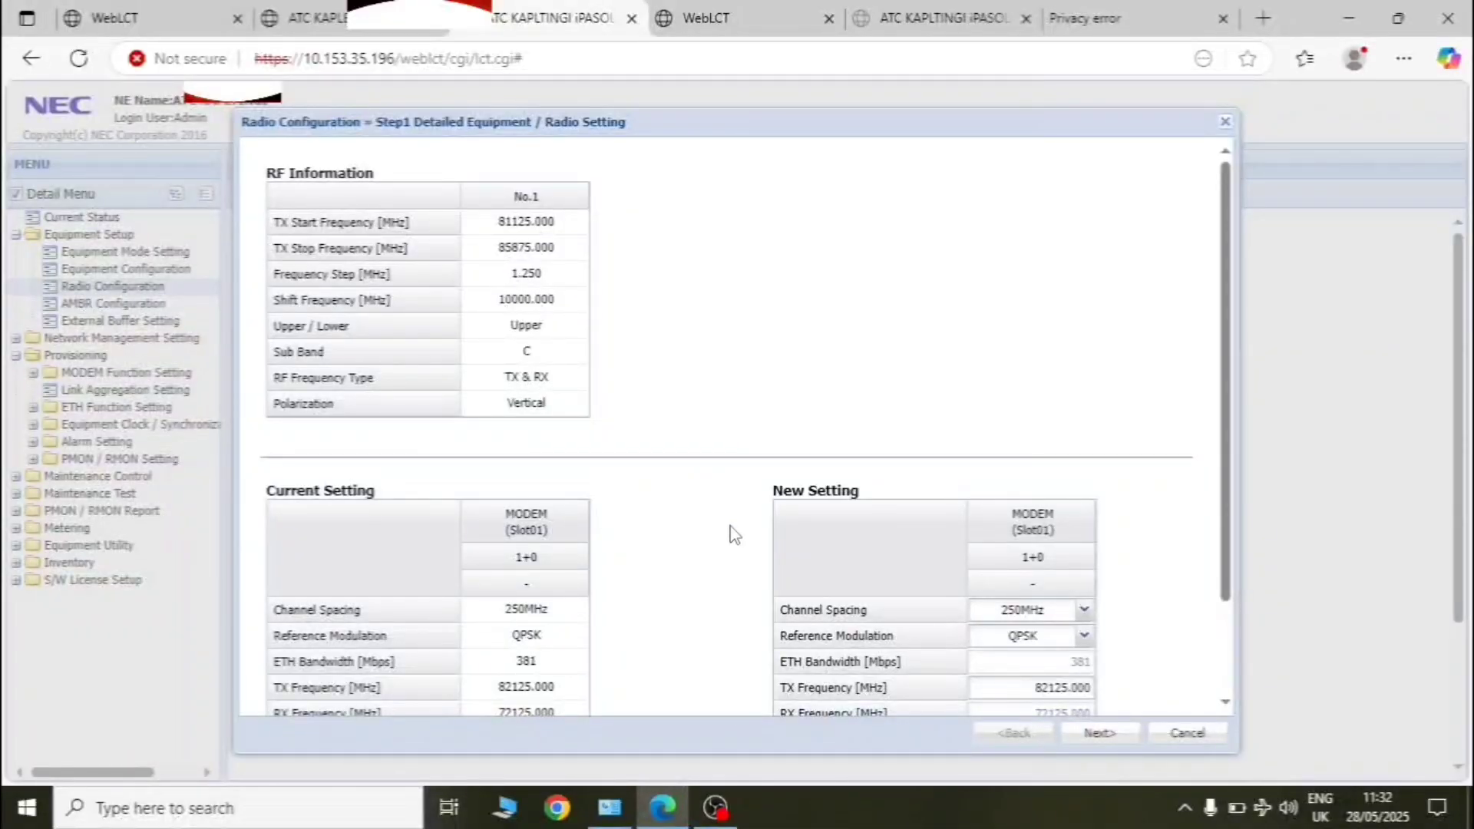
scroll(733, 535, "down", 2)
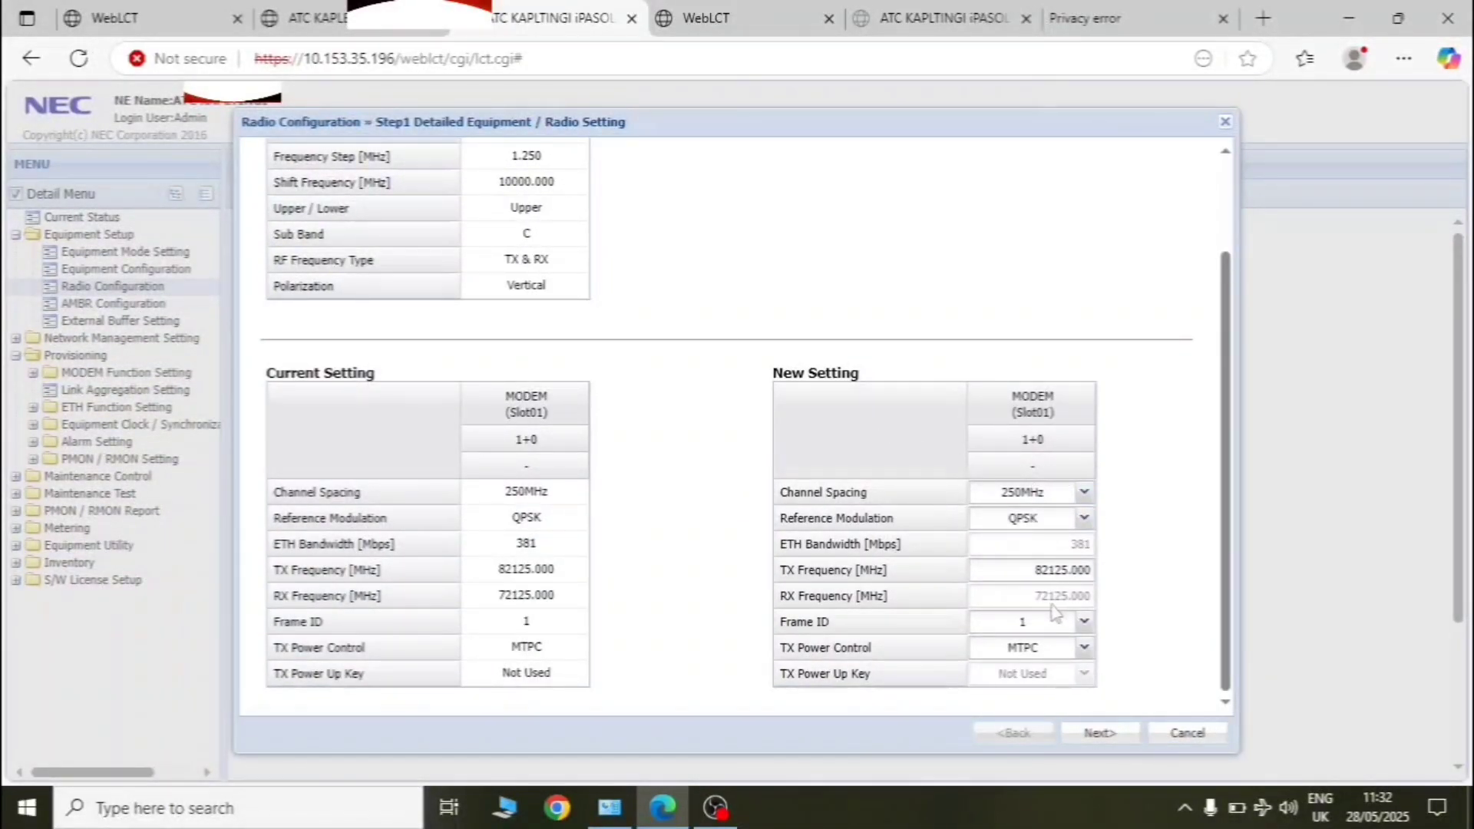
left_click(1225, 123)
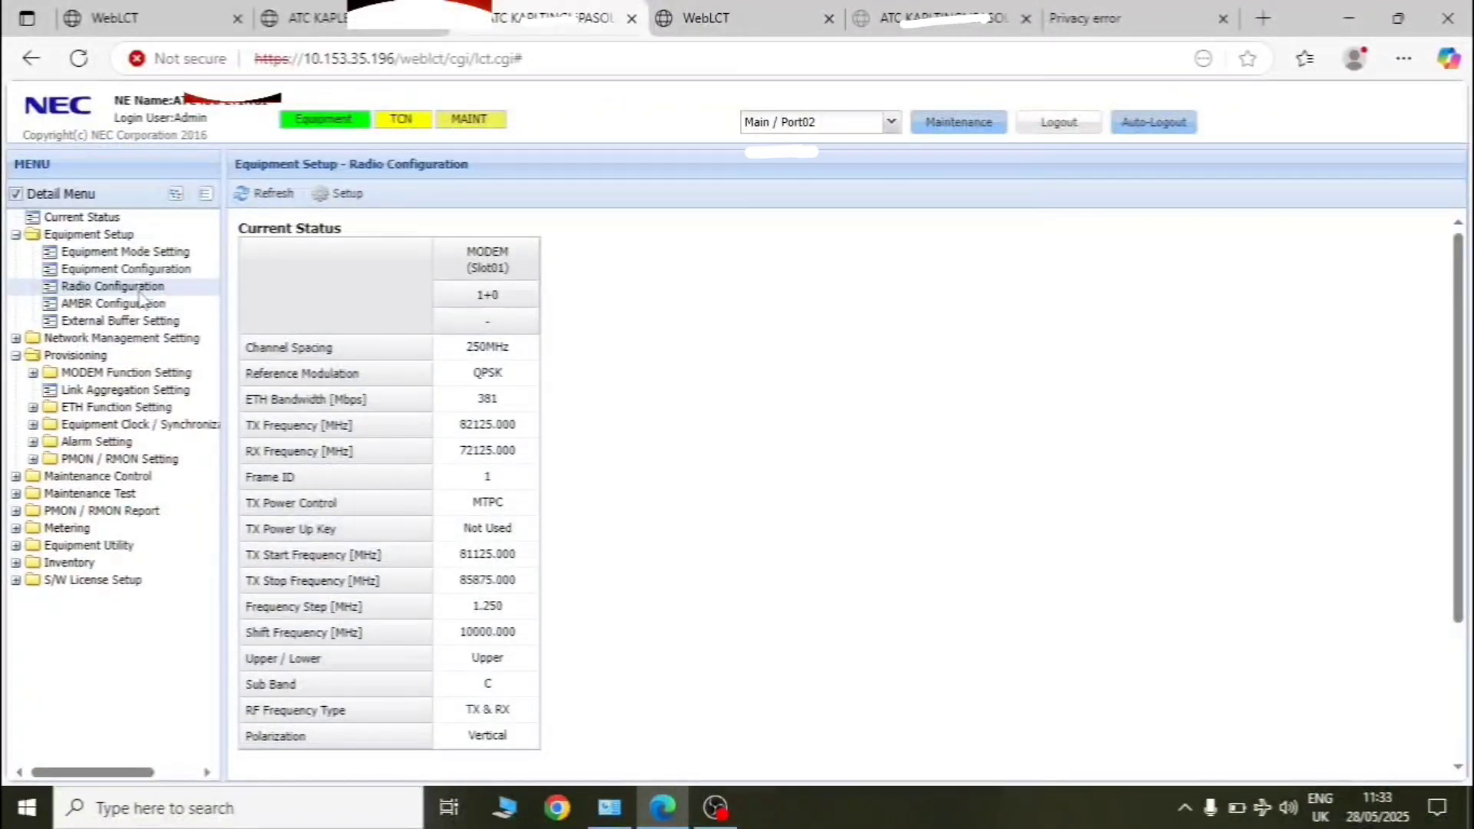
- Go to Equipment Configuration, cancel the NE name setup wizard, and expand the Metering folder
left_click(97, 273)
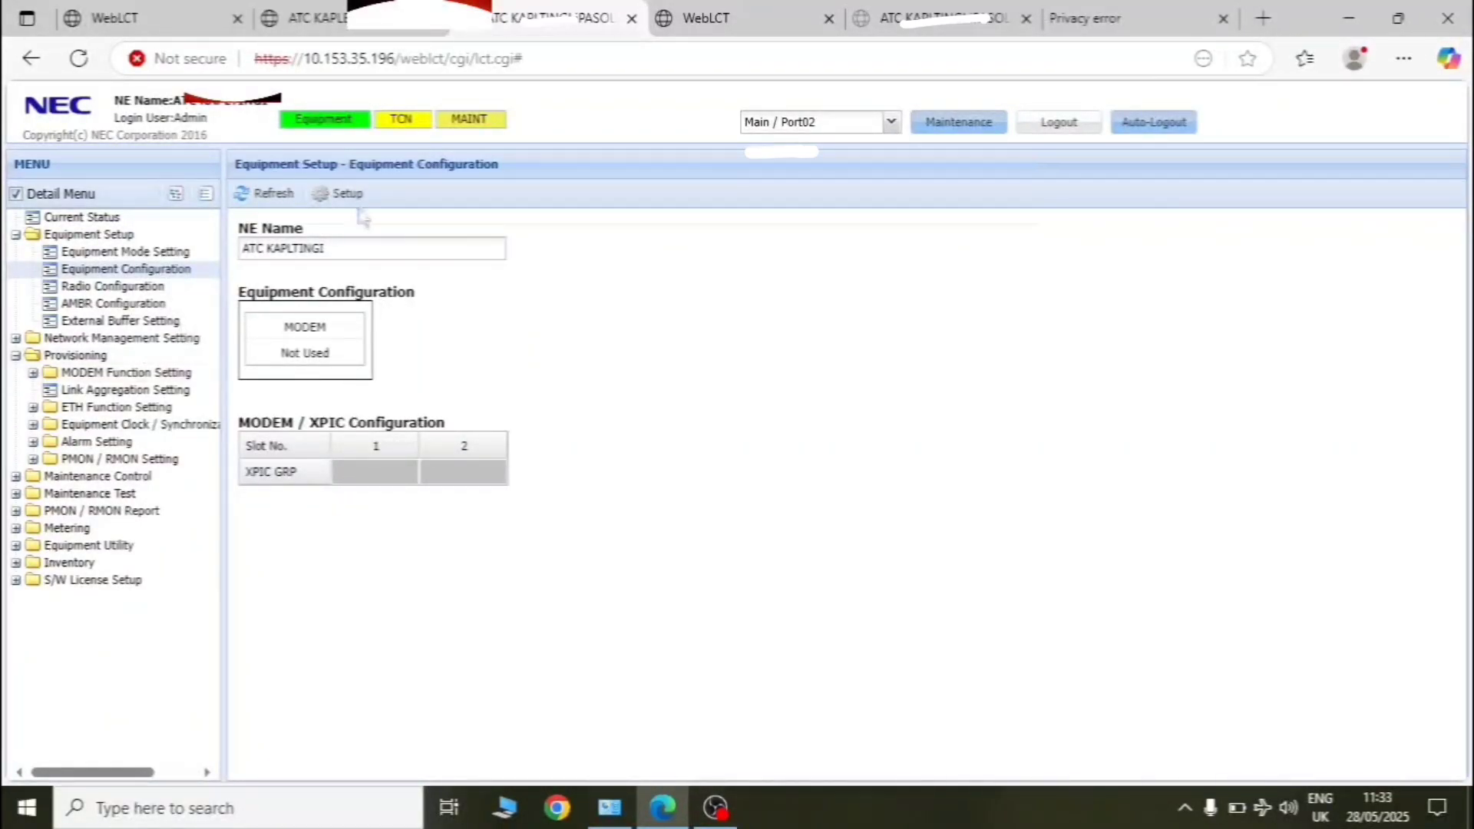
left_click(331, 199)
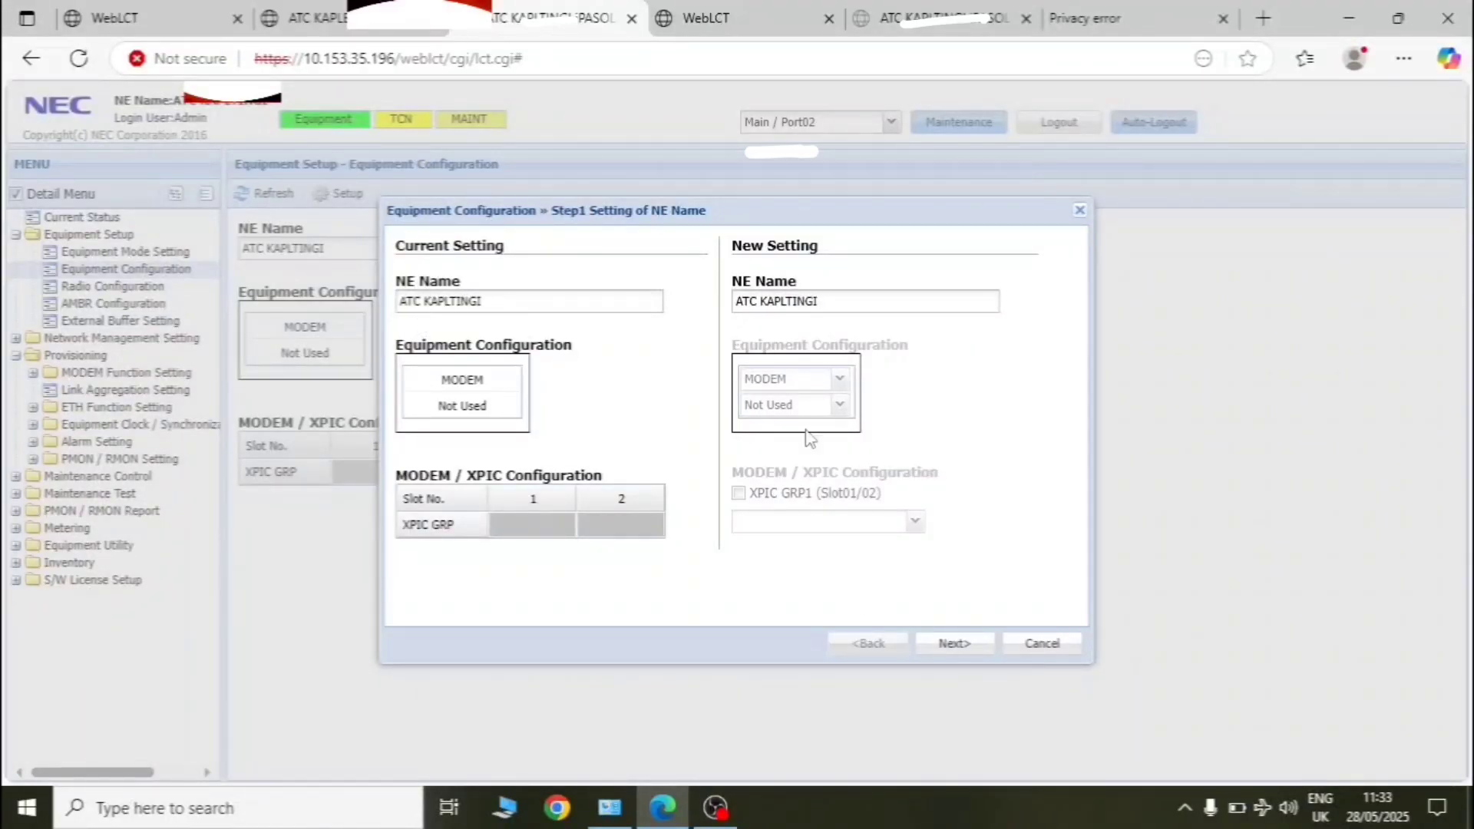
left_click(1079, 210)
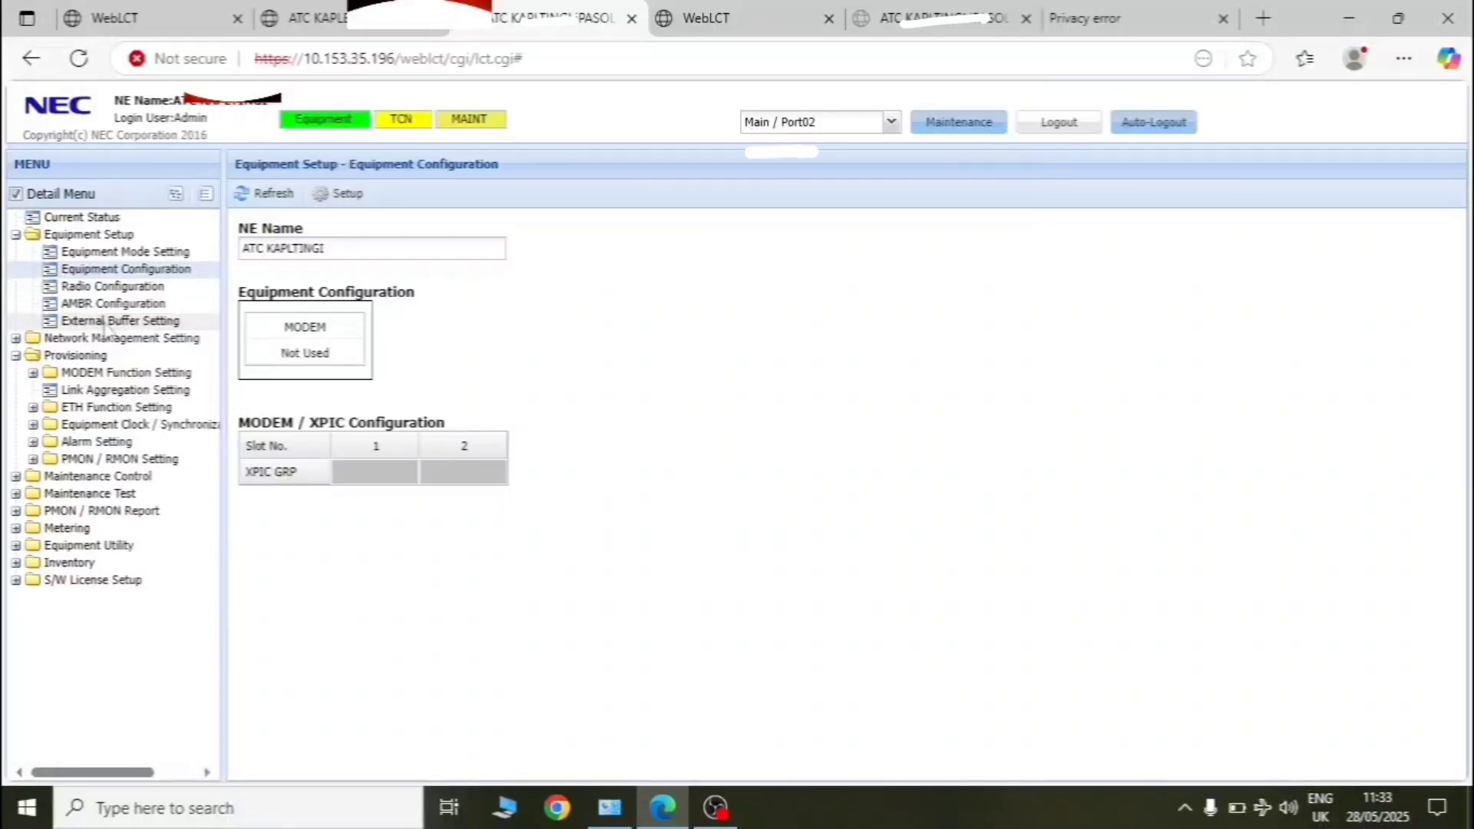
left_click(67, 529)
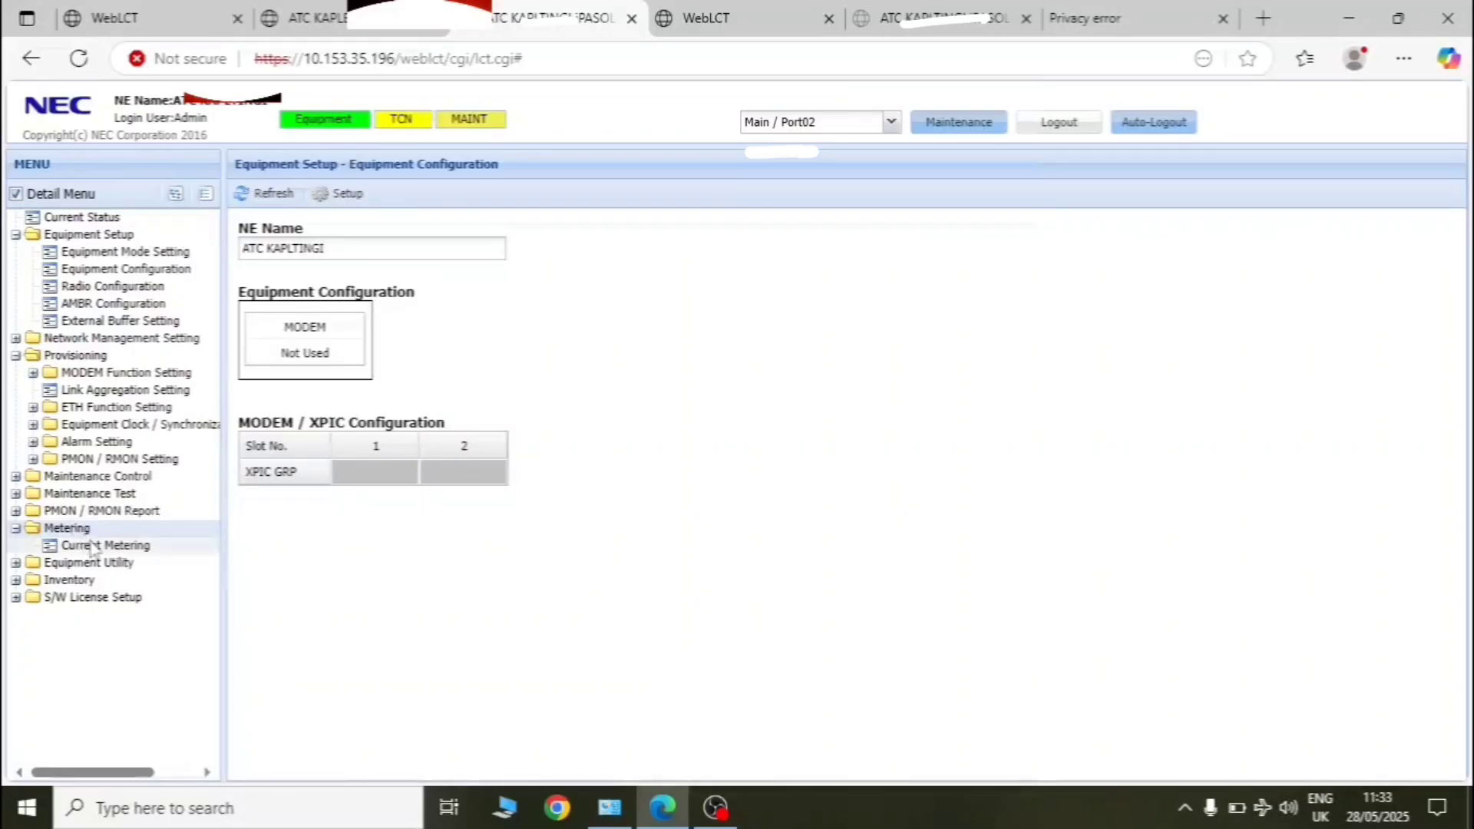
- Show Current Metering (TX +09.0 dBm, RX -45.7 dBm) and drop down the Main/Port02 remote-site list
left_click(91, 546)
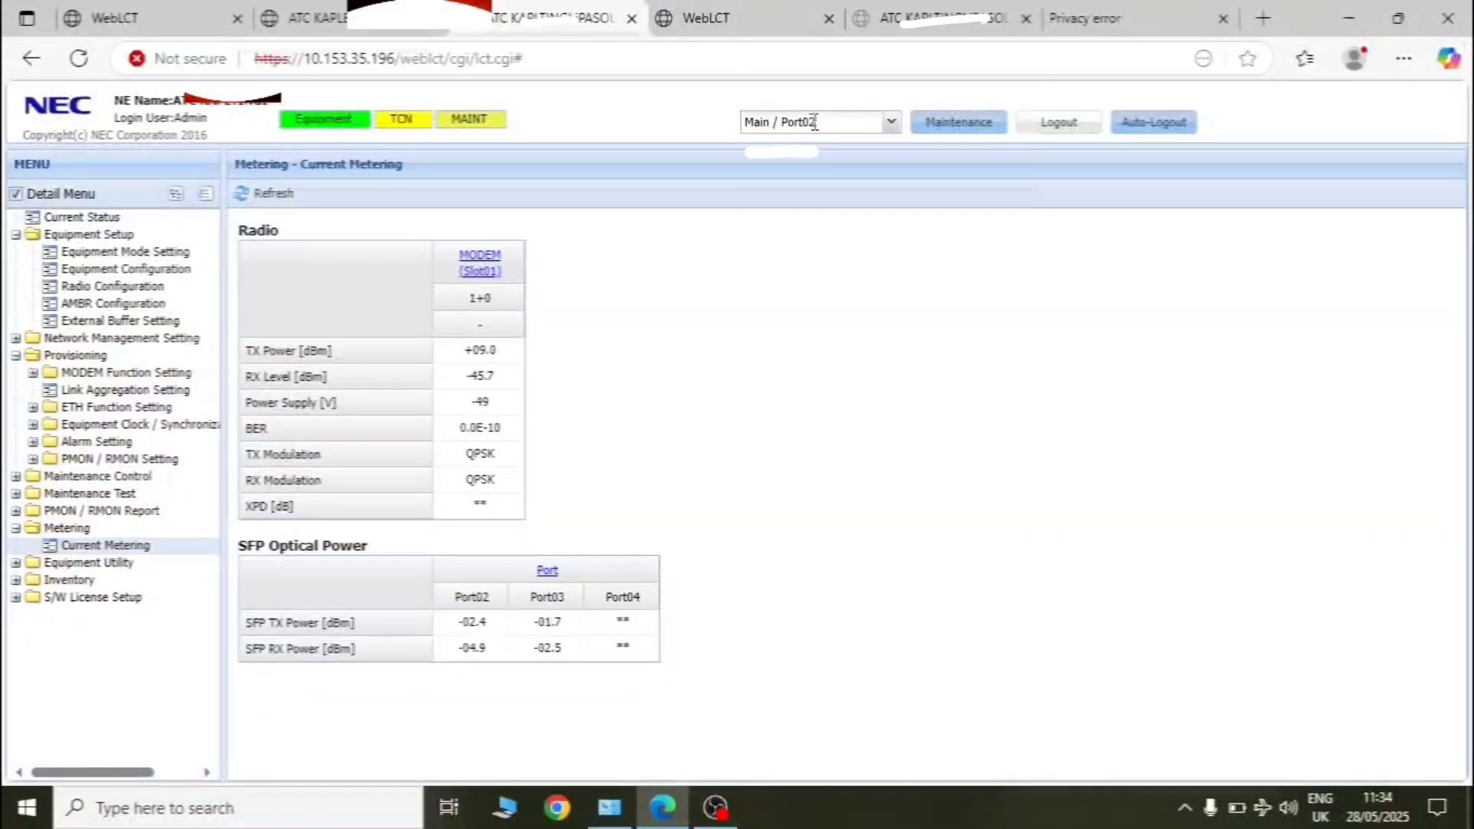
left_click(892, 124)
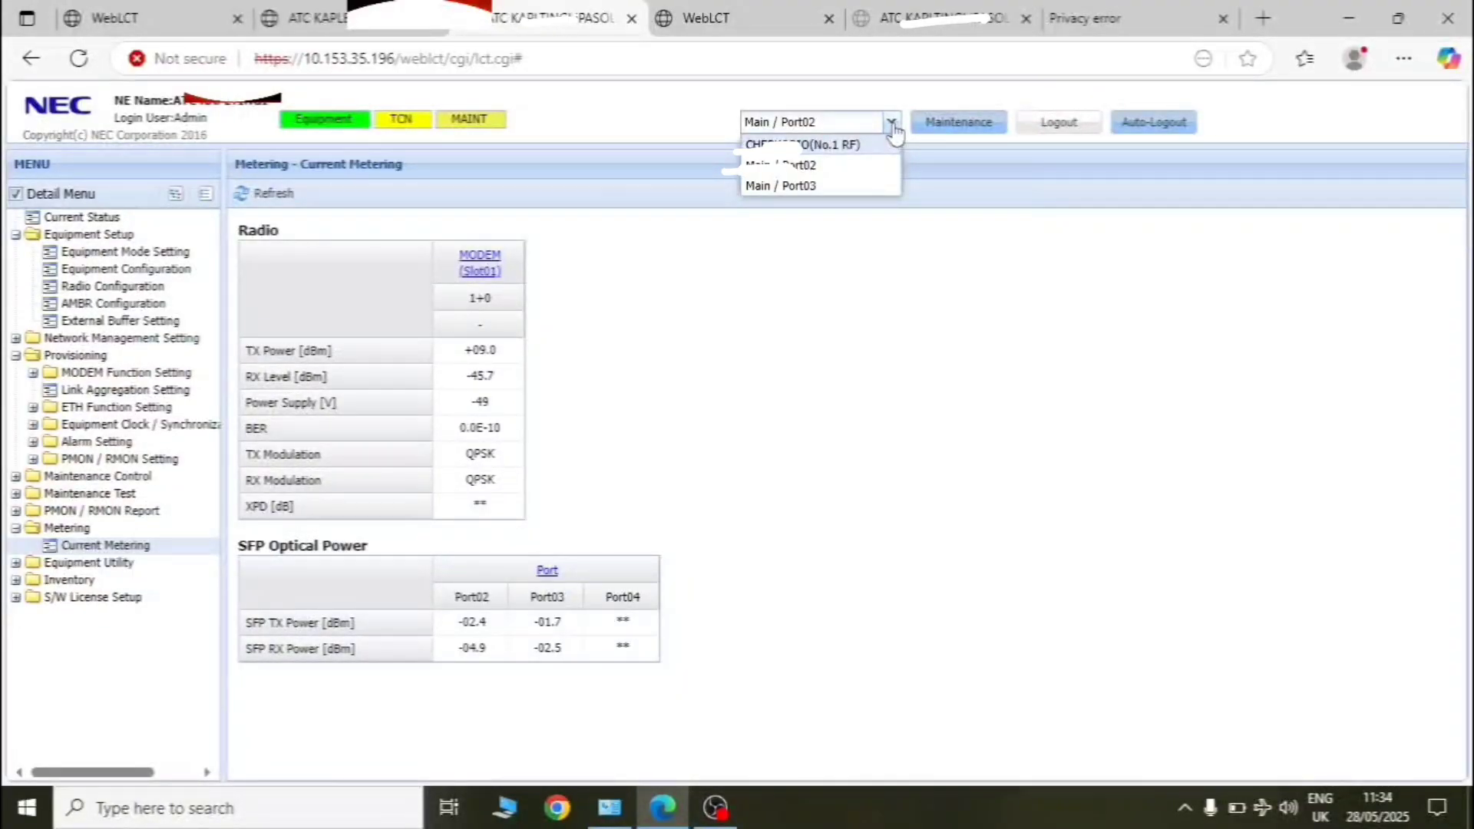
- Log into the VR 4 at 172.17.254.253 with user name and password, then close that tab
left_click(921, 23)
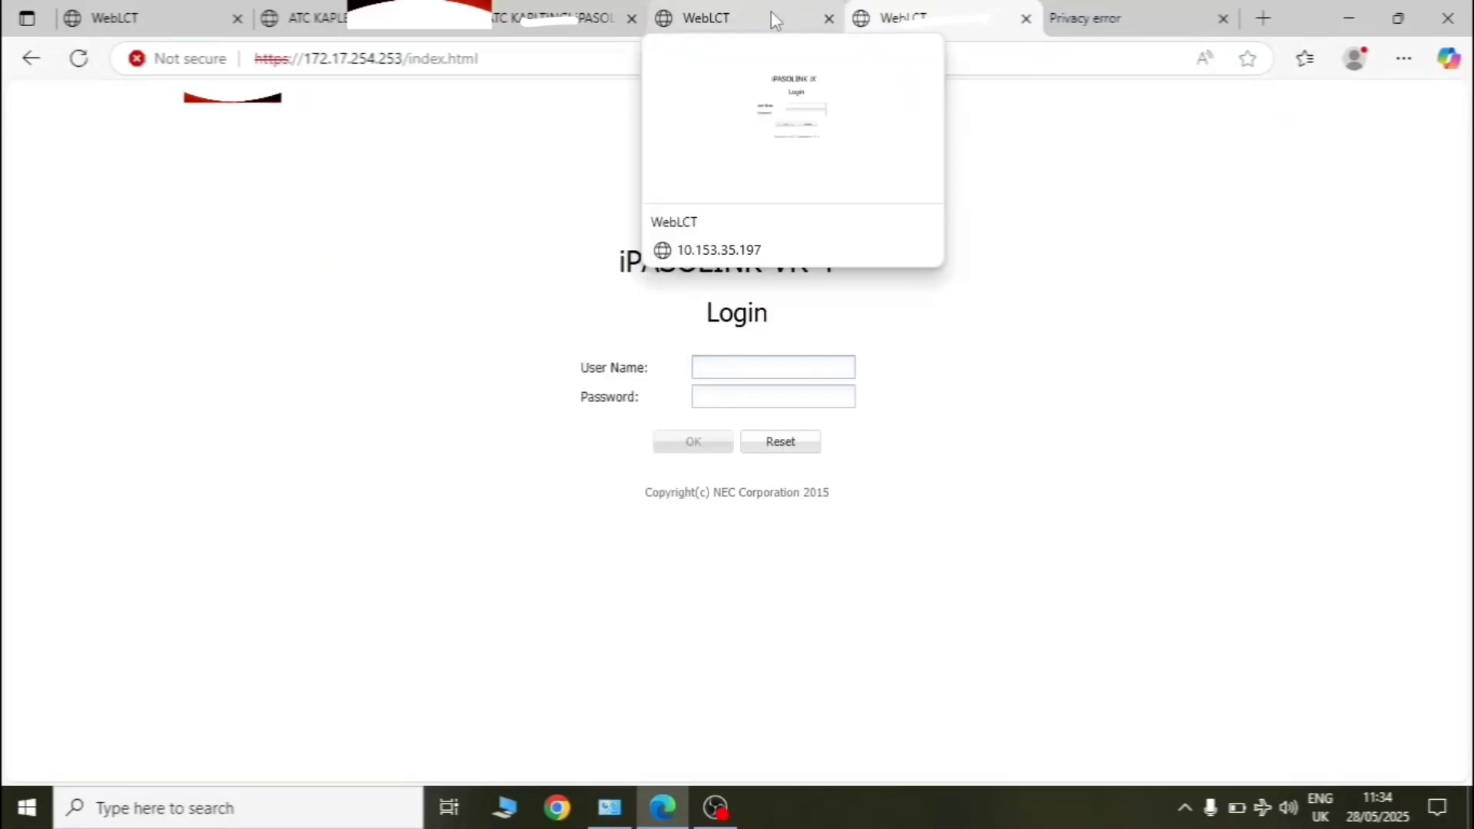
left_click(758, 366)
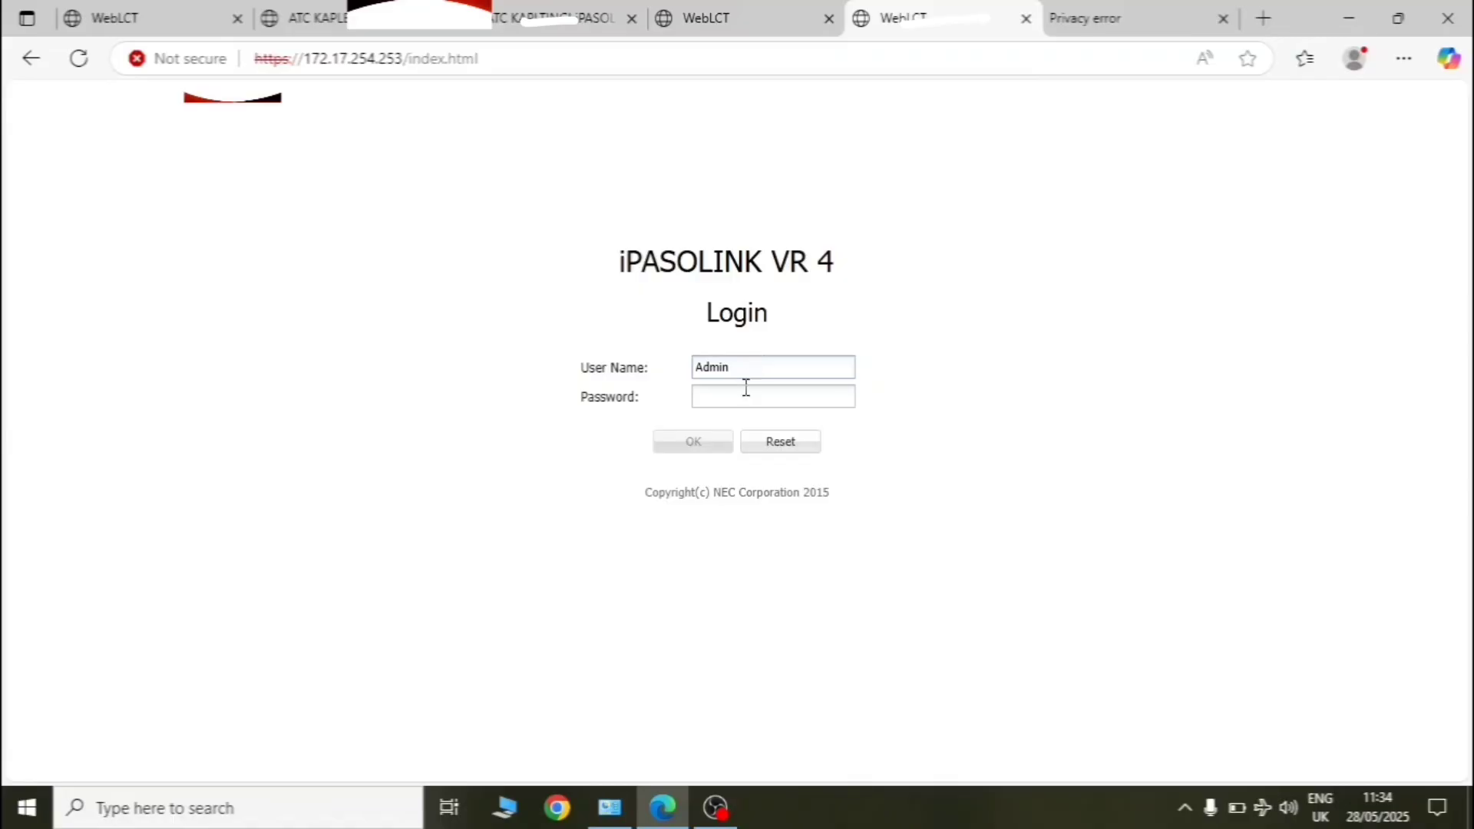
type("12")
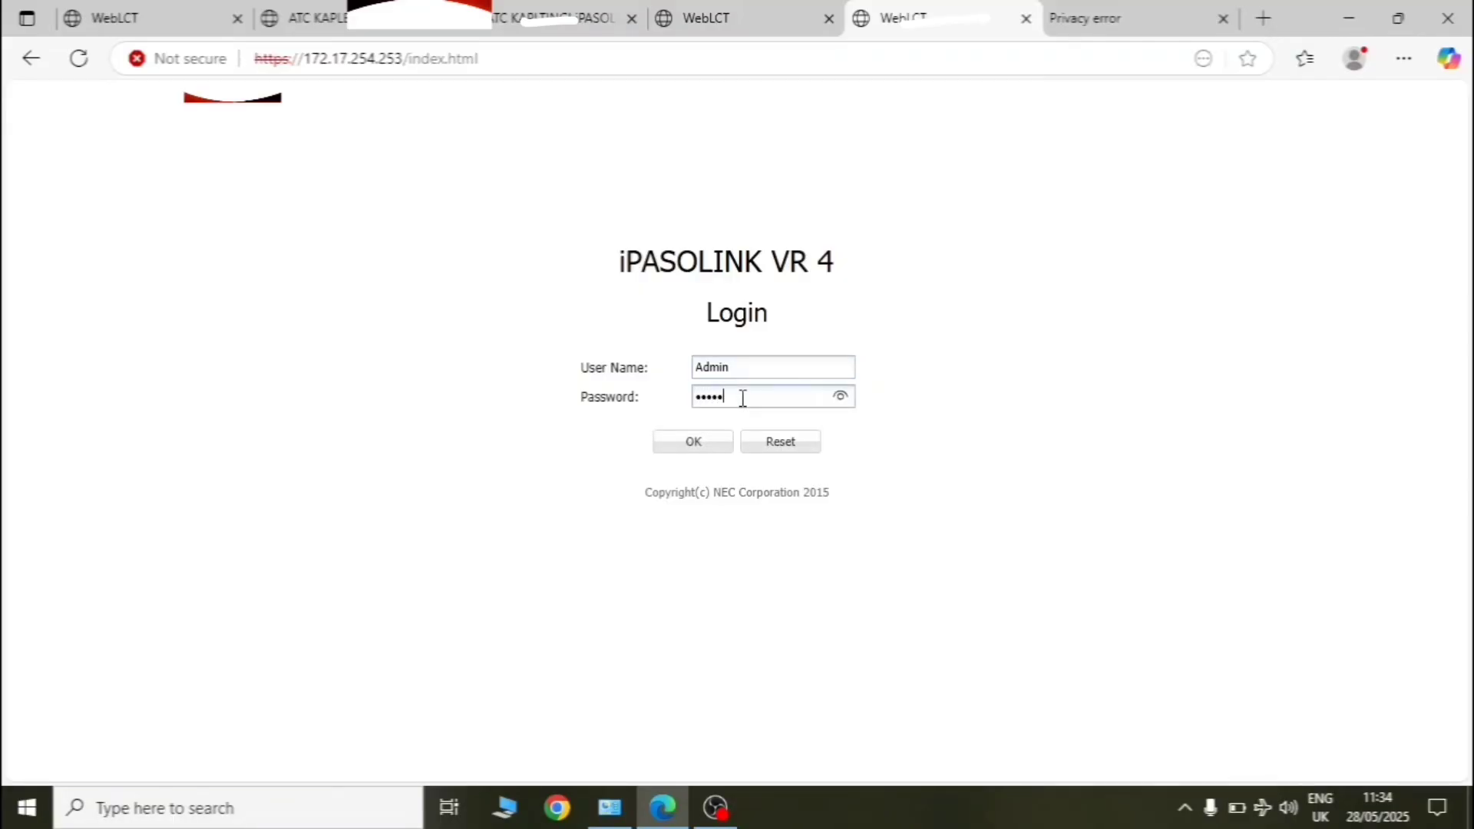
left_click(711, 450)
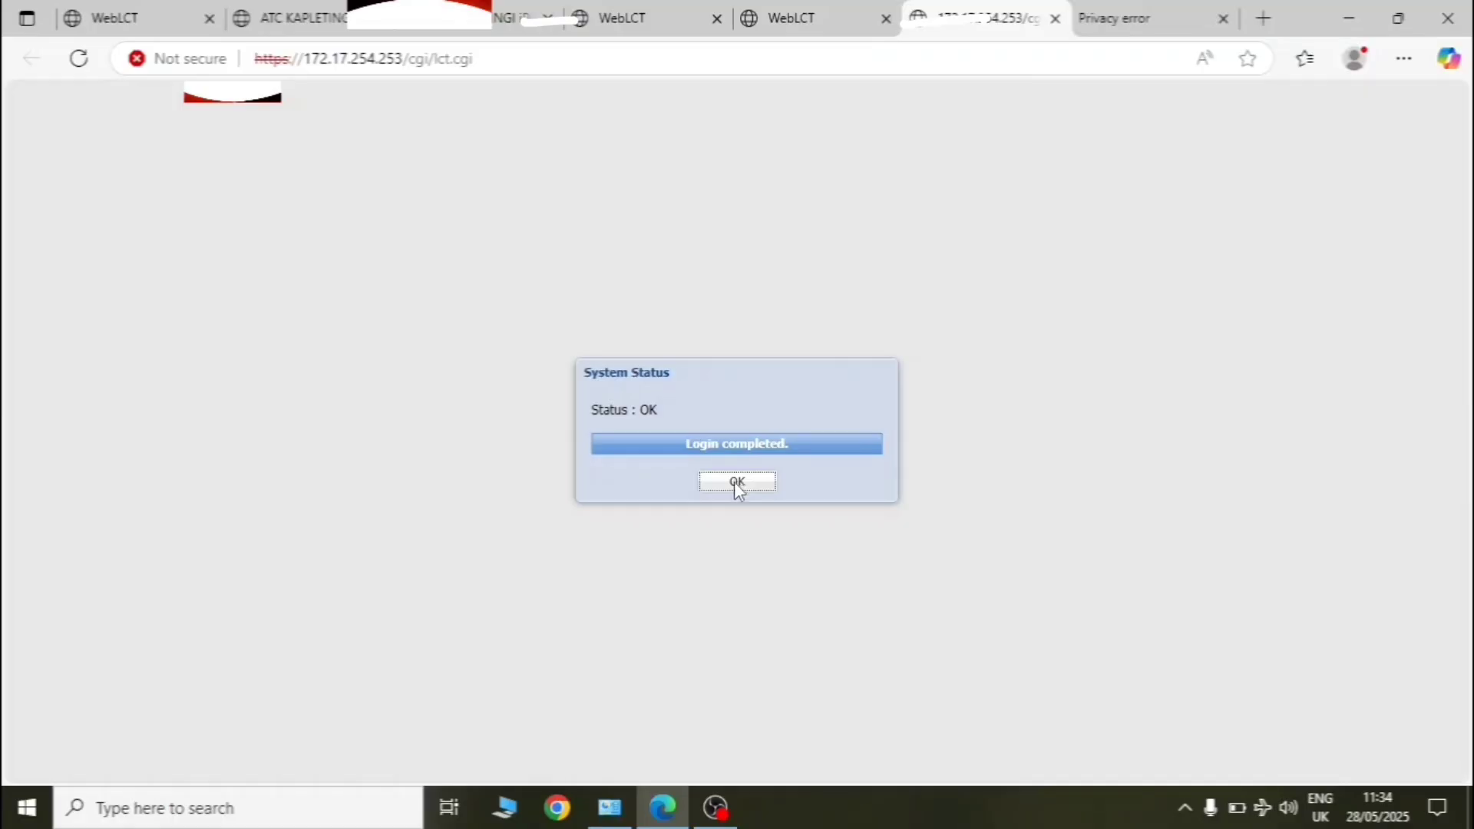
left_click(736, 482)
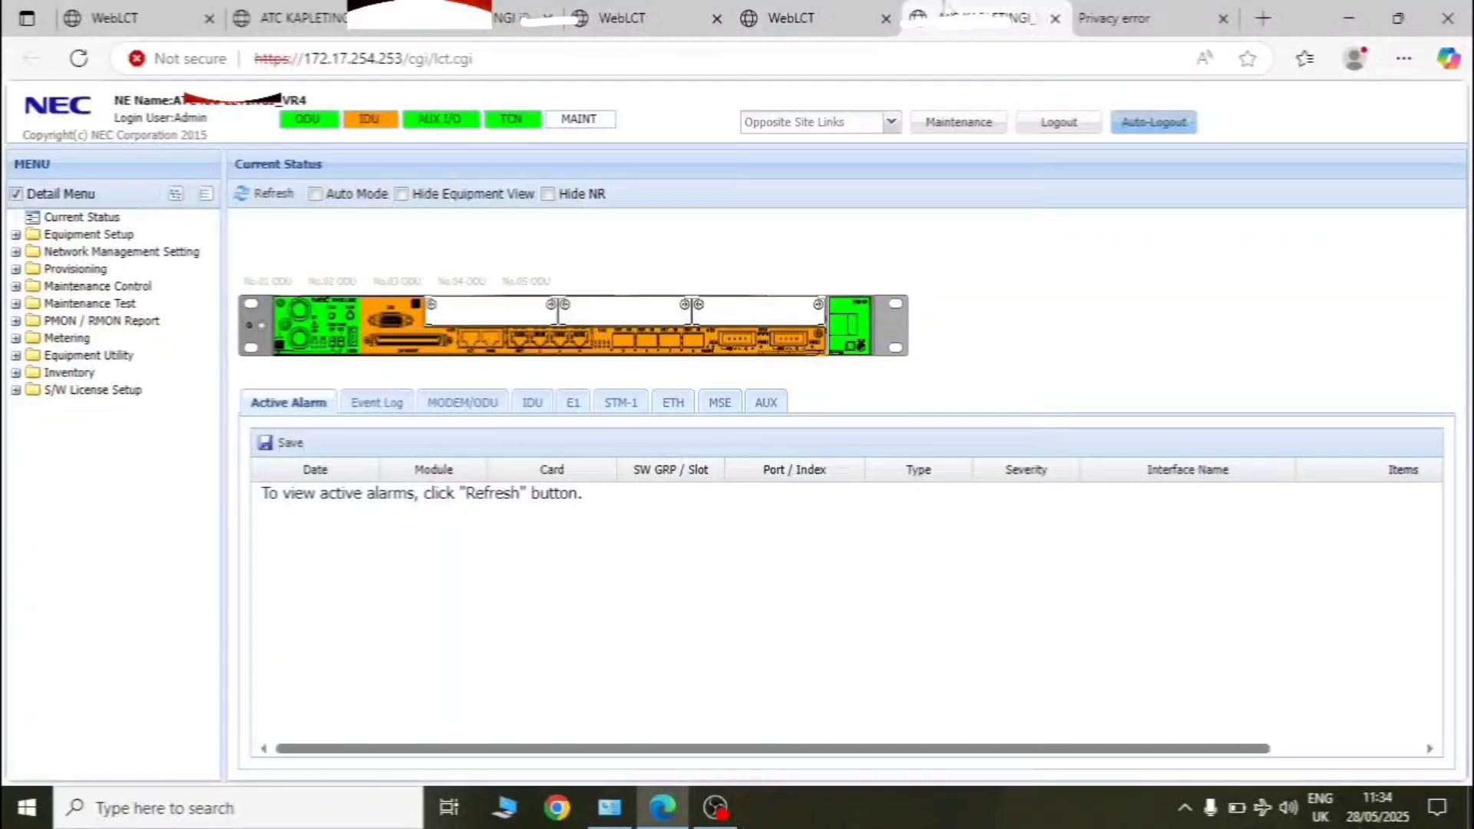
left_click(1056, 20)
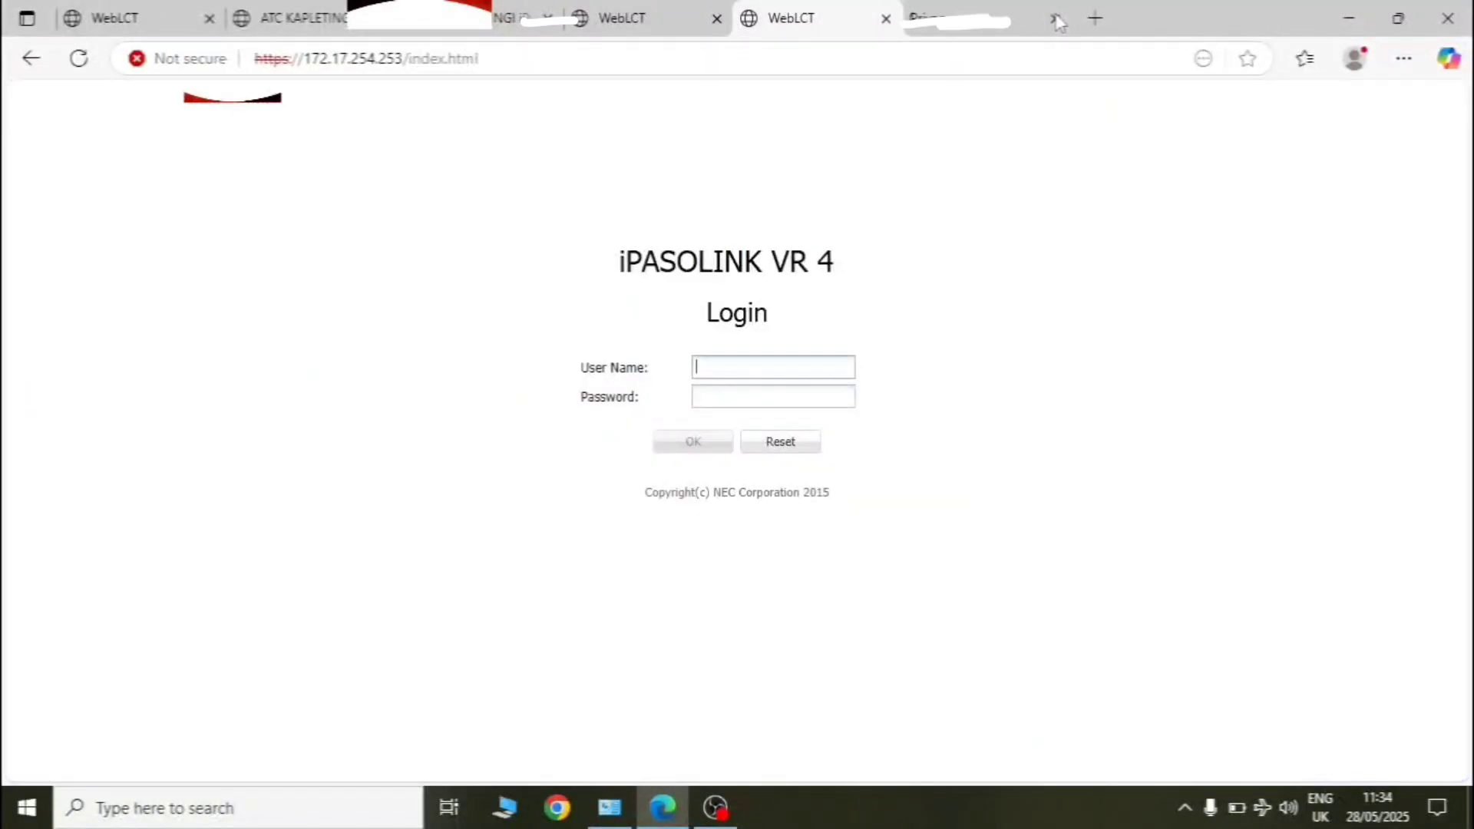
- From the EX port dropdown, open remote NE 10.153.35.197 and close two spare tabs
left_click(506, 19)
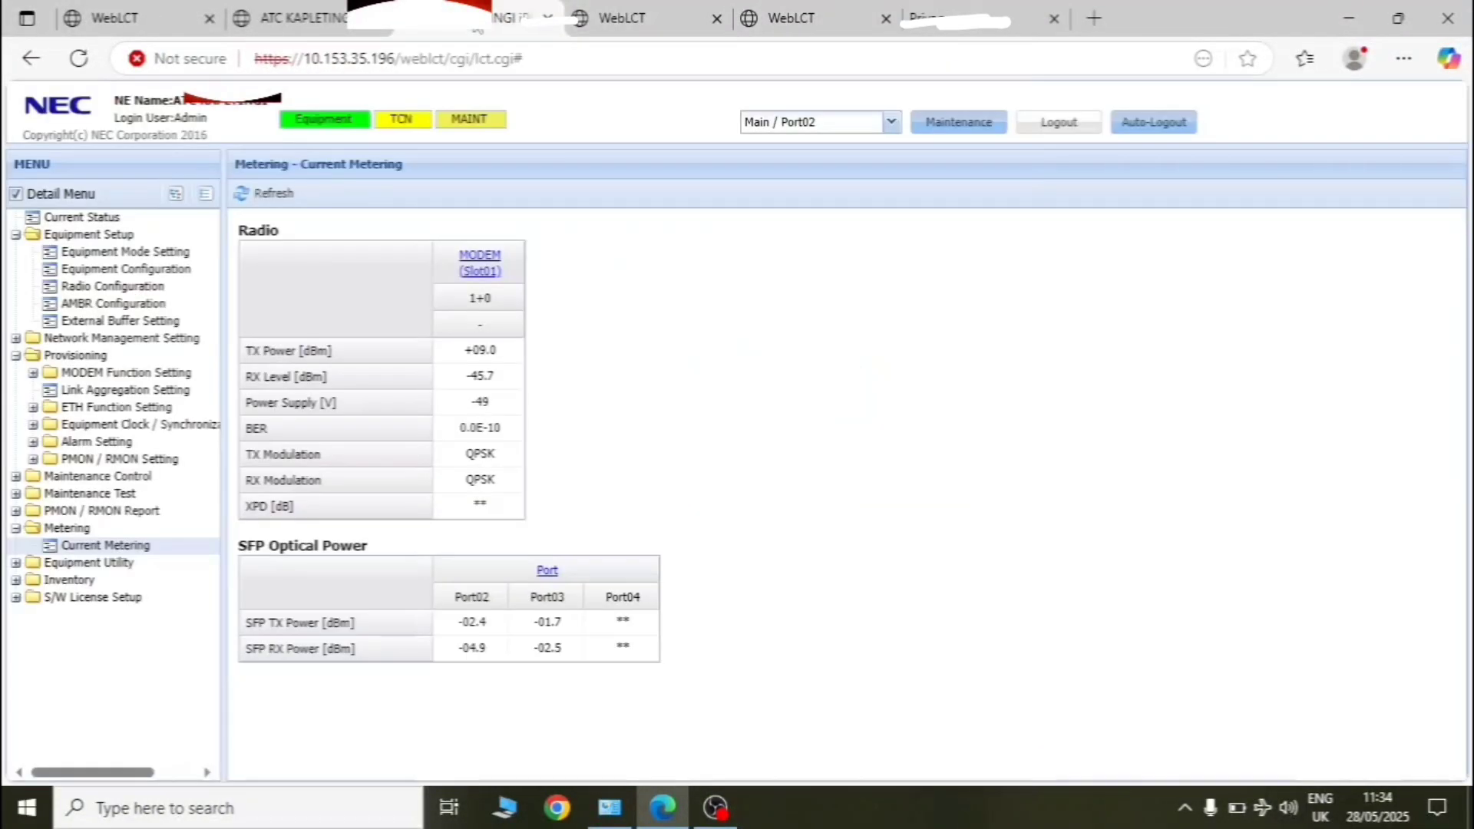
left_click(891, 122)
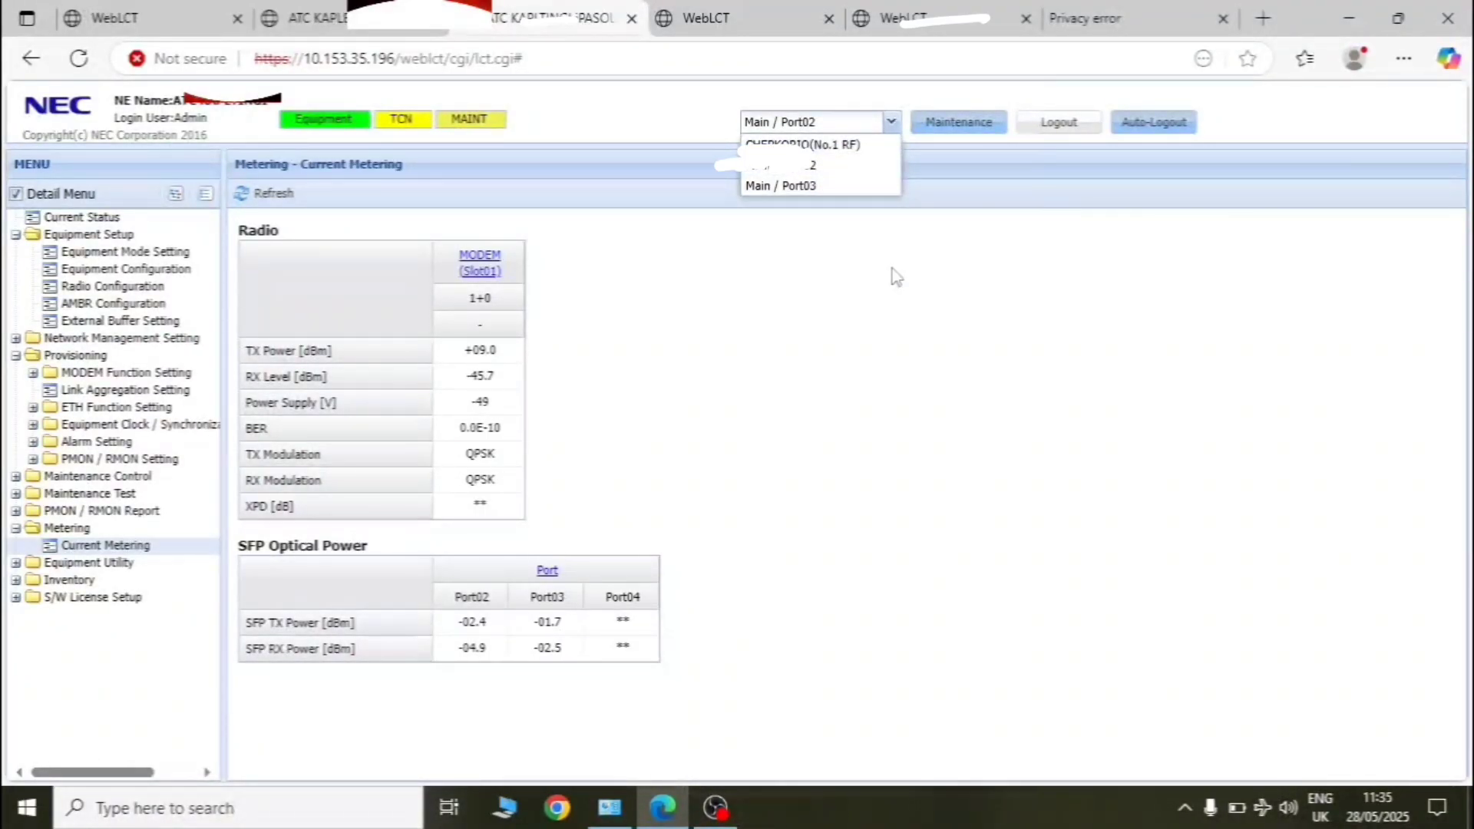
left_click(779, 169)
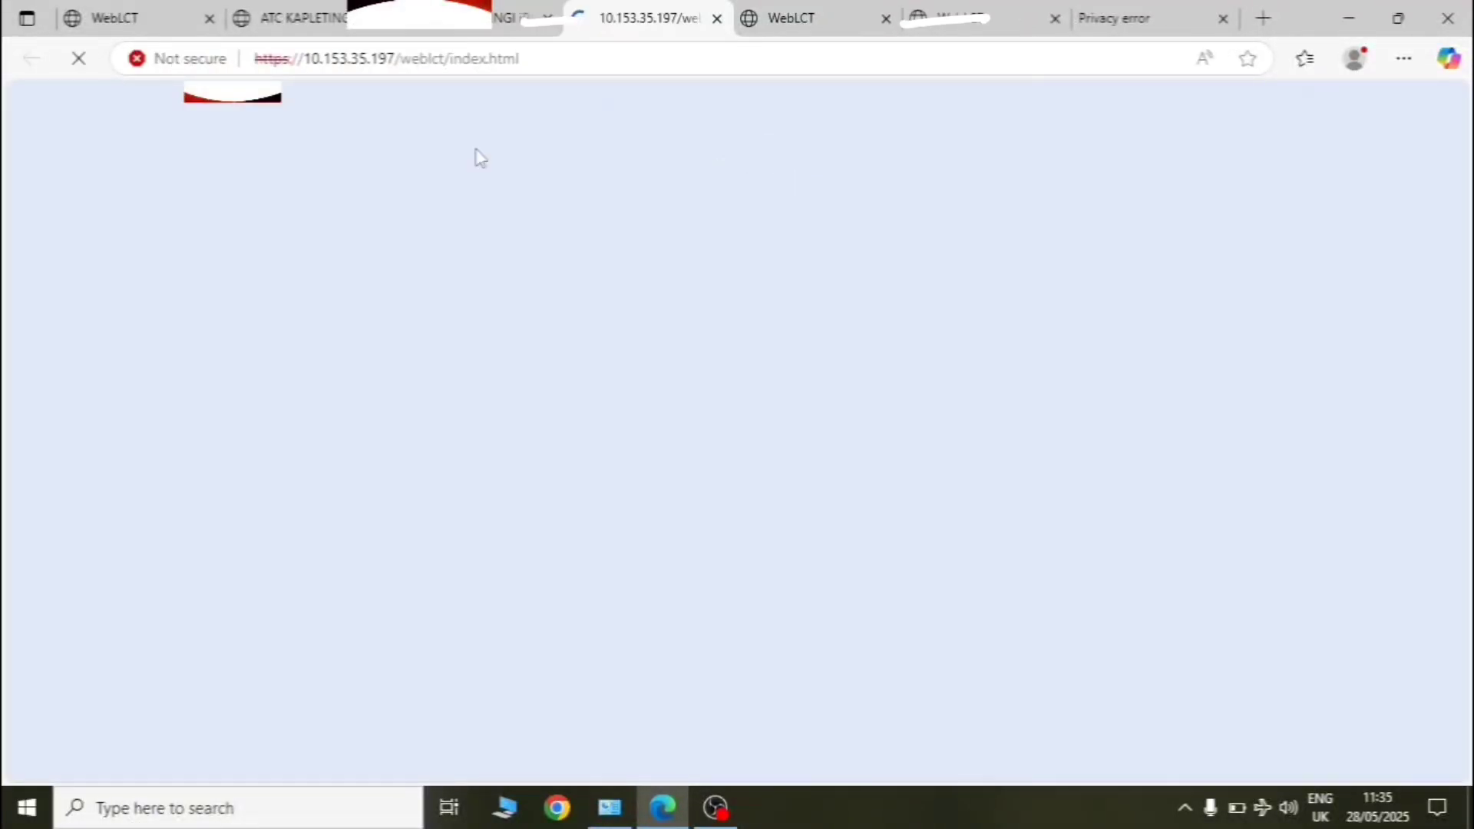
left_click(886, 20)
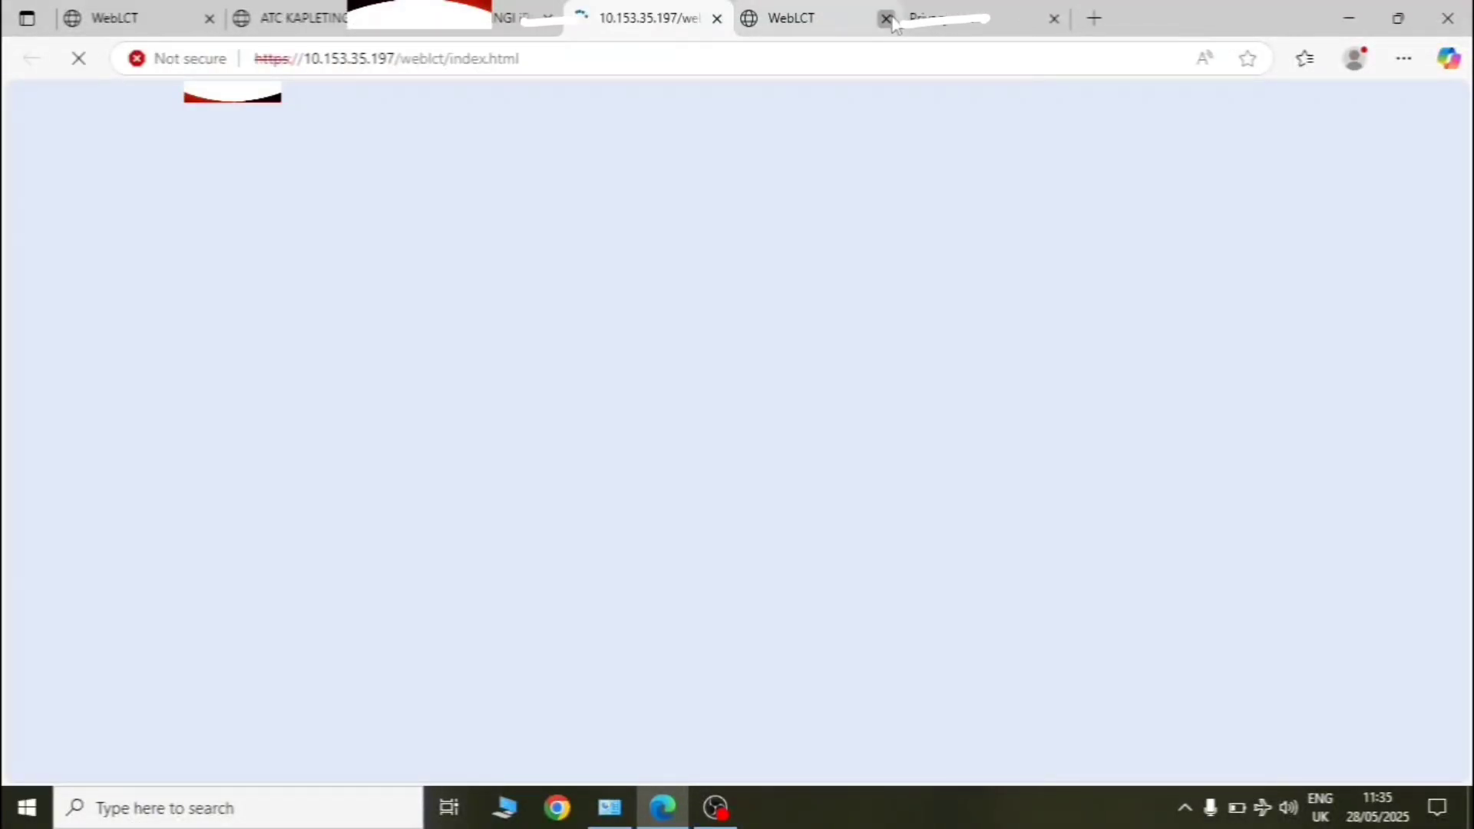
left_click(885, 20)
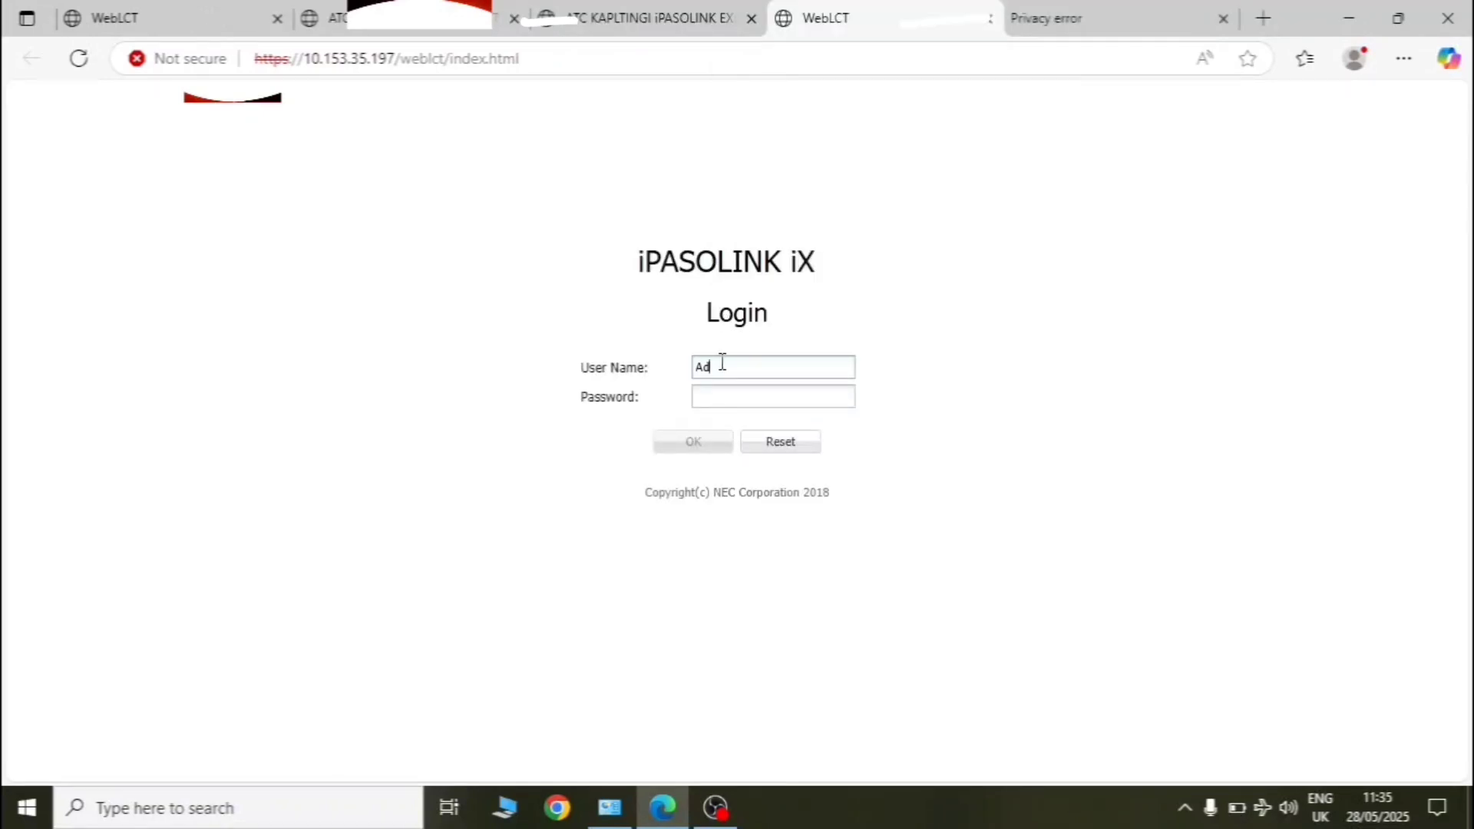
- Log into the iX with the password and dismiss the login-completed notice
left_click(723, 395)
type("•••")
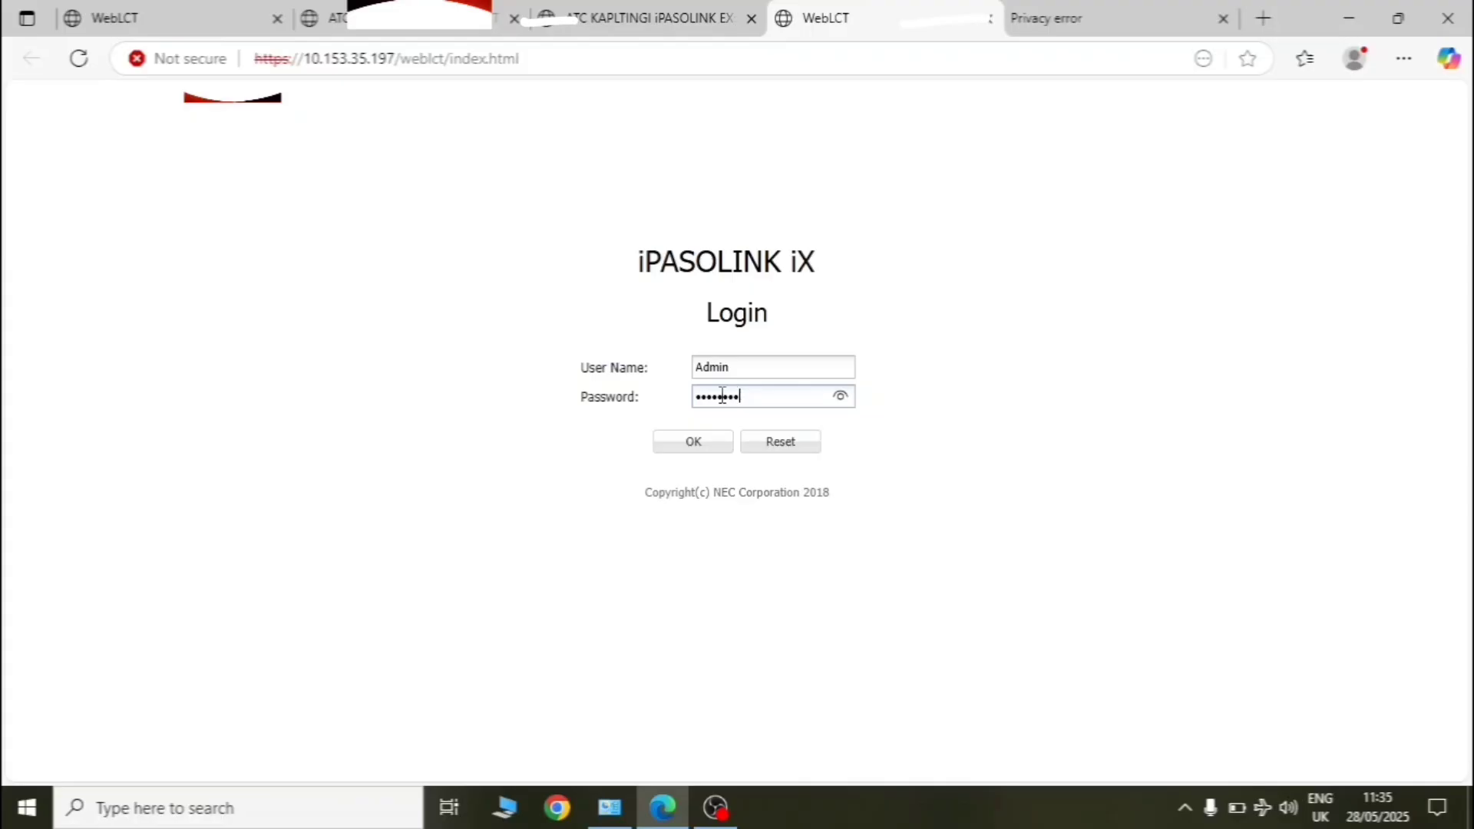
left_click(697, 442)
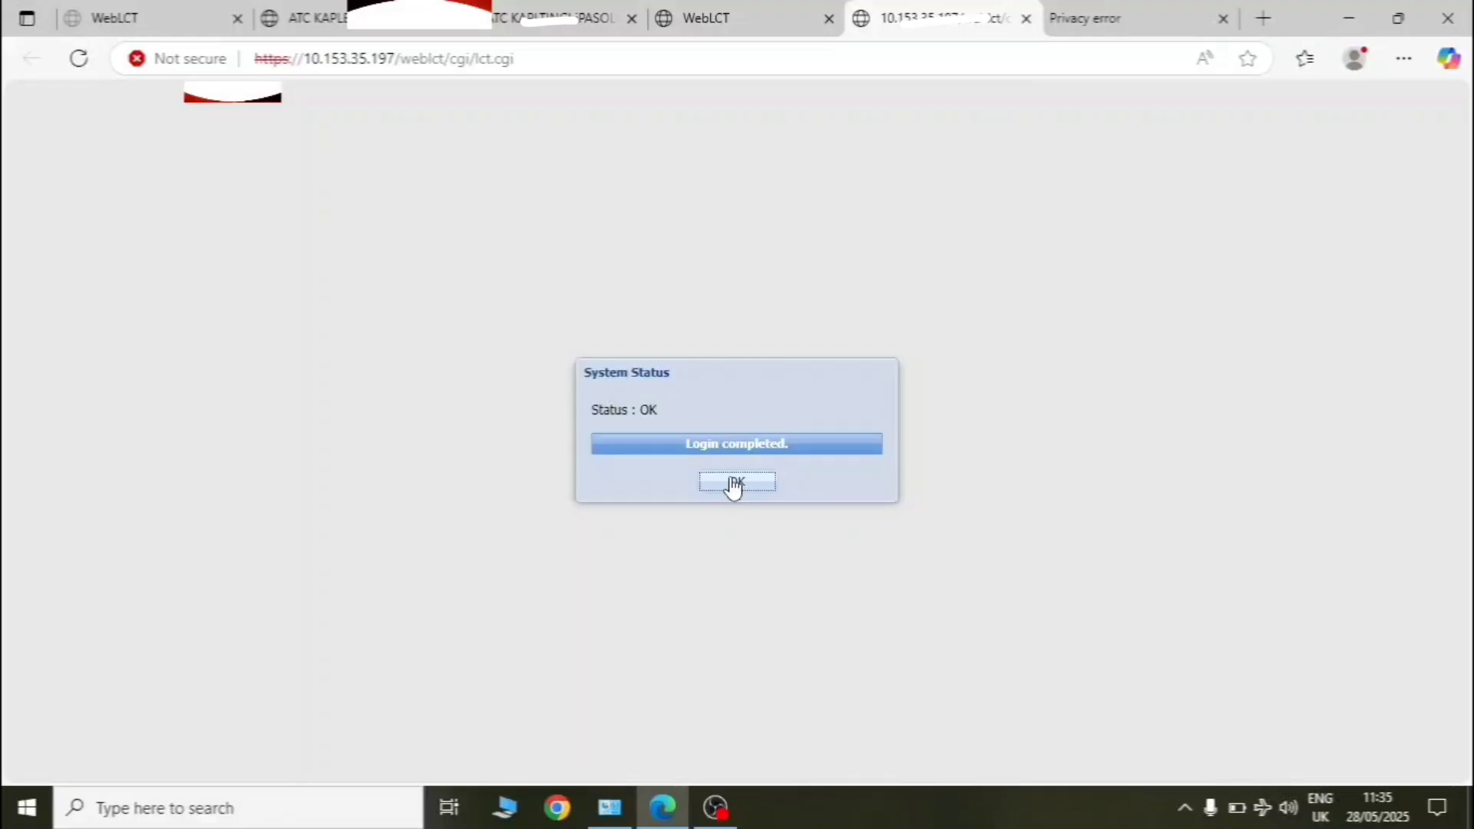
left_click(735, 482)
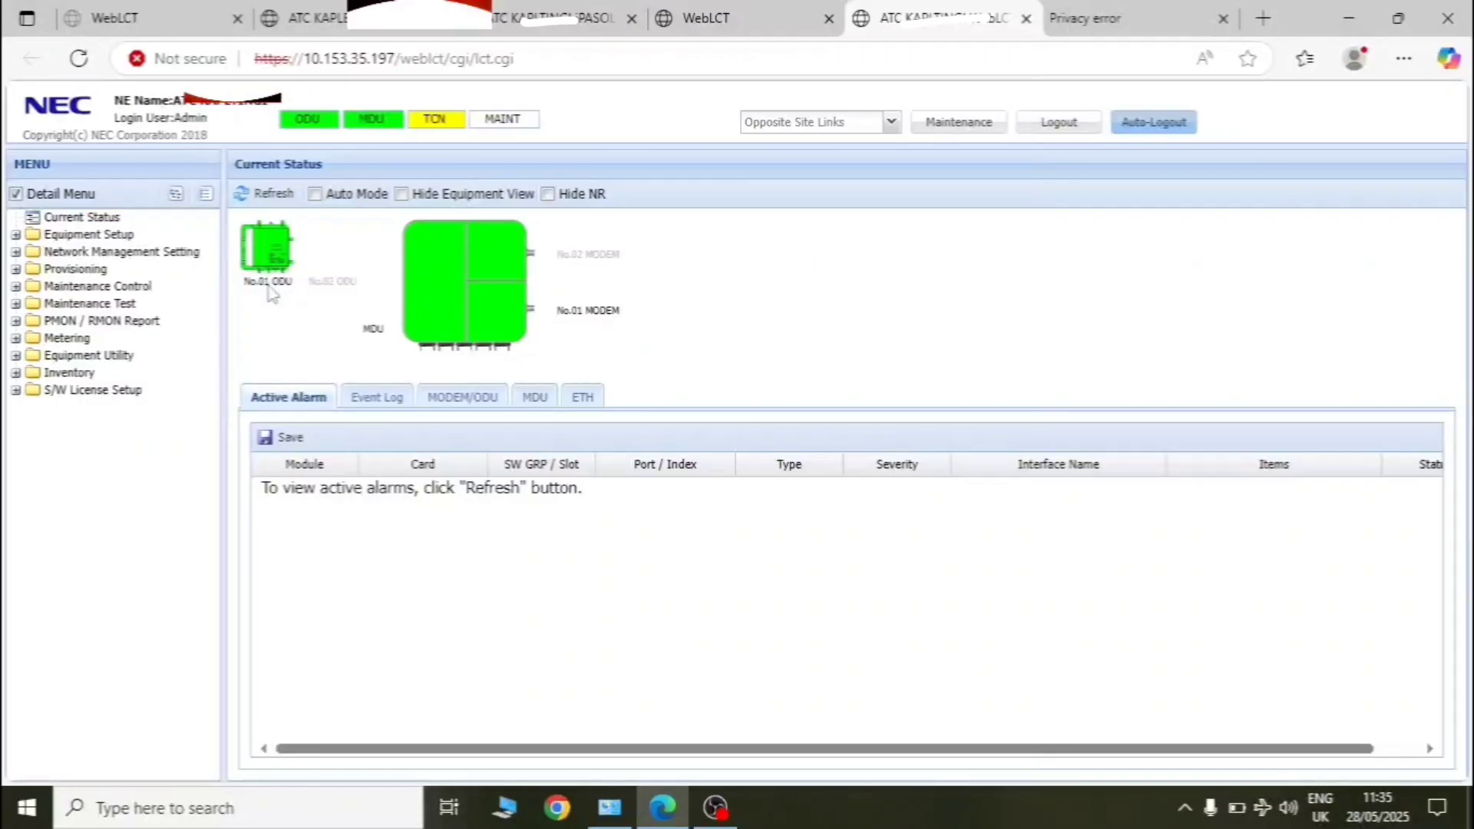
- Show Equipment Setup > Network Management Setting > Bridge Setting: mask 255.255.255.248, gateway 10.153.35.193
left_click(84, 235)
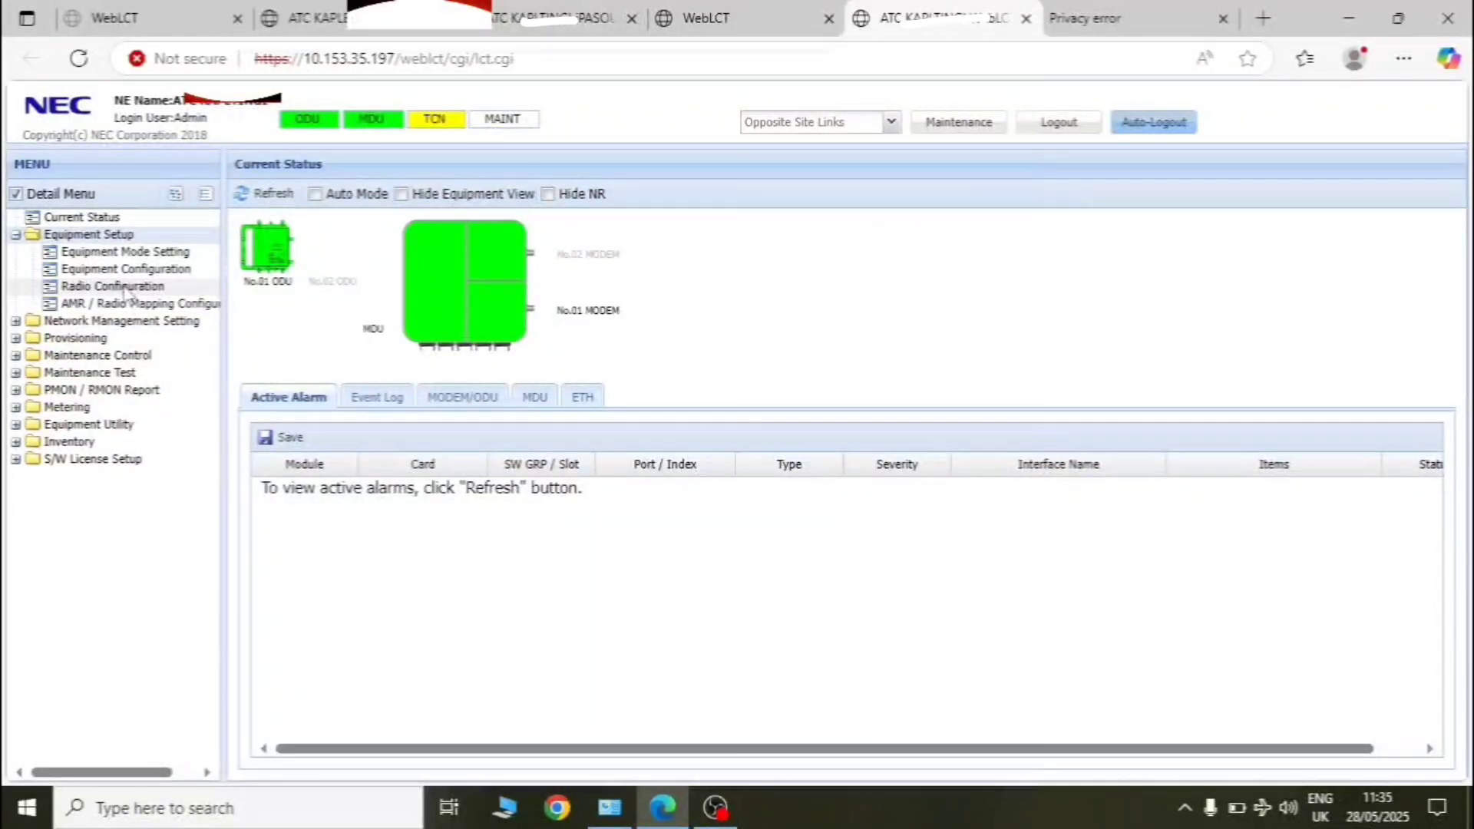
left_click(137, 322)
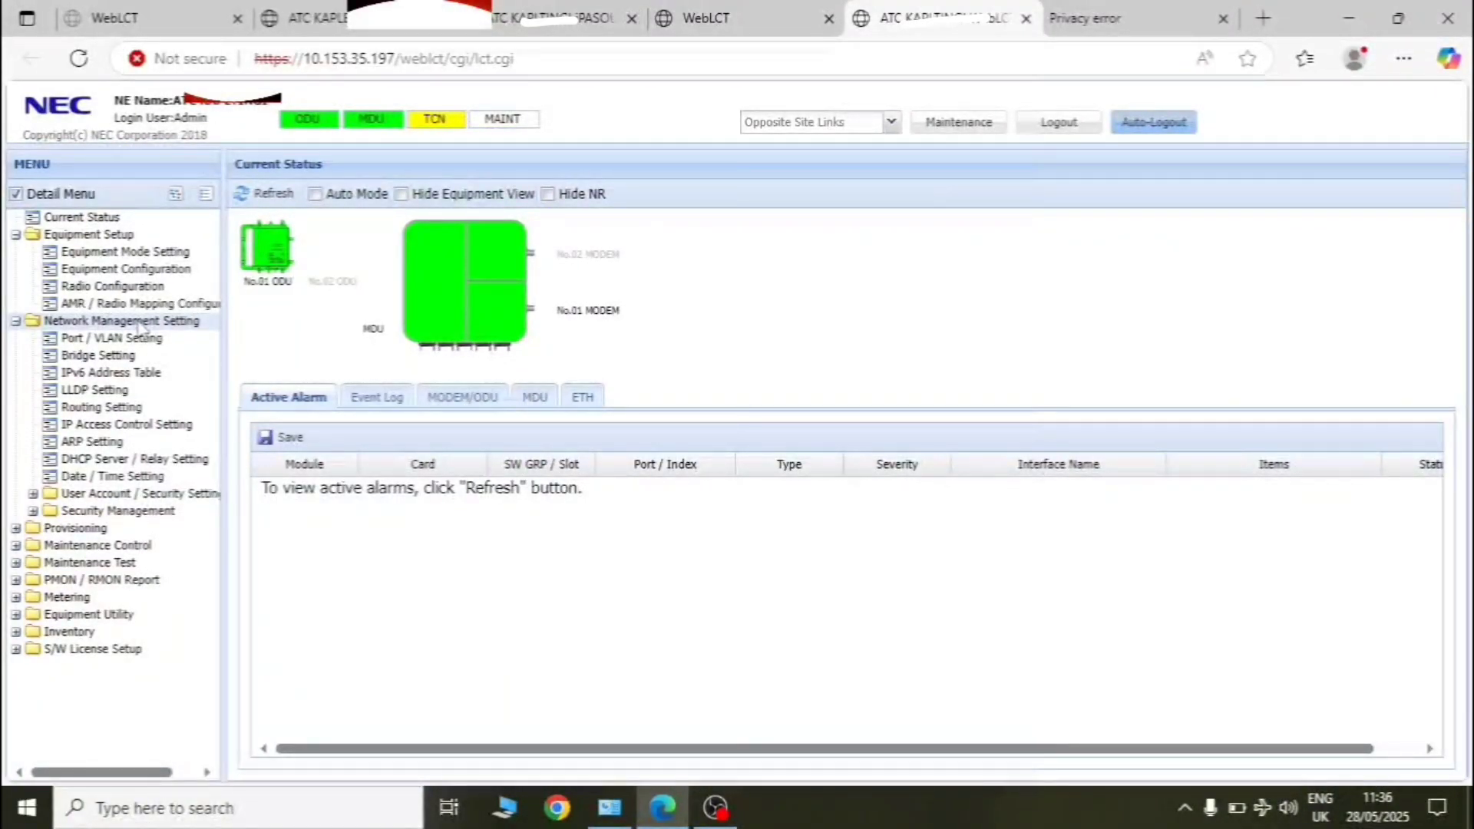
left_click(110, 354)
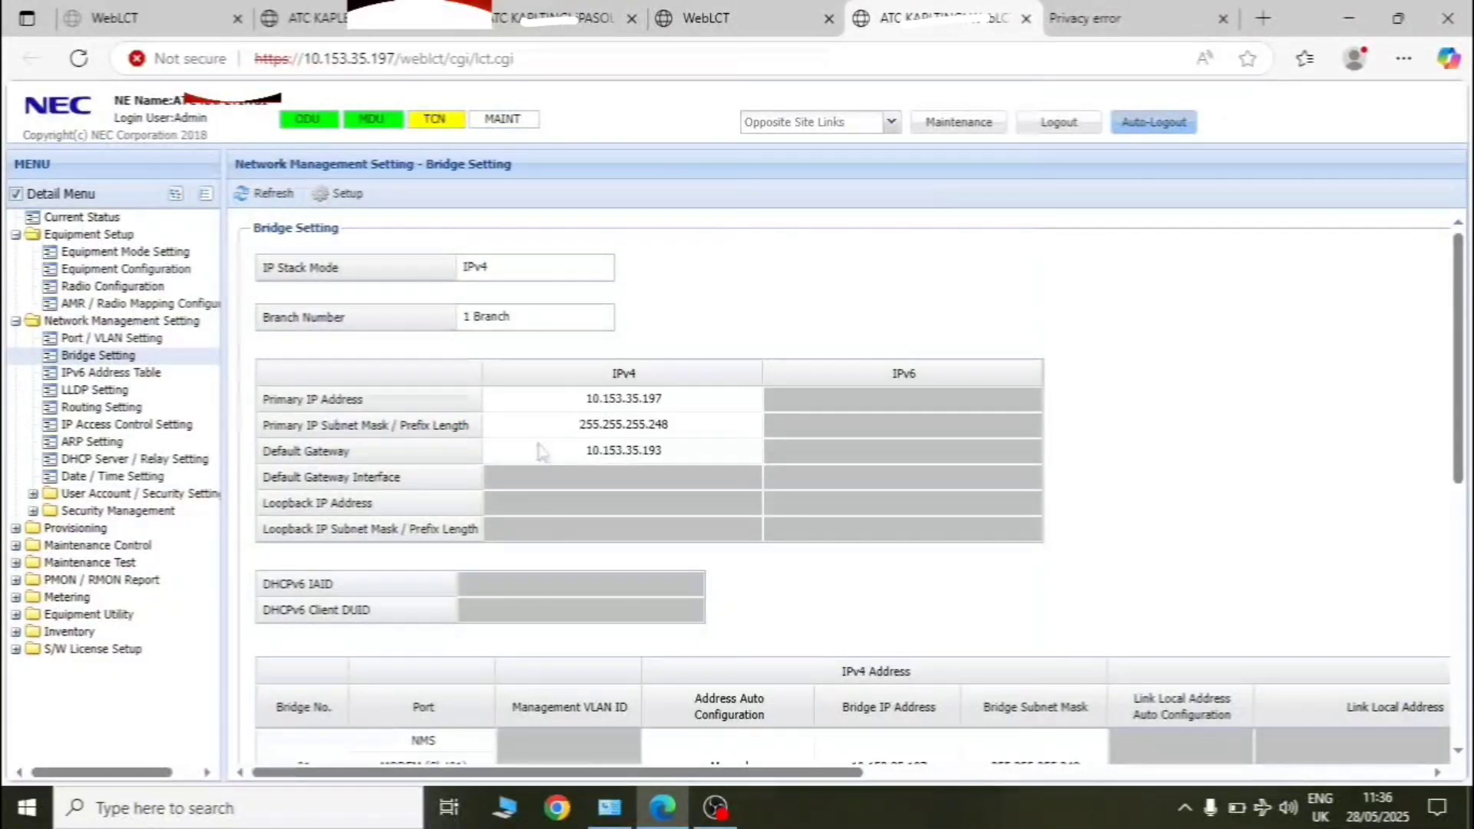
left_click(338, 197)
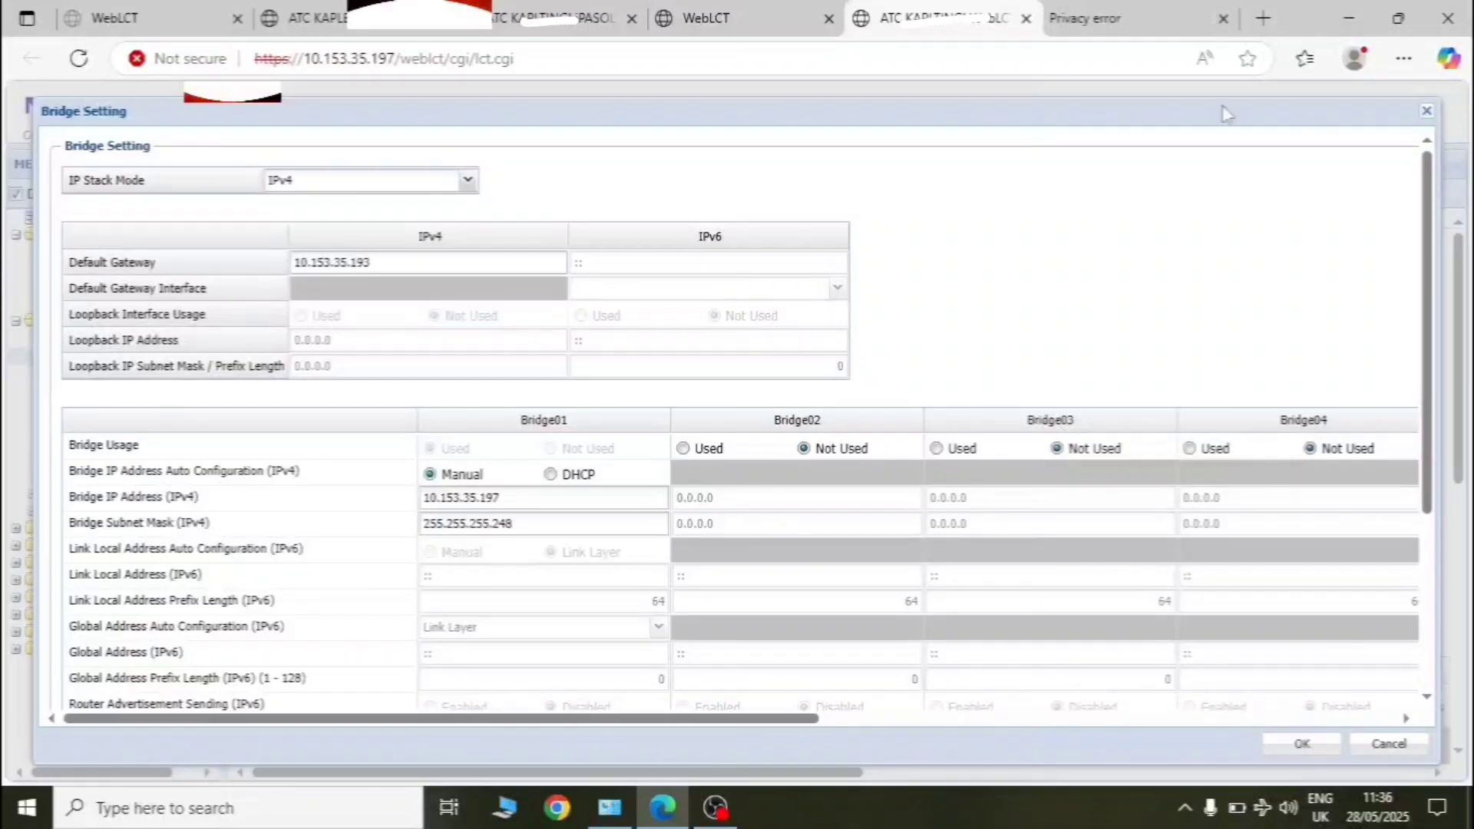
left_click(1426, 113)
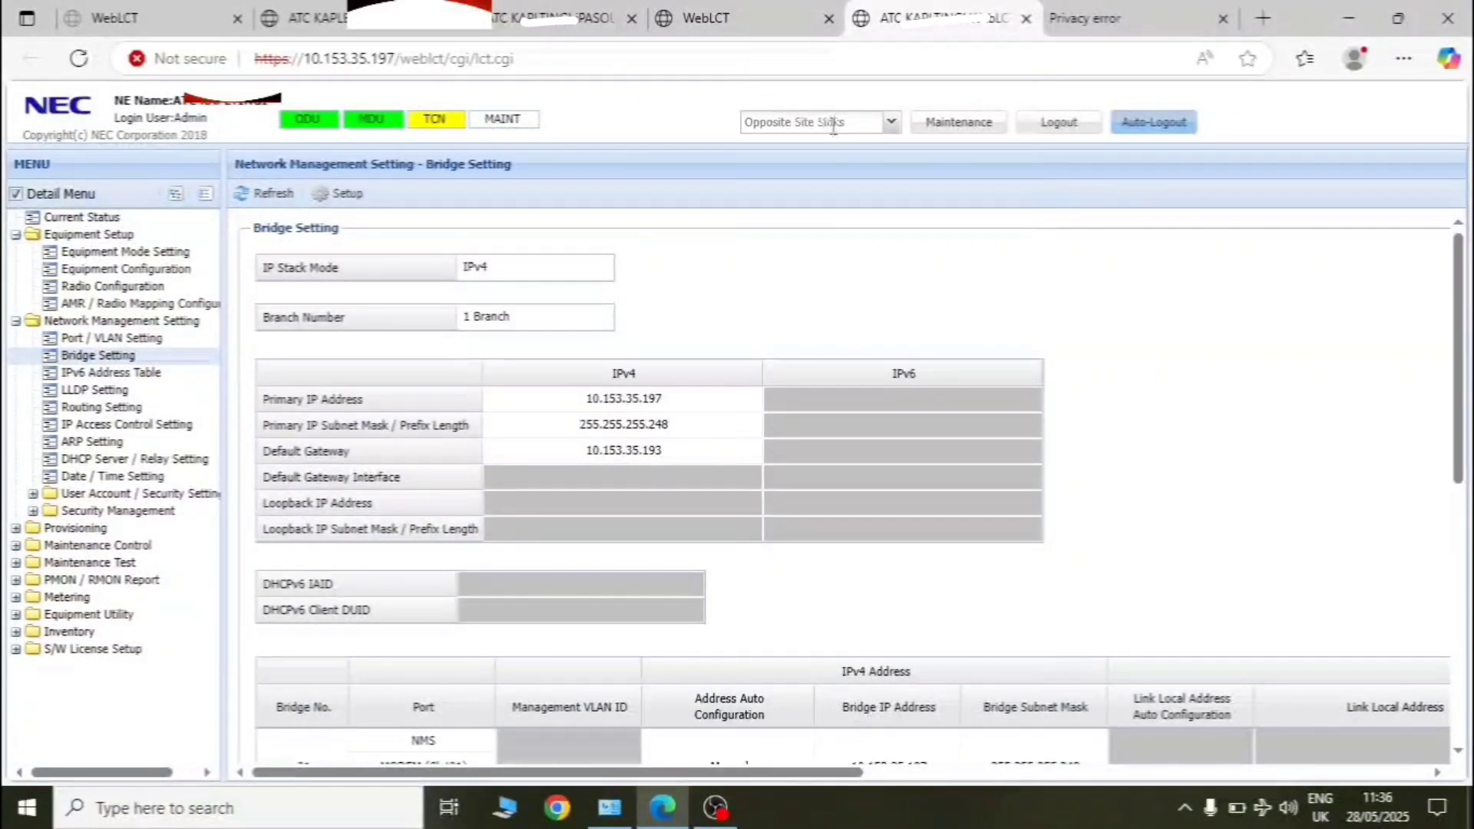
- Review the Opposite Site Links list, close it, and bring OBS Studio to the front
left_click(892, 123)
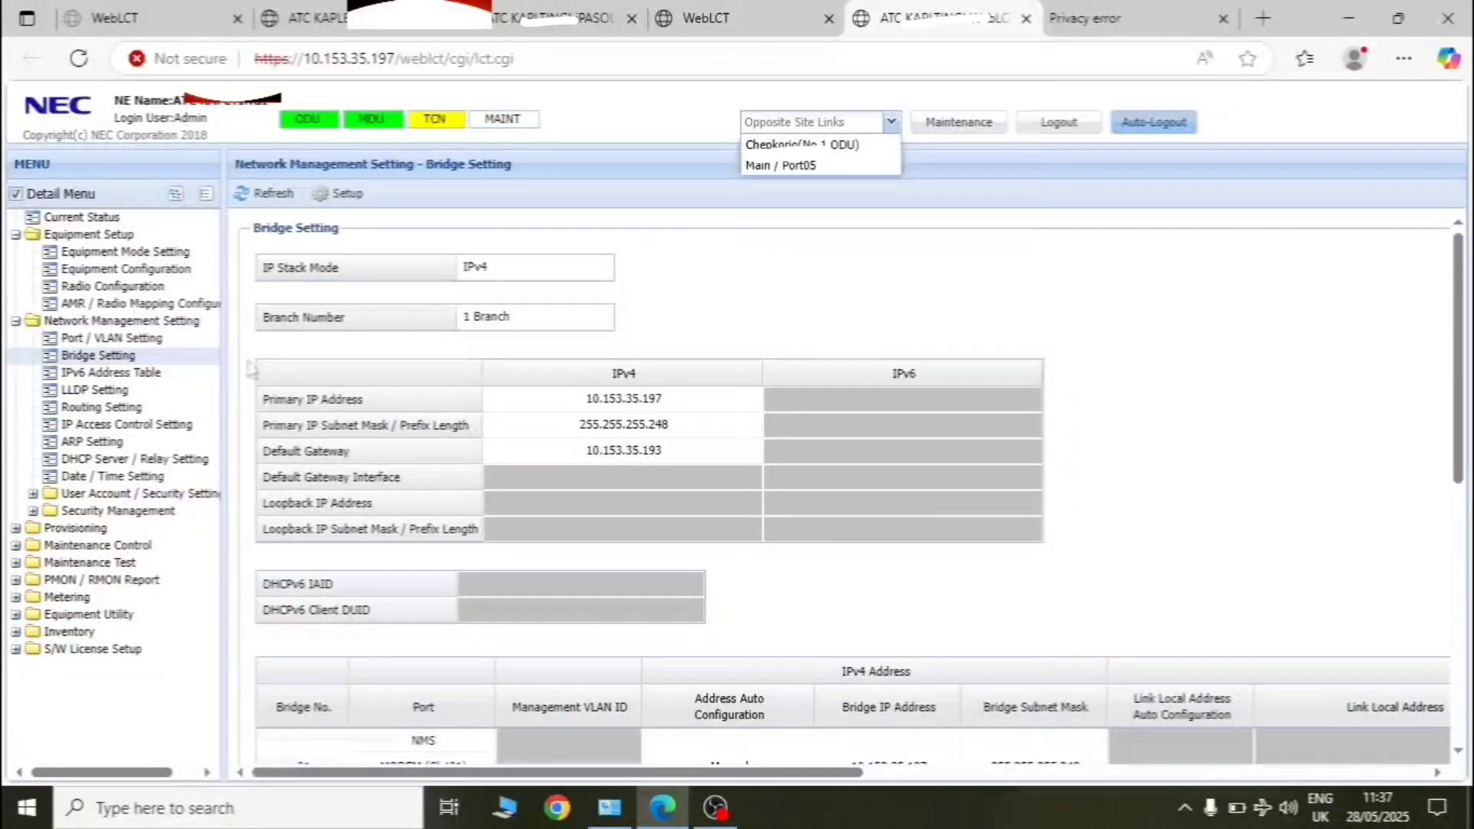
left_click(95, 497)
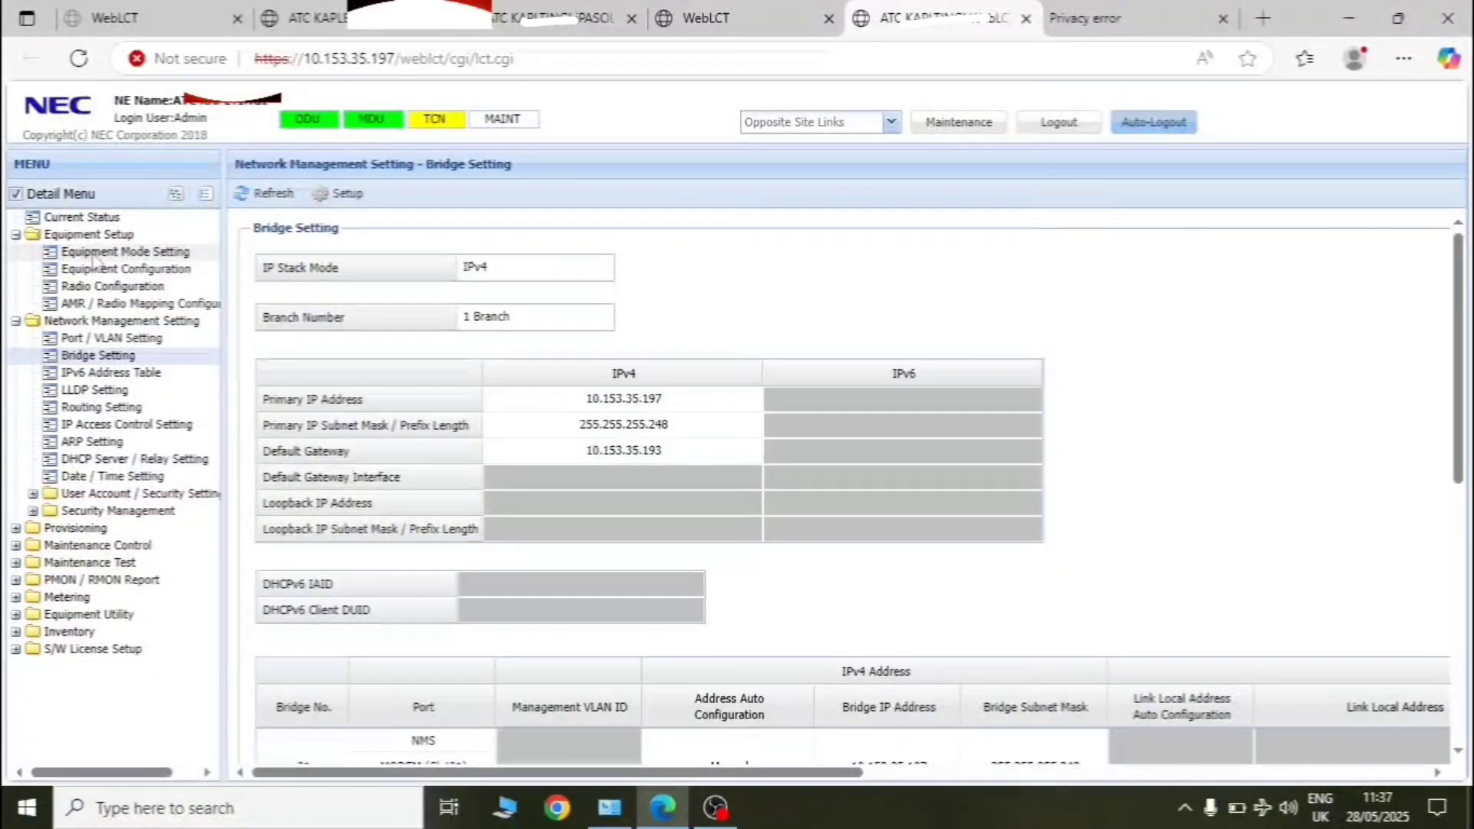
left_click(715, 810)
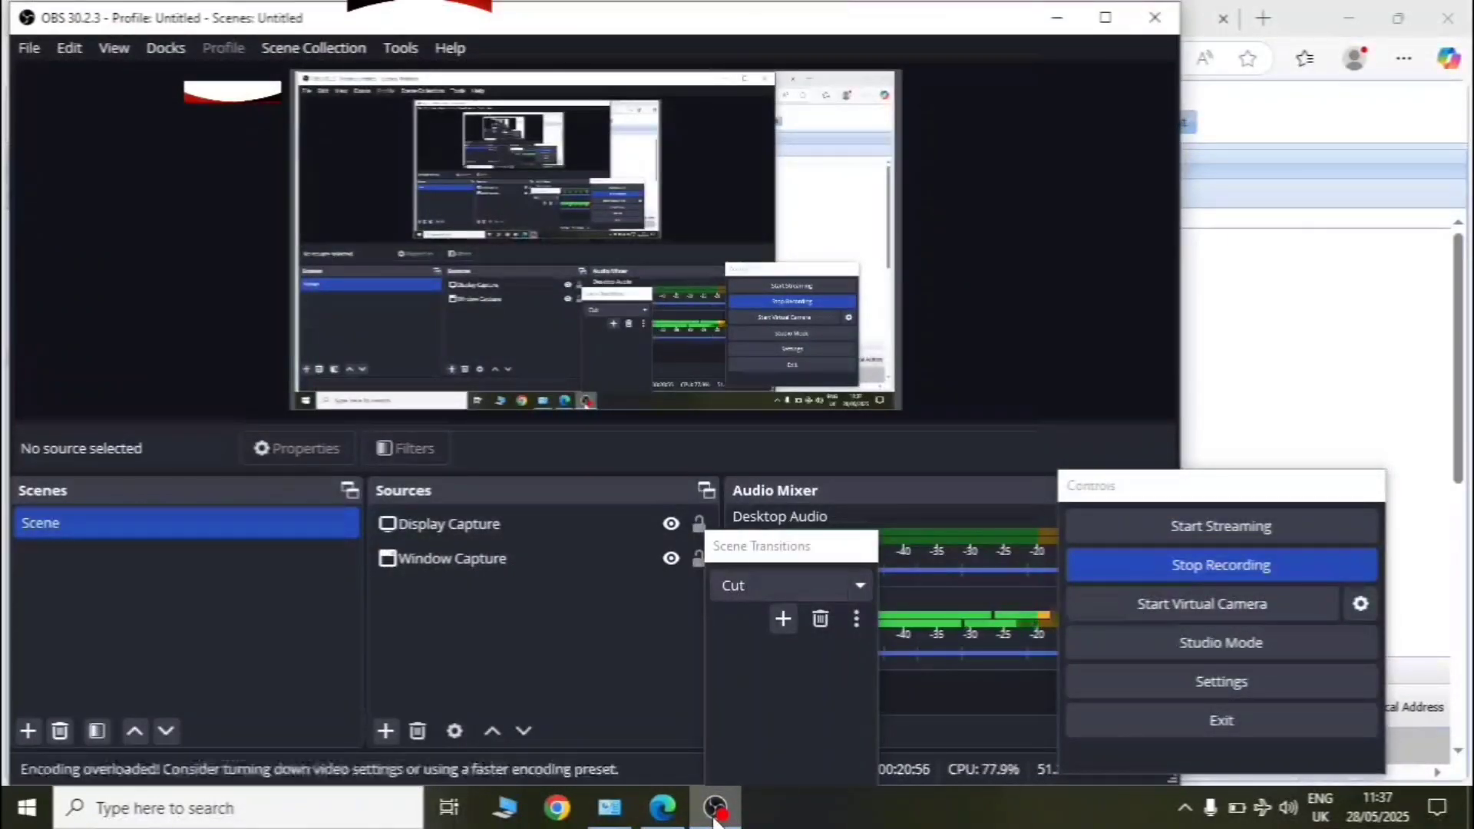
- Minimise OBS Studio to reveal the Bridge Setting page again
left_click(1060, 20)
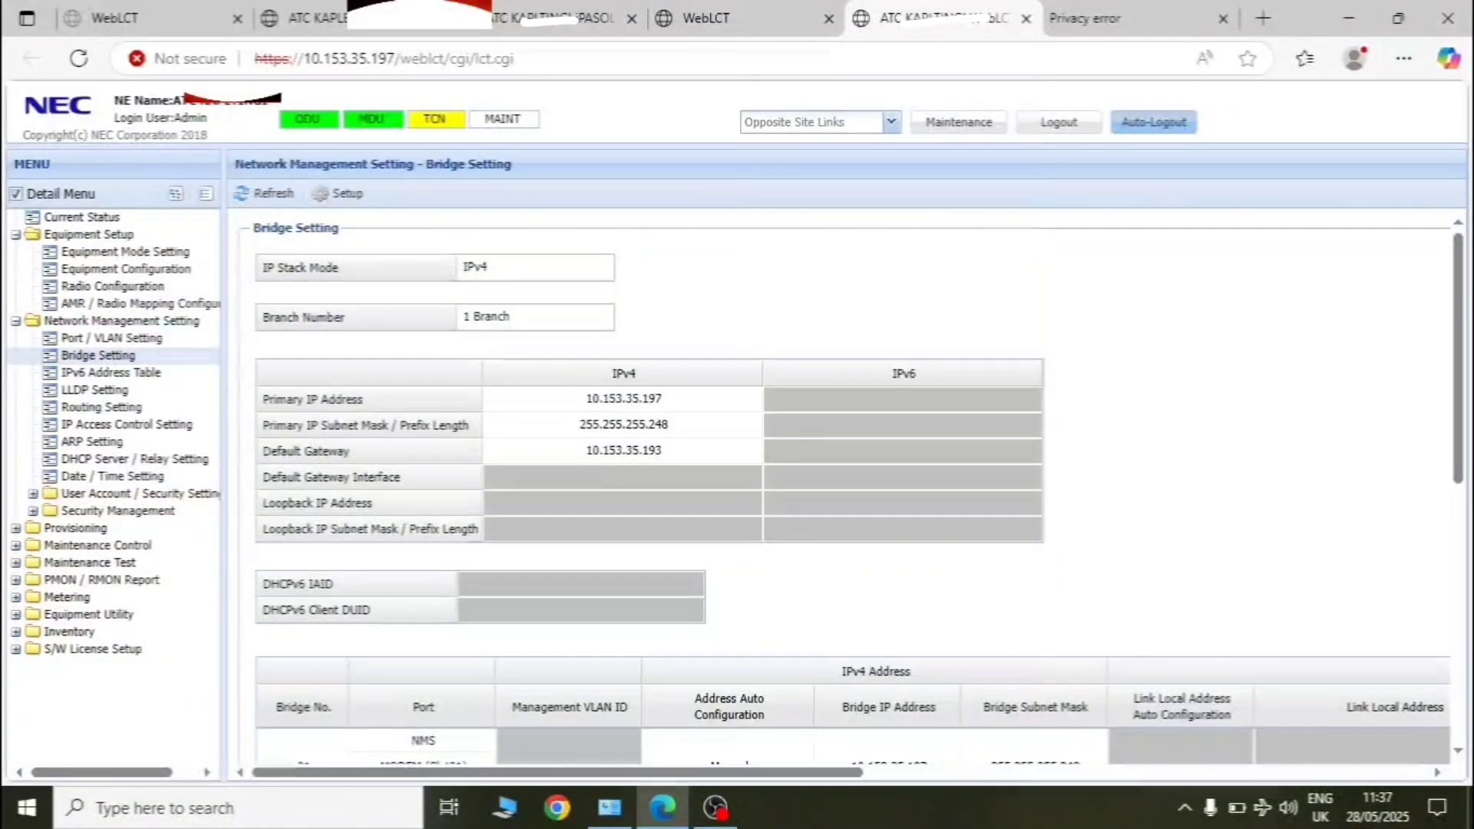
left_click(280, 819)
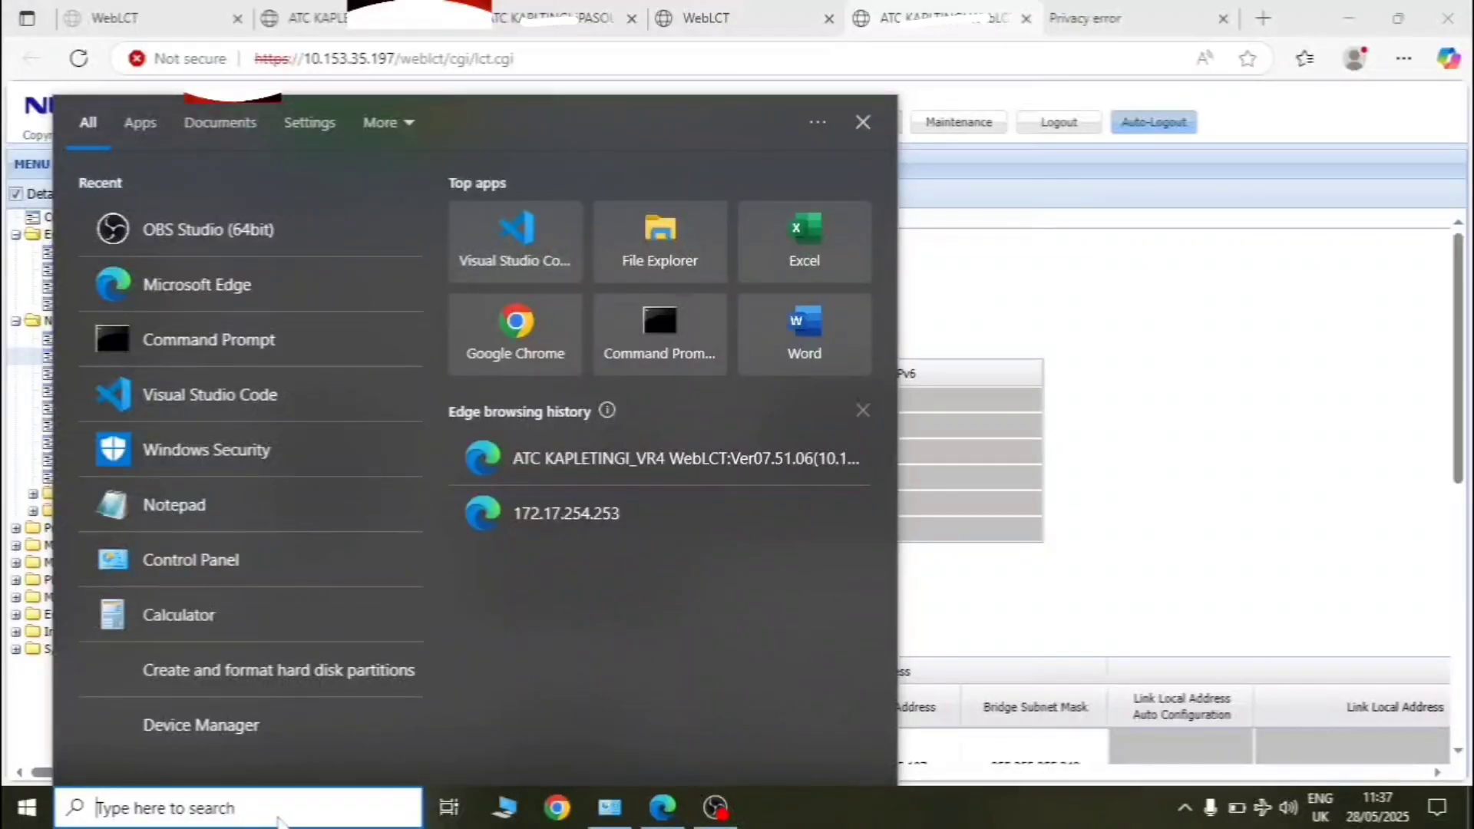
left_click(1186, 357)
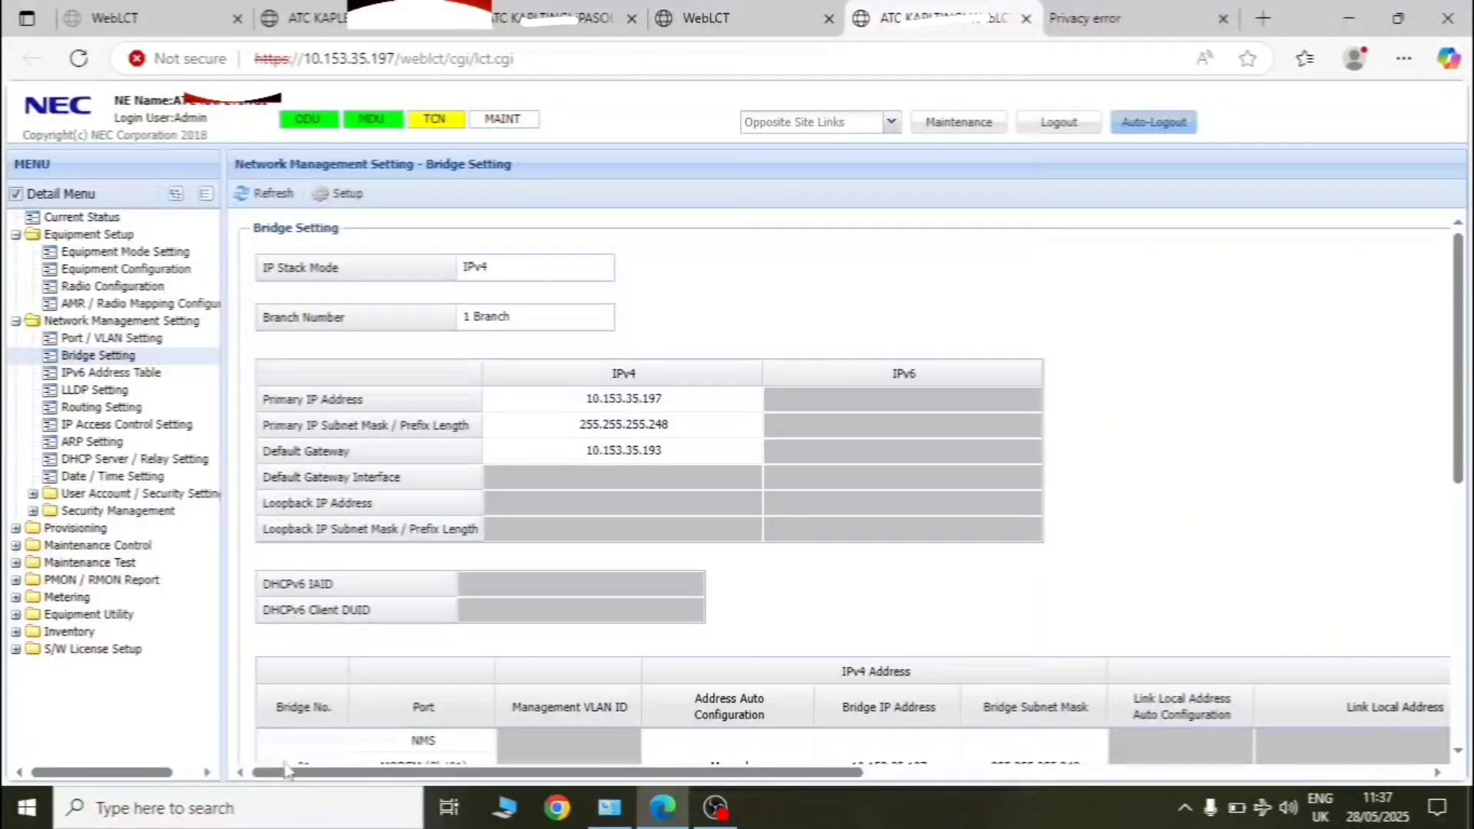